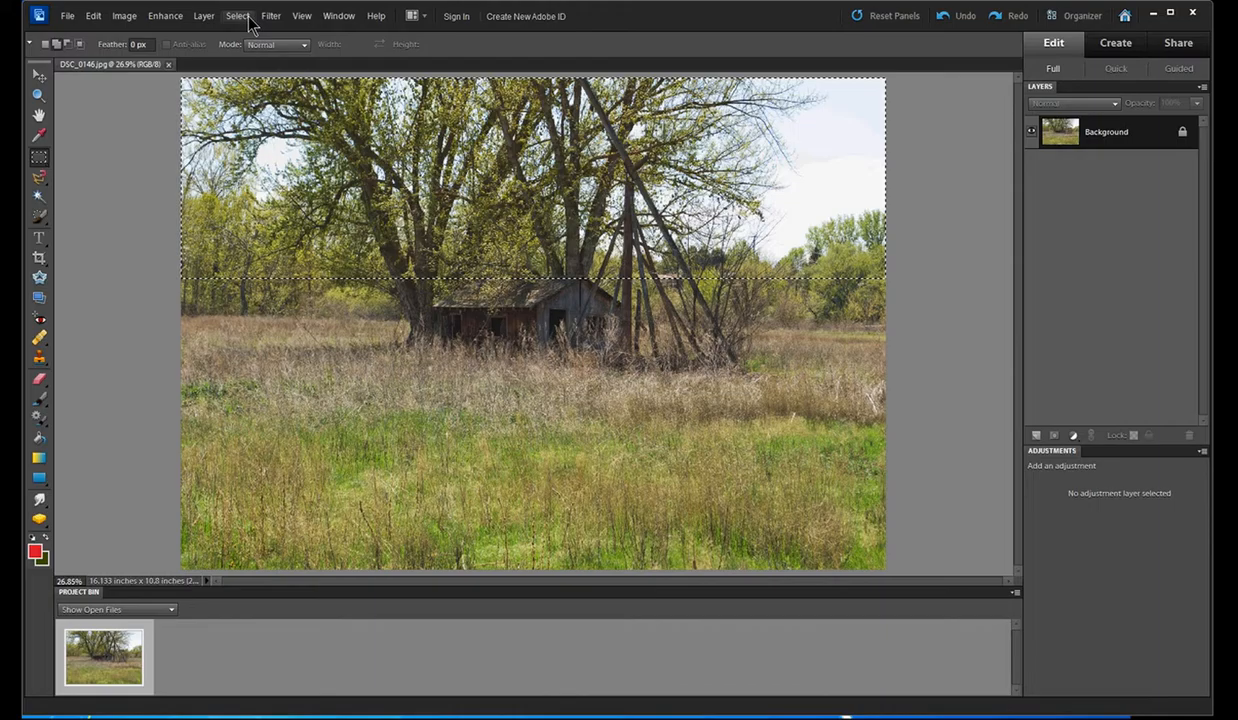
- Clear the existing selection and marquee the upper part of the photo across its full width, down to the shed roof
click(241, 44)
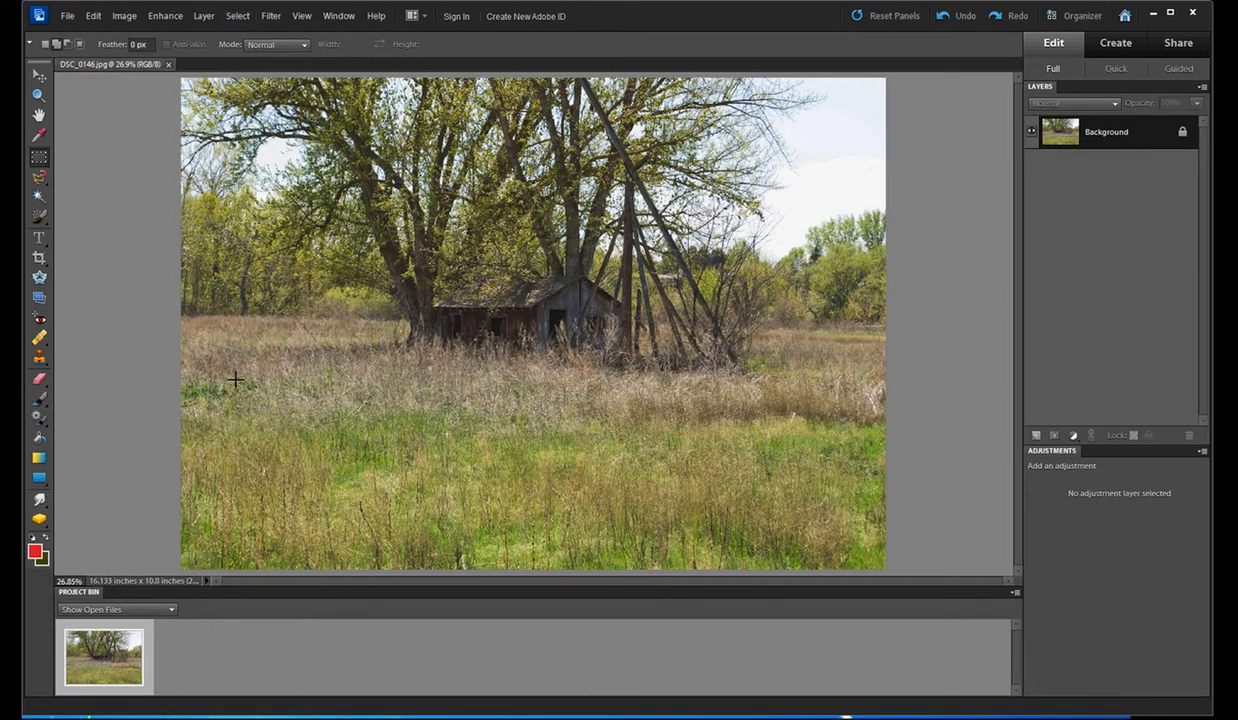
click(40, 160)
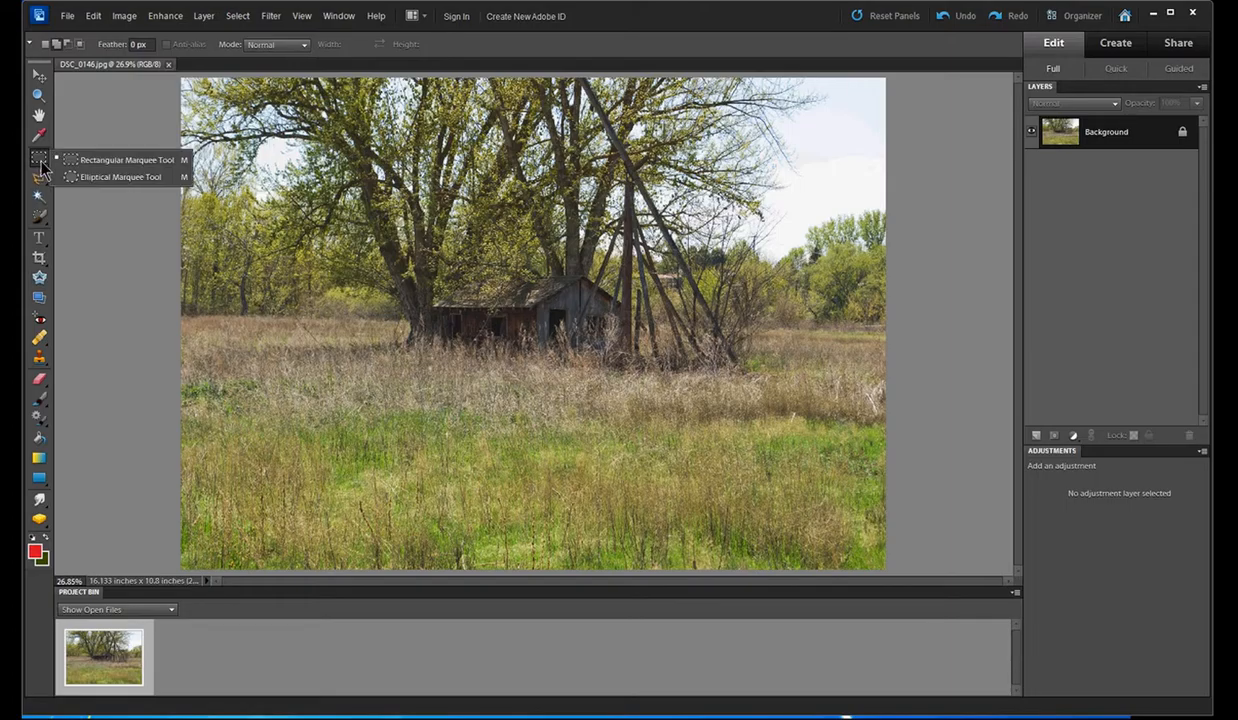
click(185, 84)
drag(182, 79, 894, 279)
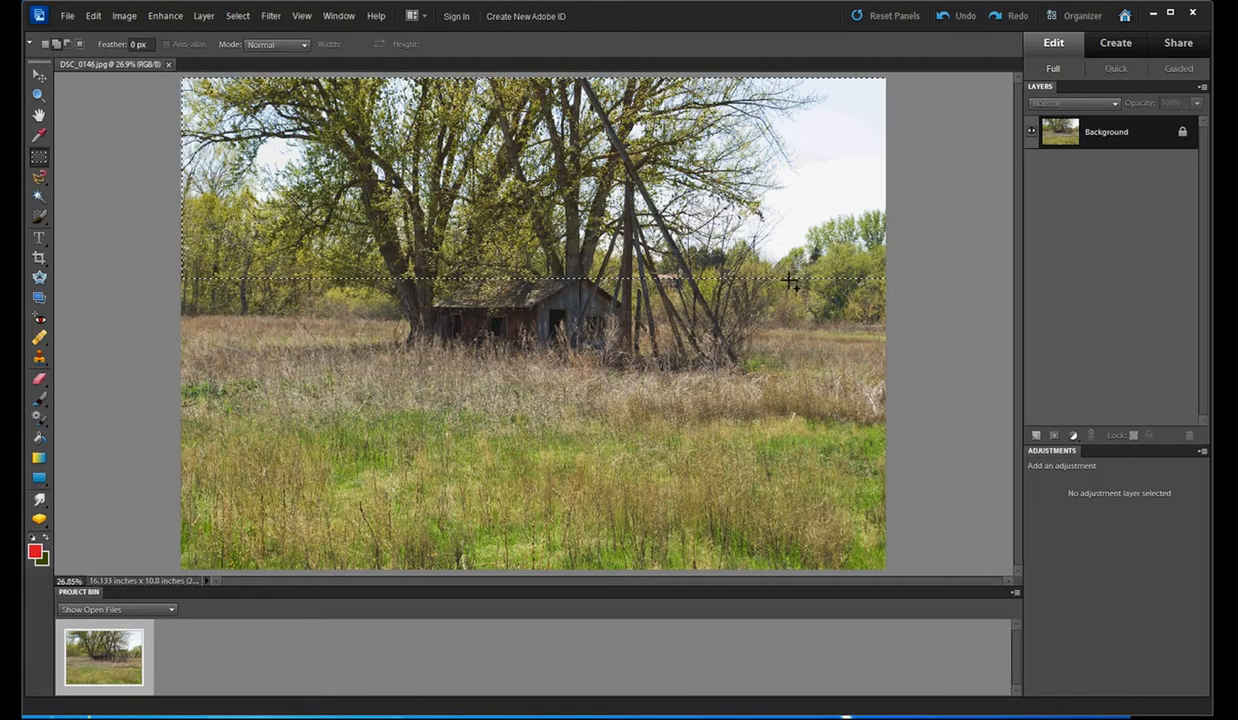
- Add a Pattern Fill layer with the sunny cloud pattern over the selection and scale the pattern to 220%
click(1077, 437)
click(1090, 471)
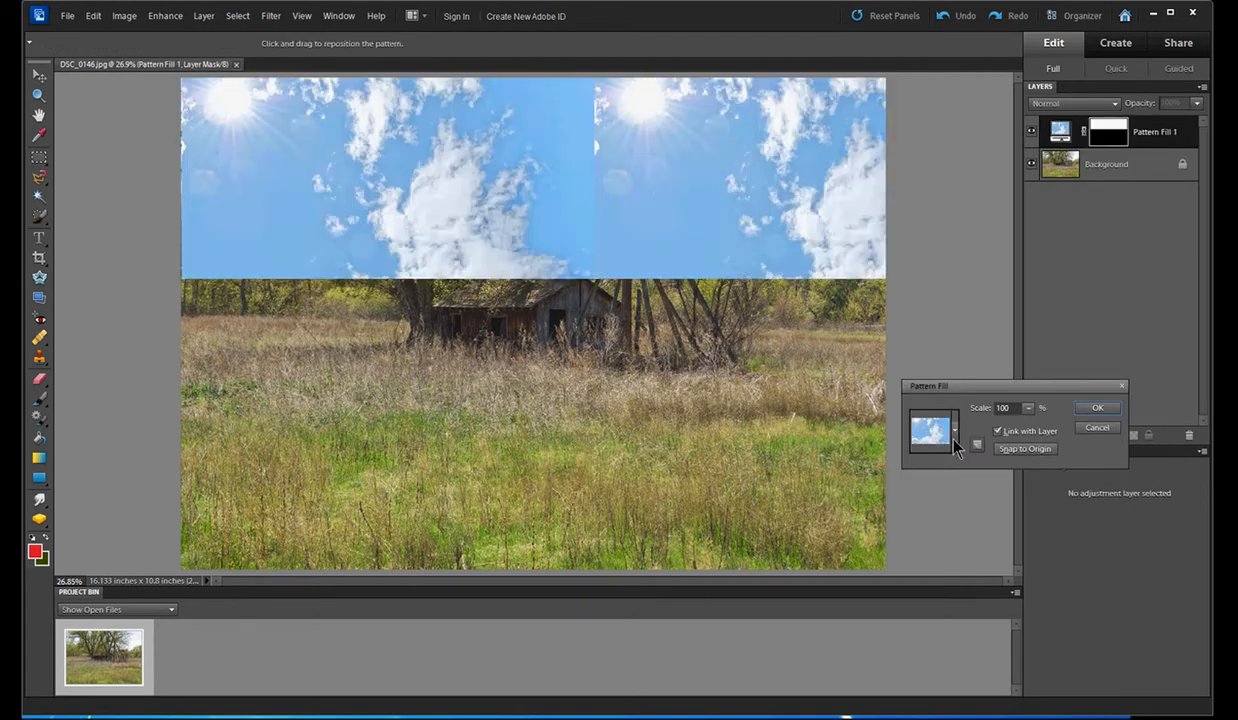
click(1029, 410)
mouse_move(1030, 418)
mouse_down()
mouse_move(1018, 432)
mouse_move(1041, 432)
mouse_up()
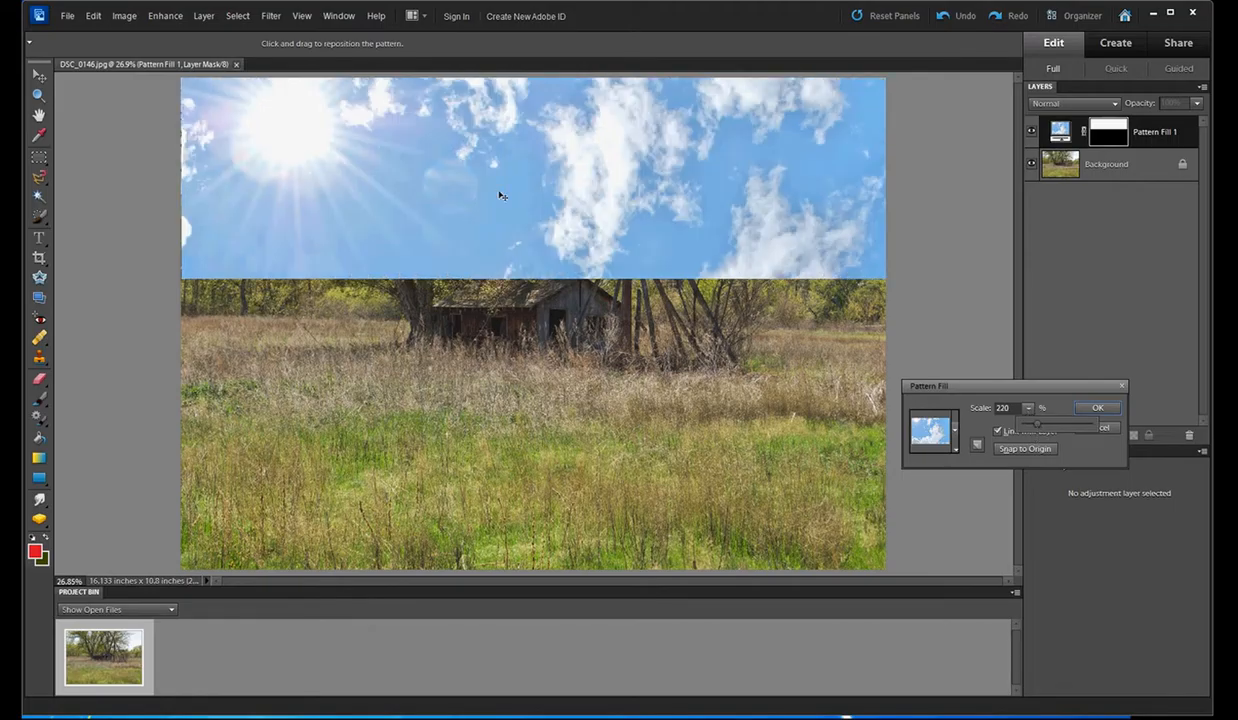
- Shift the sky pattern slightly up and left, accept the fill, and set its layer's blend mode to Darker Color
mouse_move(511, 201)
mouse_down()
mouse_move(486, 160)
mouse_move(497, 188)
mouse_move(520, 198)
mouse_move(489, 191)
mouse_up()
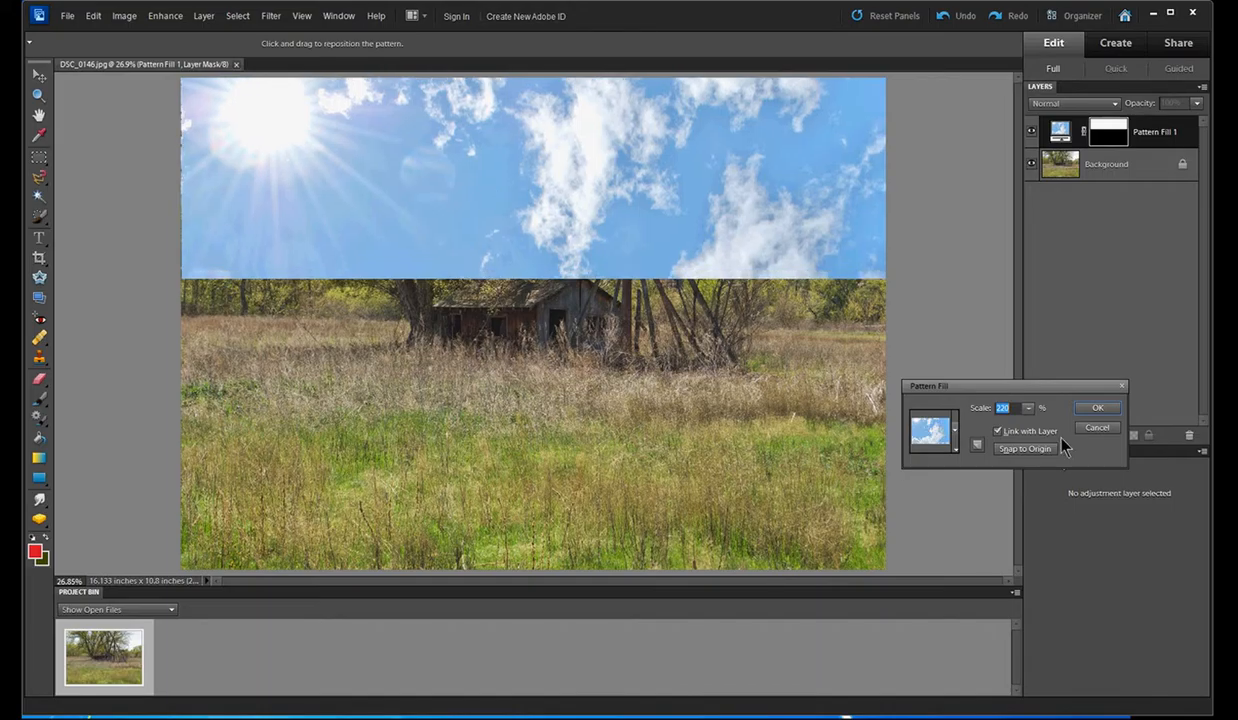
click(1097, 409)
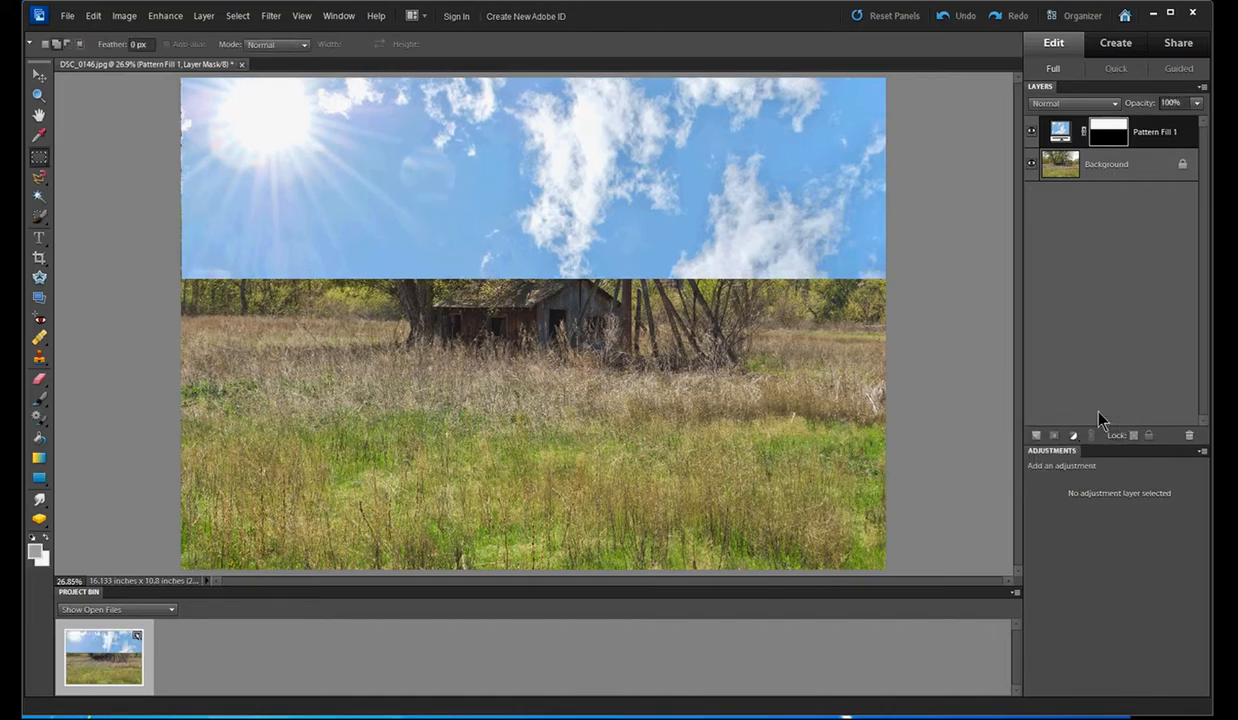
click(1112, 104)
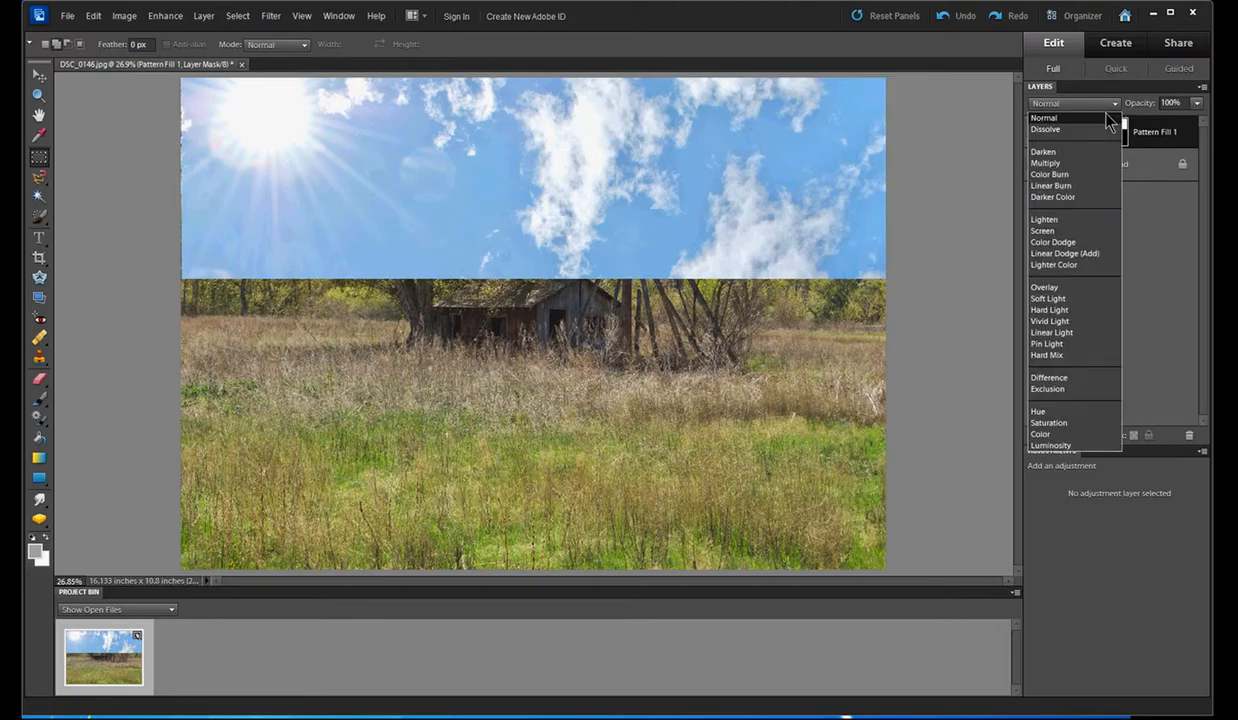
click(1054, 197)
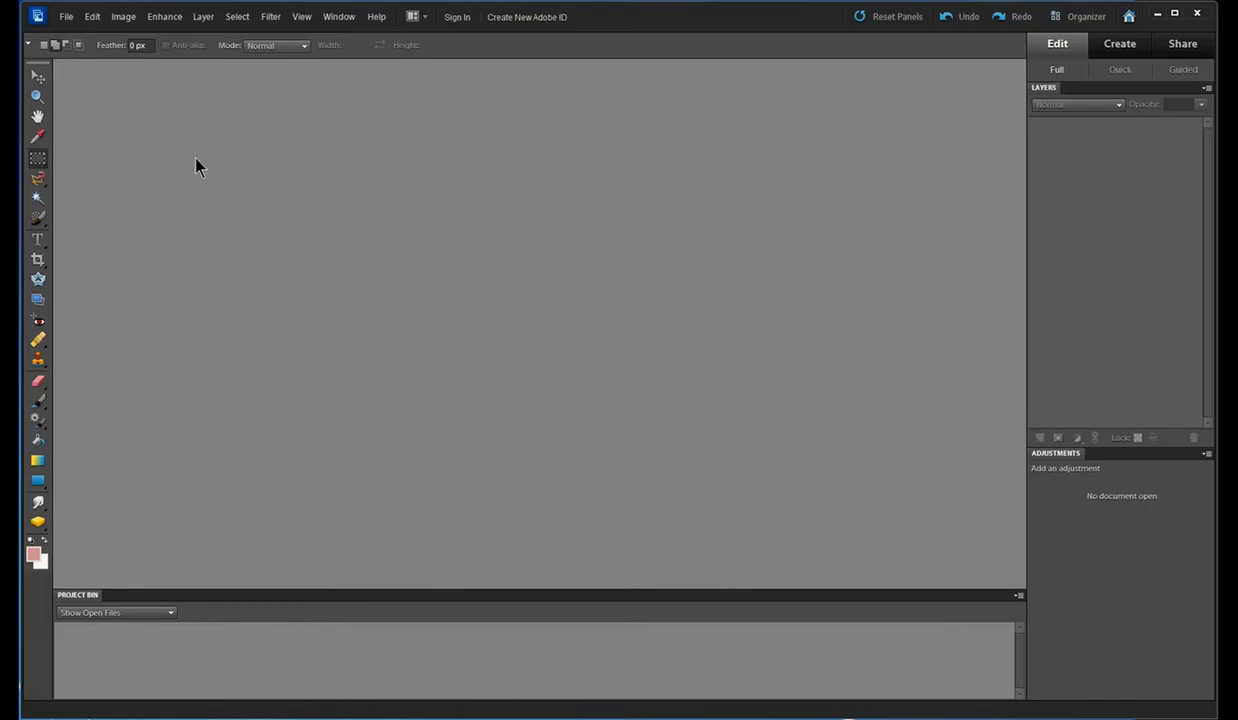
- Open New 3.jpg and New 4.jpg together from the Clouds folder on the Desktop
click(67, 18)
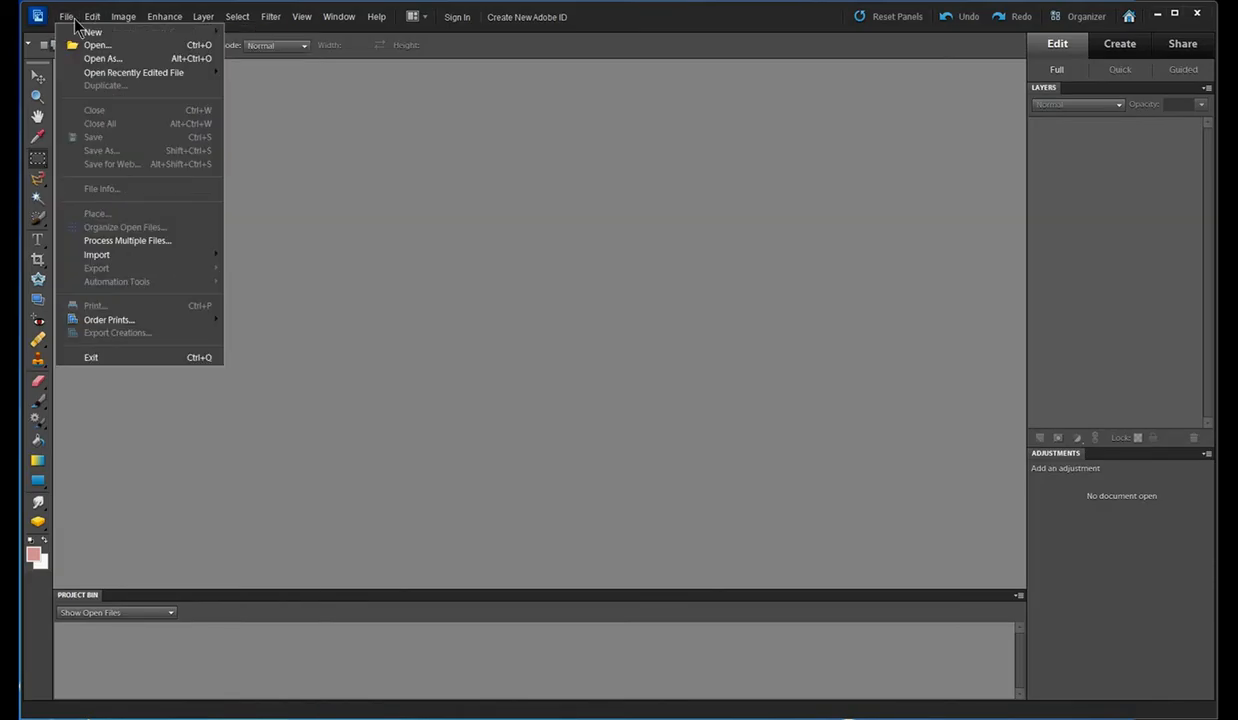
click(95, 46)
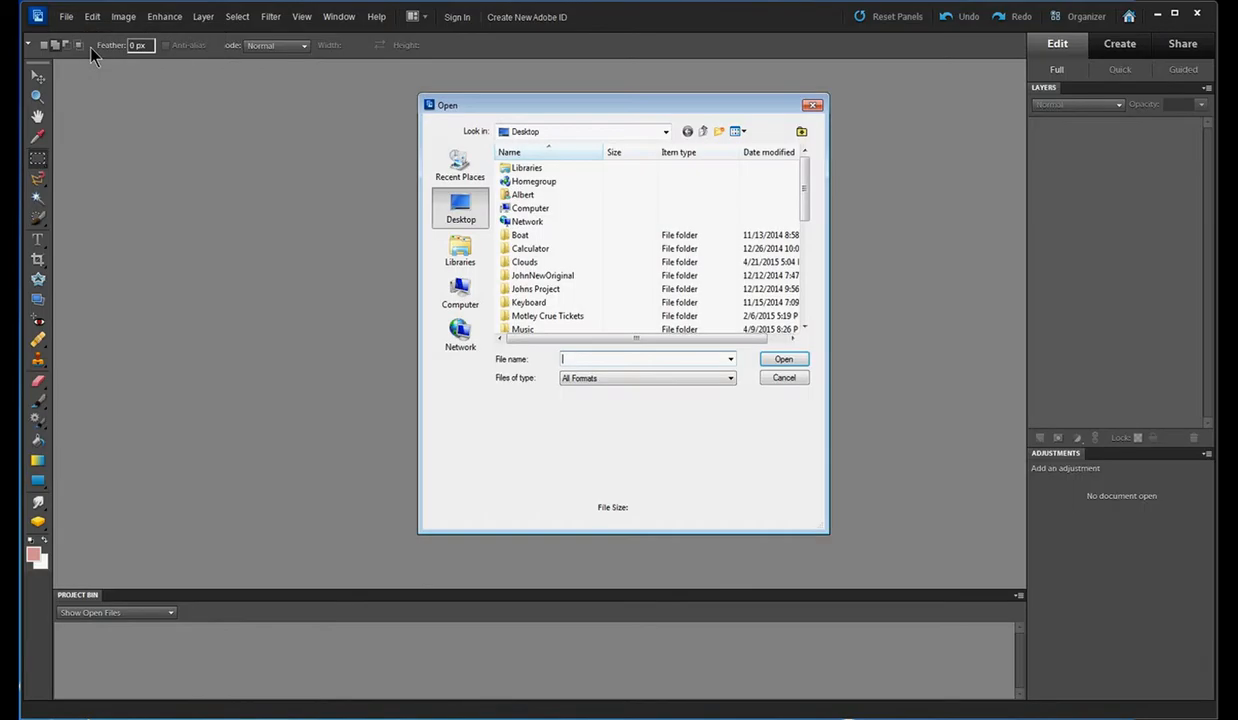
double_click(525, 263)
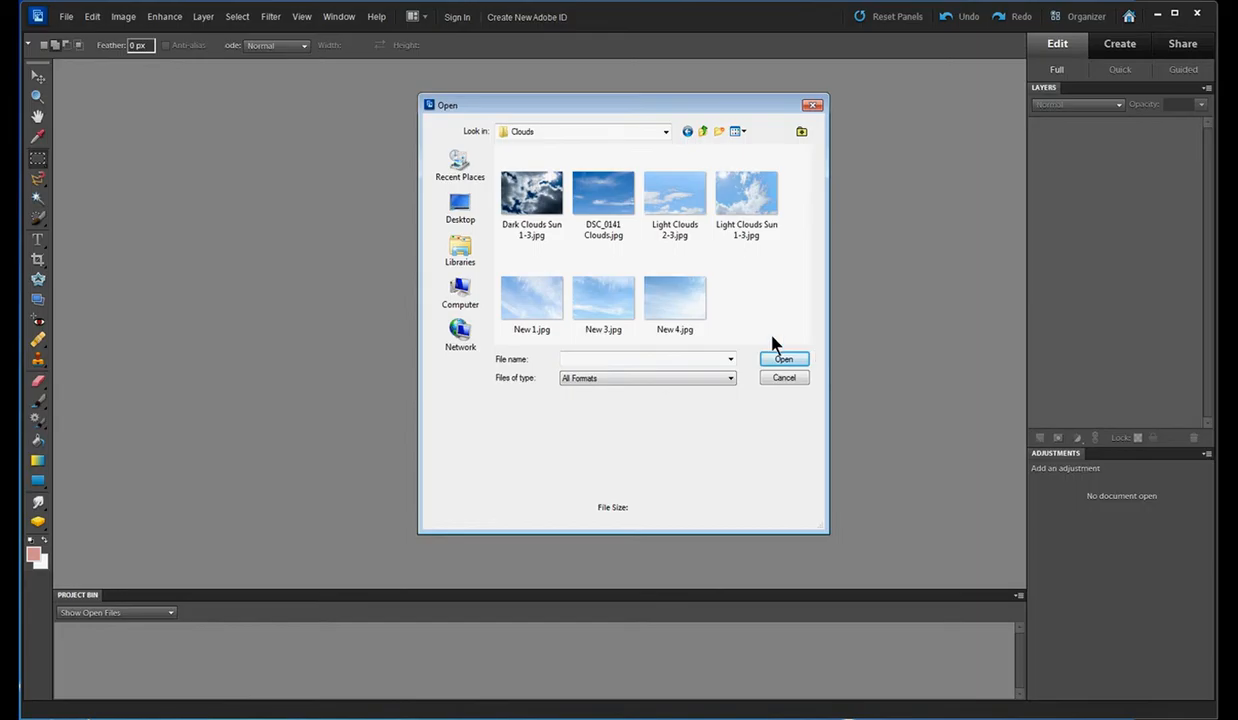
click(684, 314)
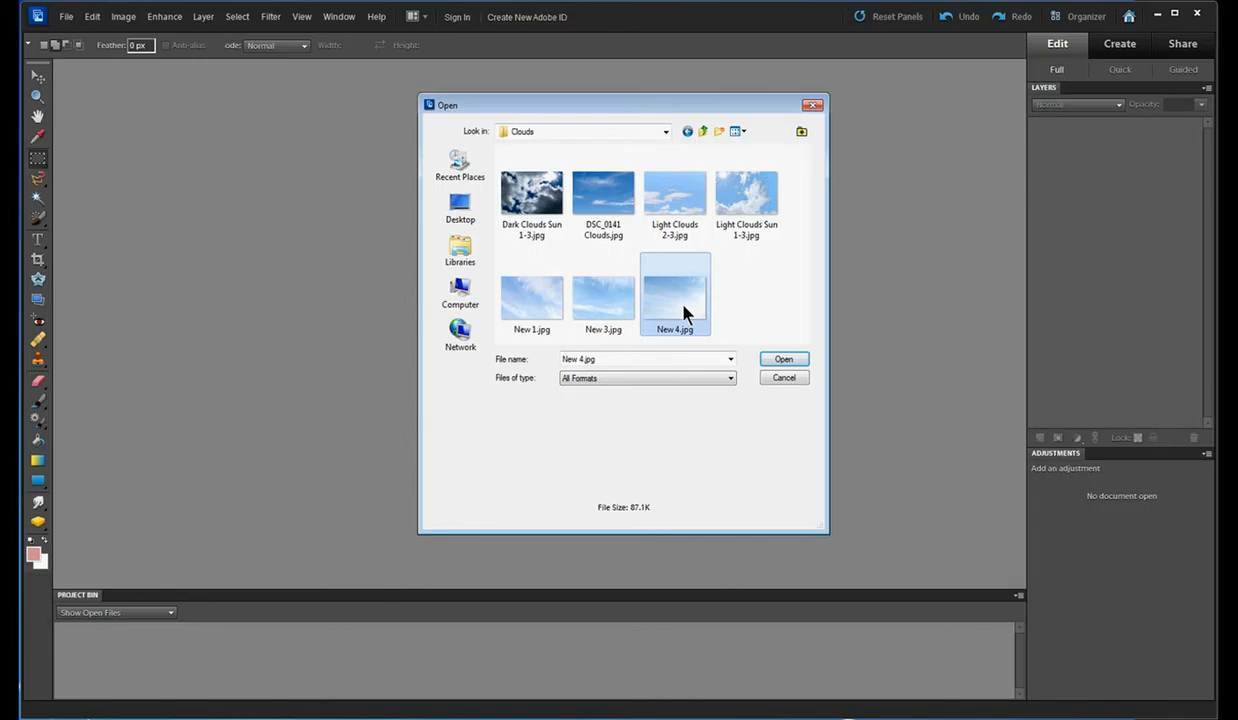
ctrl+click(607, 313)
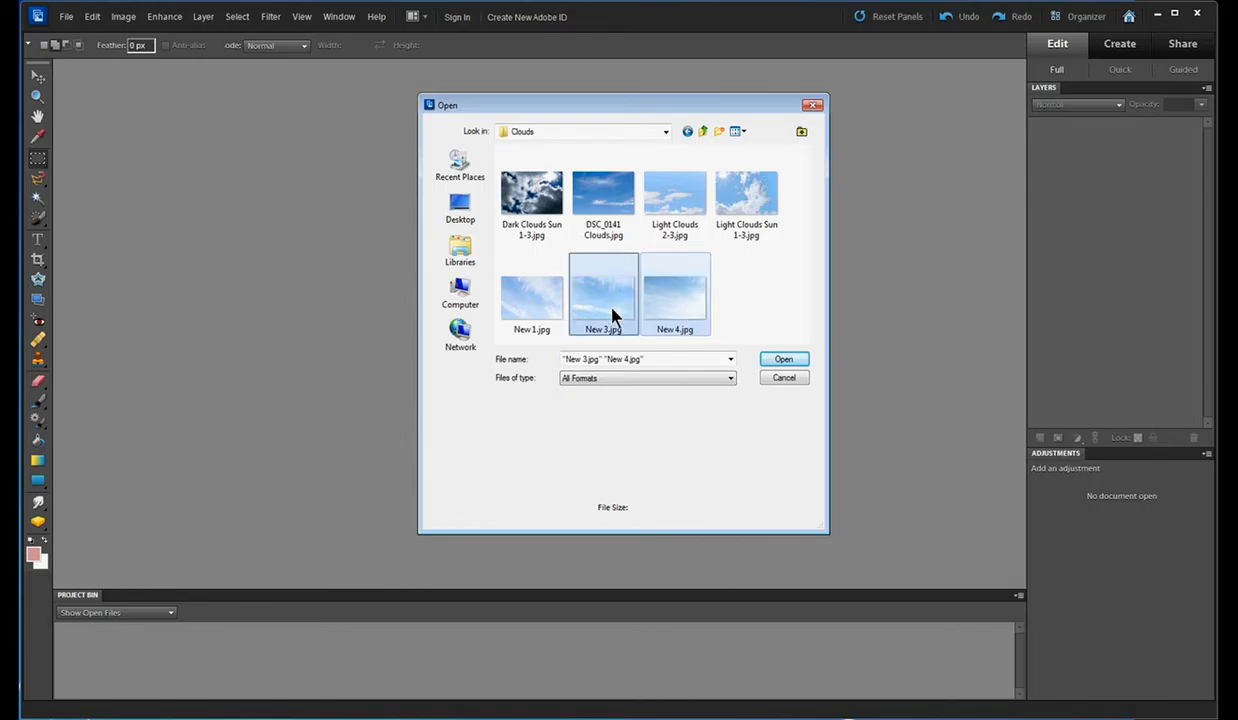
click(784, 362)
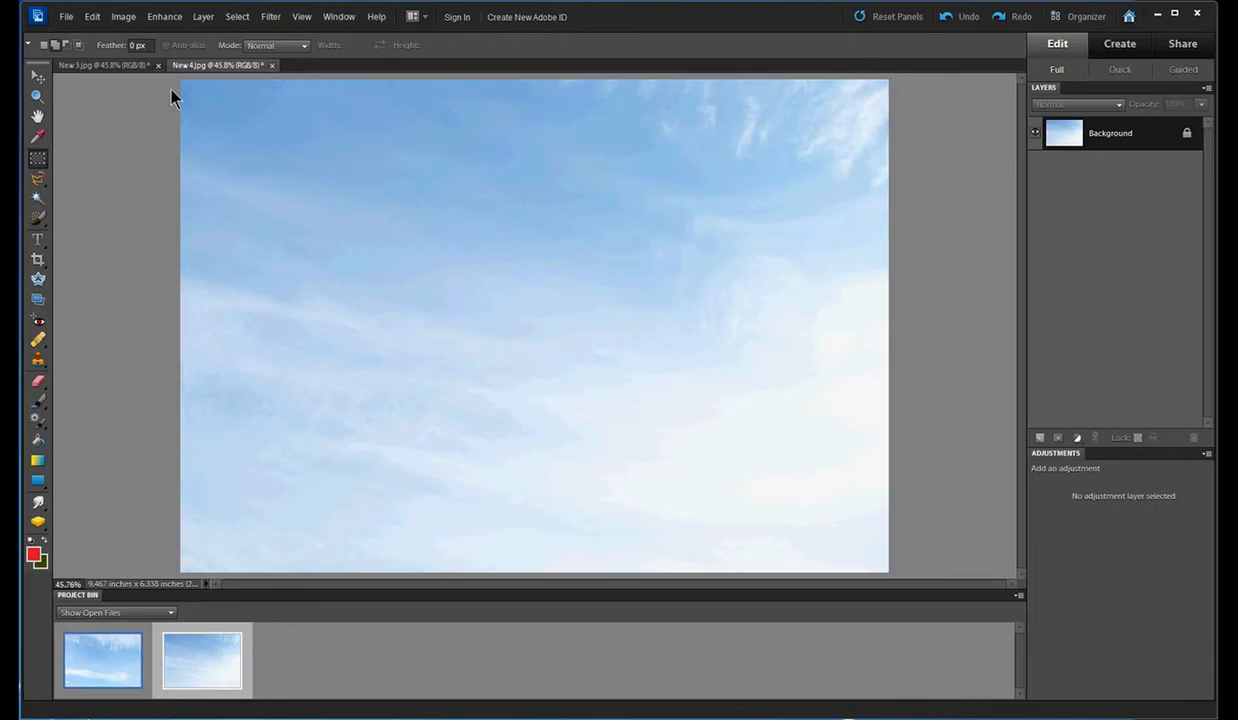
- Define the New 3.jpg image as a pattern, keeping the name New 3.jpg
click(114, 68)
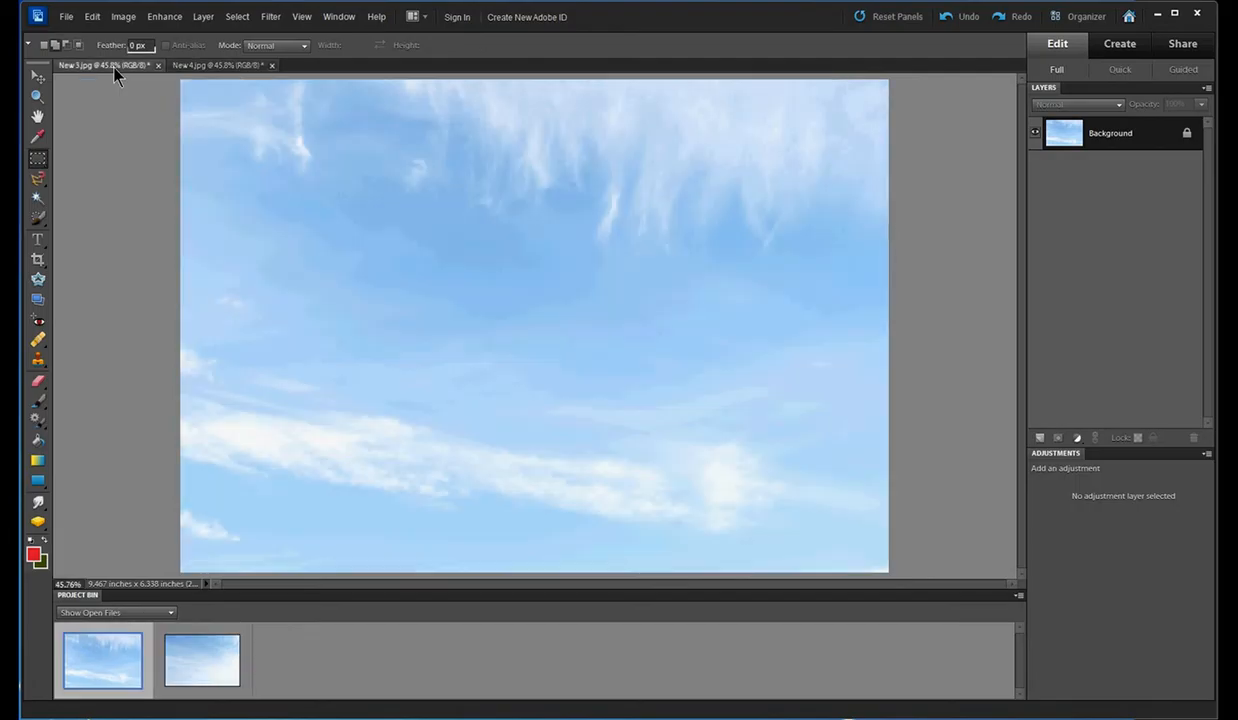
click(93, 18)
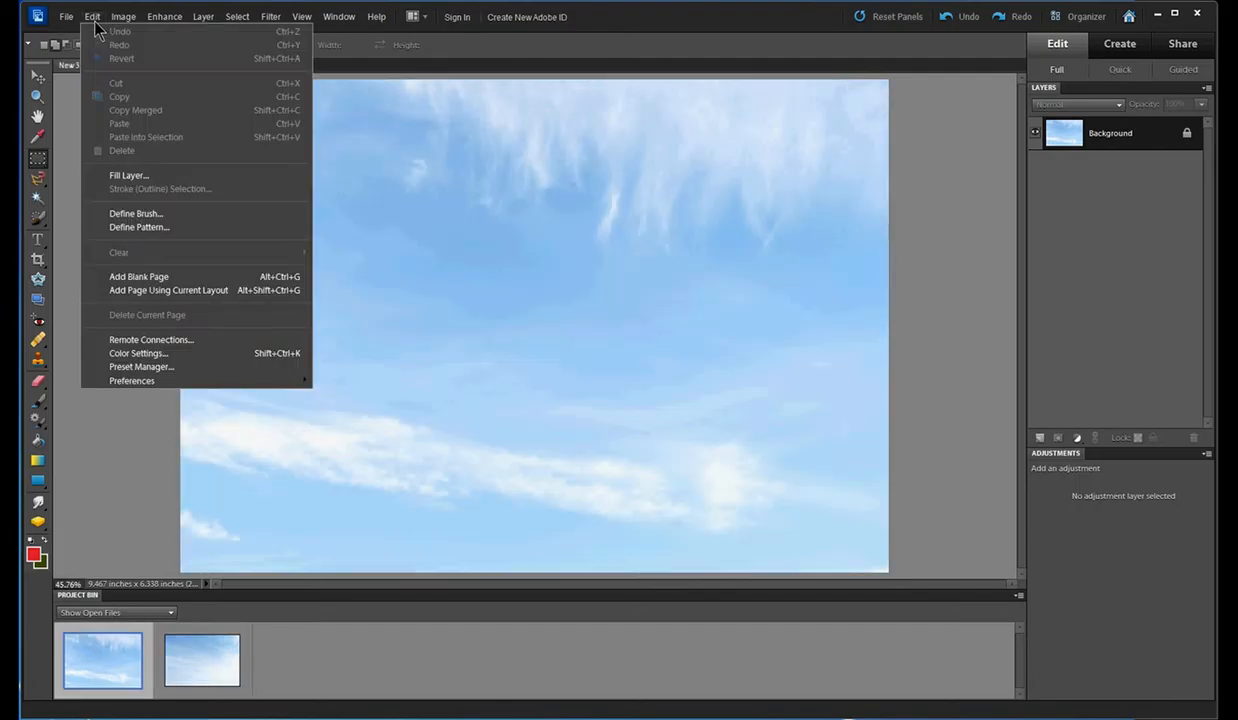
click(130, 229)
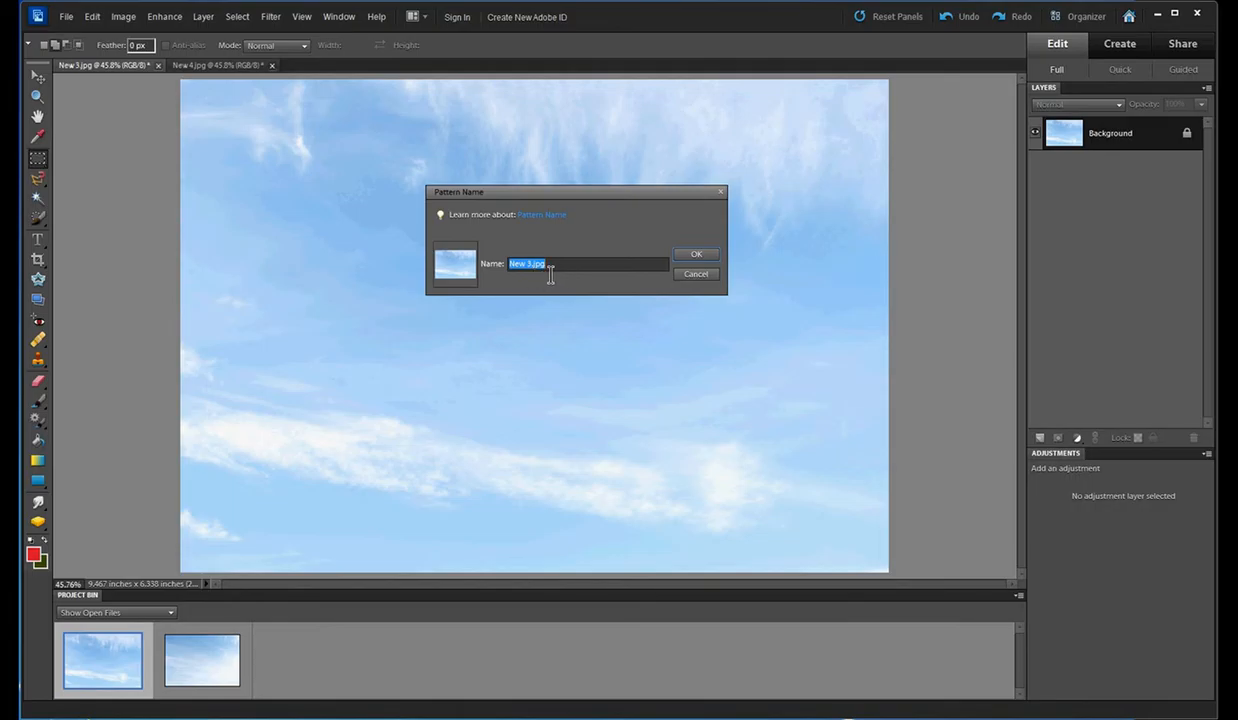
click(697, 258)
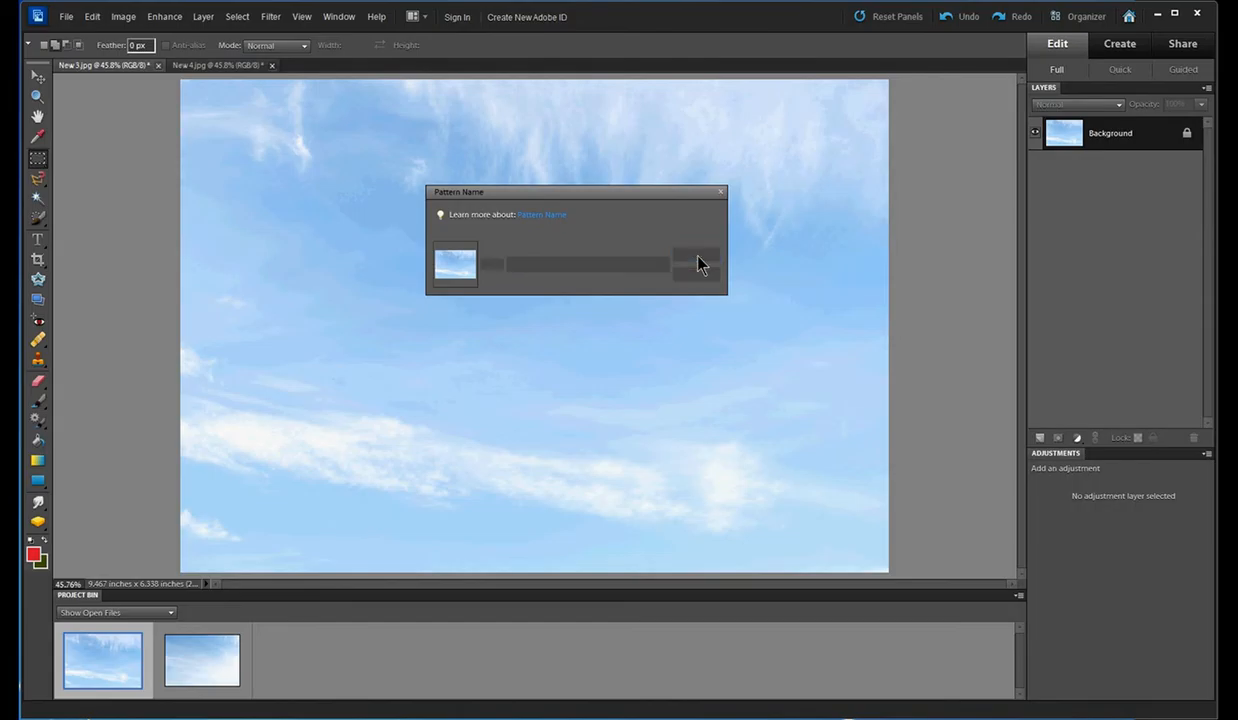
- Define the New 4.jpg image as a pattern, keeping the name New 4.jpg
click(221, 68)
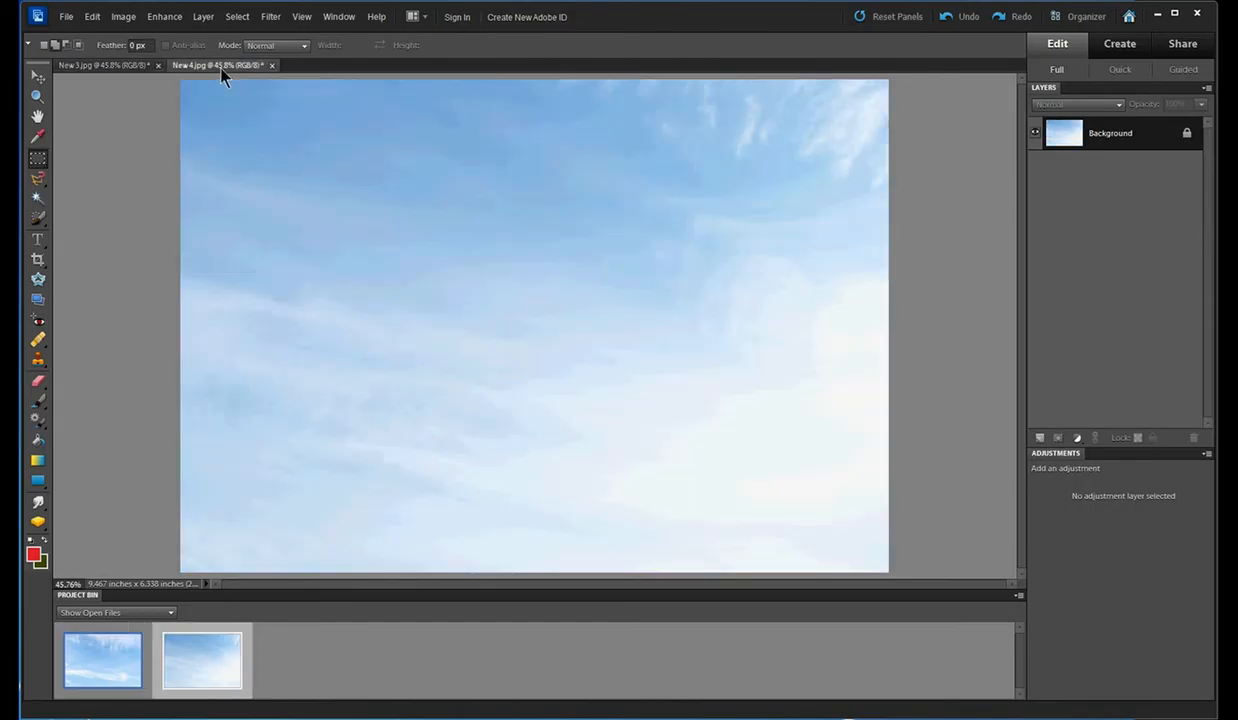
click(93, 18)
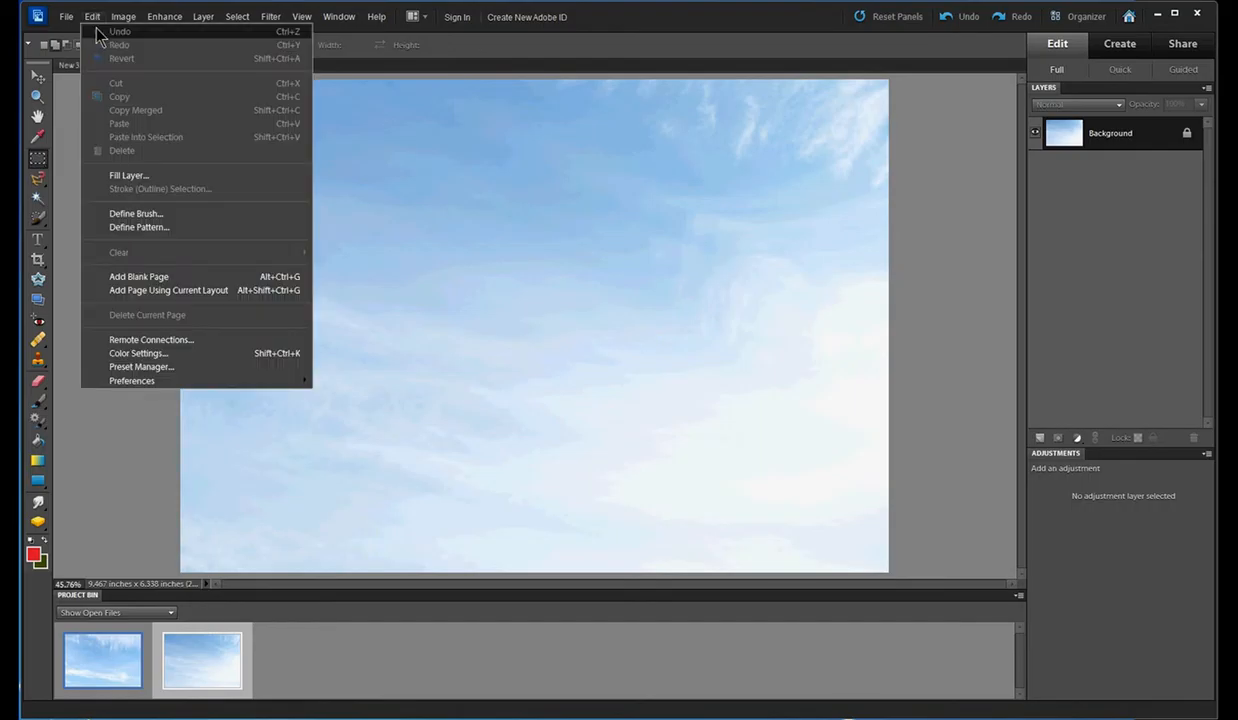
click(143, 228)
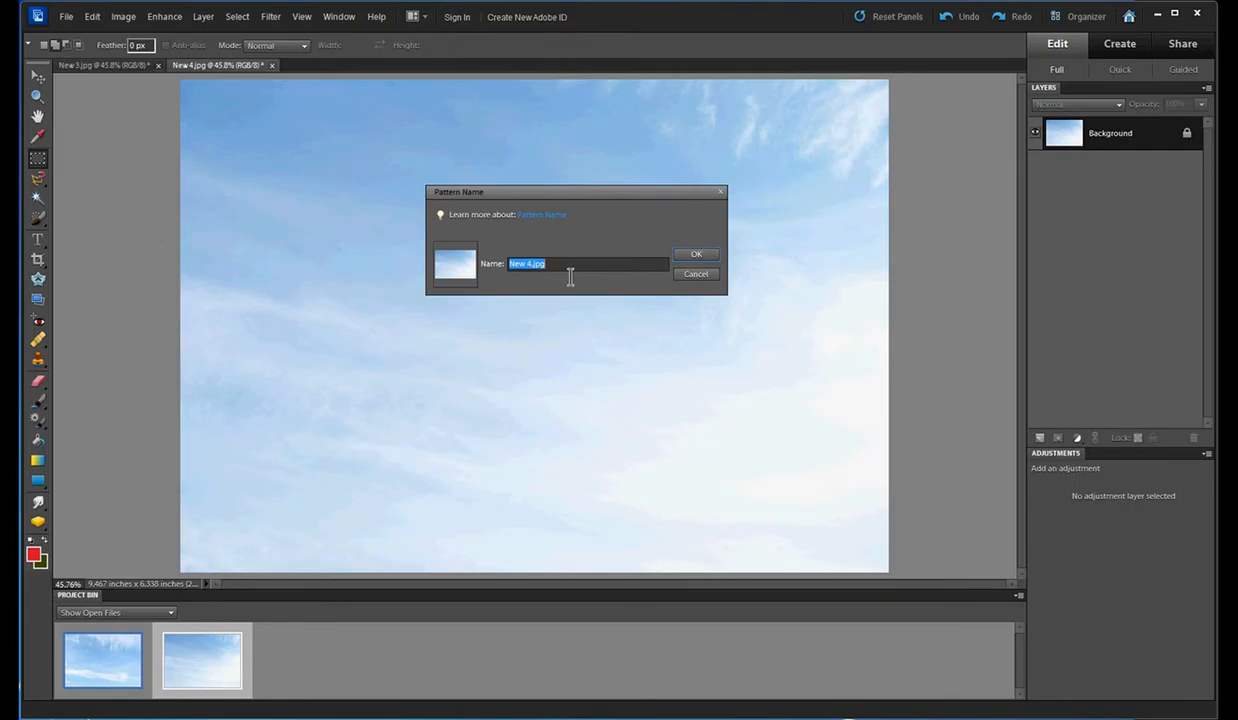
click(697, 257)
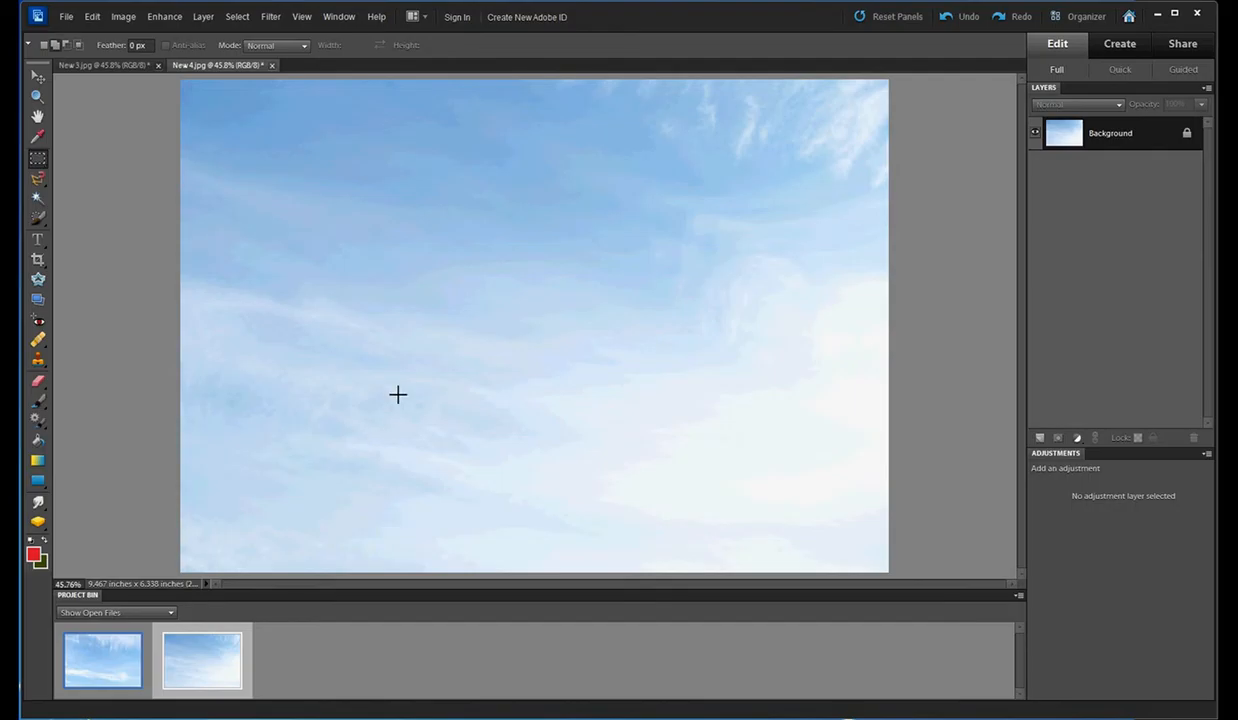
- Show the Patterns presets in the Preset Manager and select the last two sky patterns, New 3 and New 4
click(92, 18)
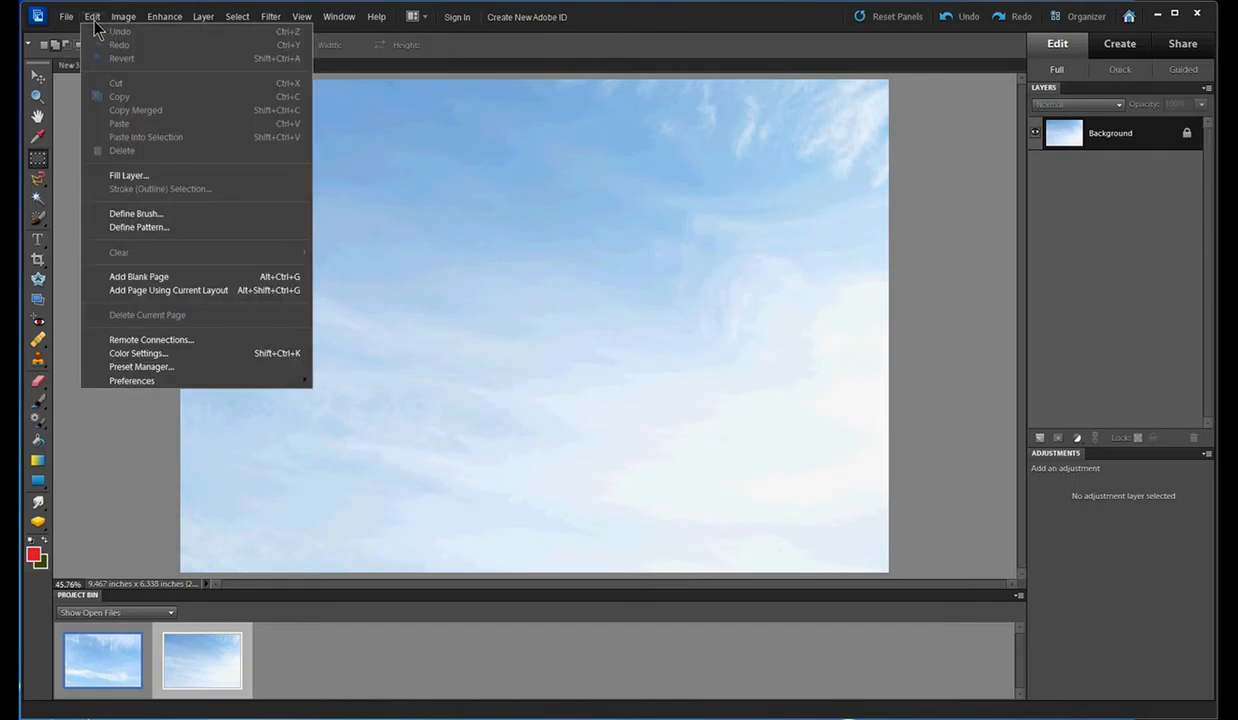
click(145, 369)
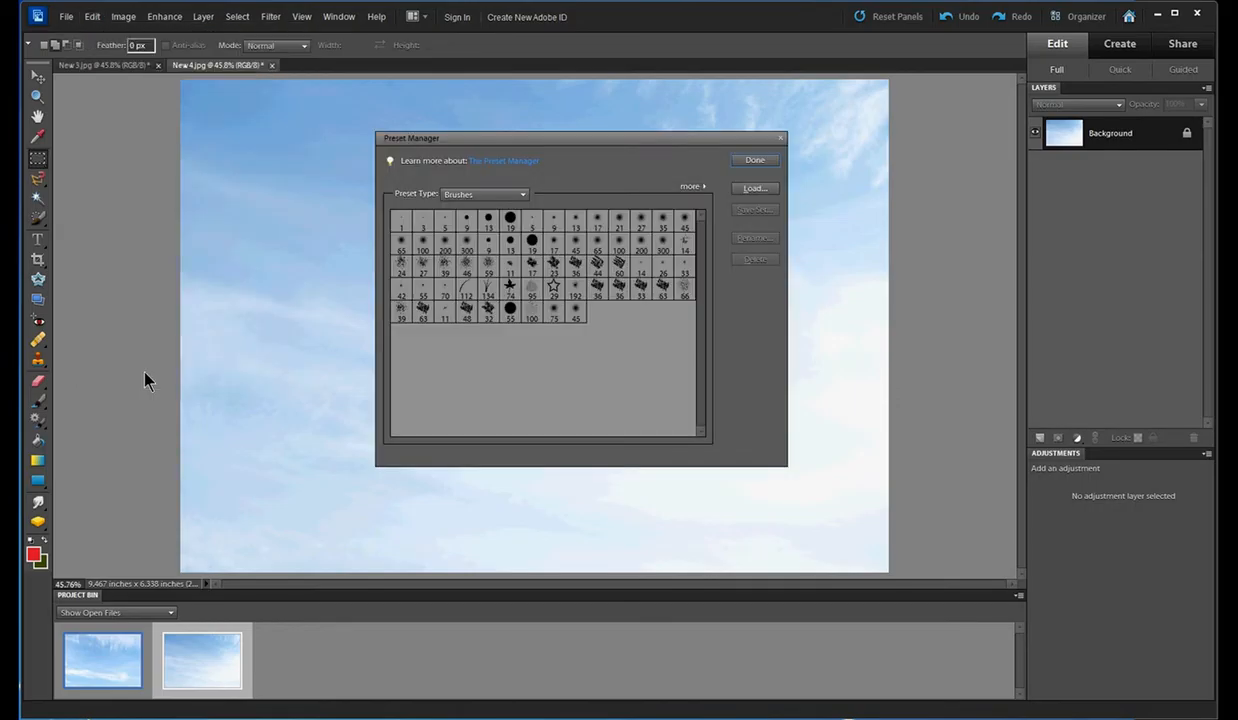
click(523, 197)
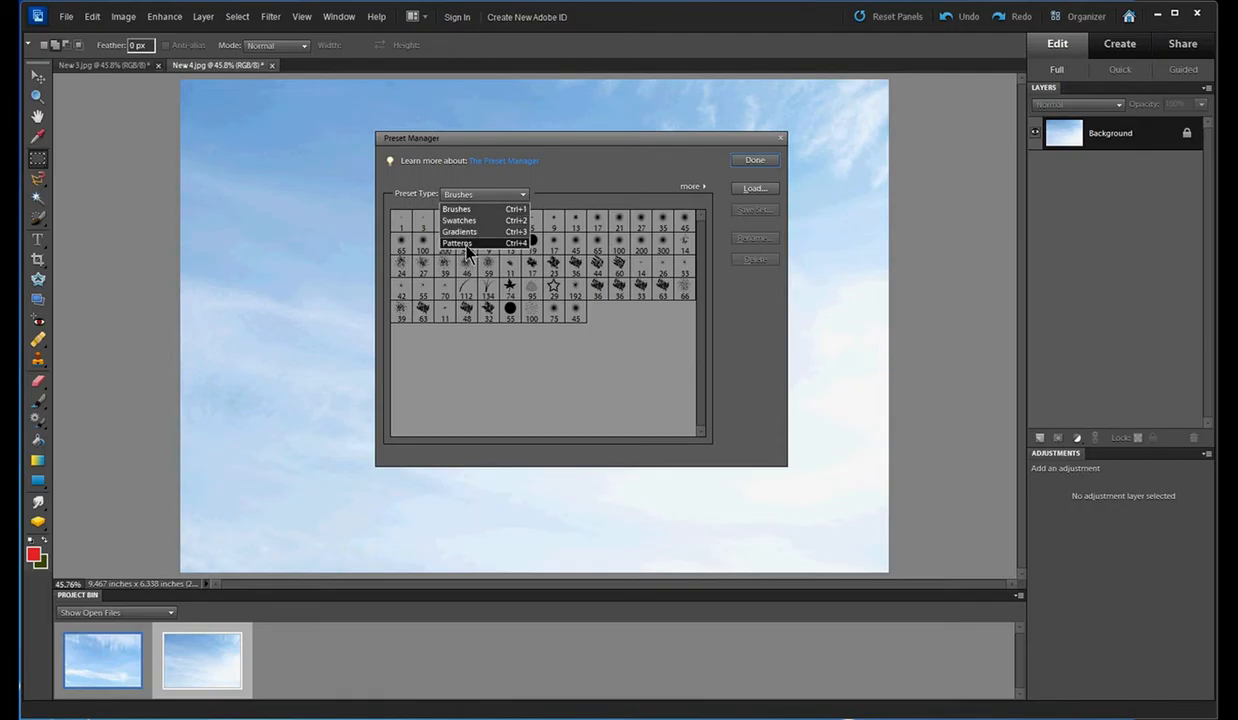
click(467, 245)
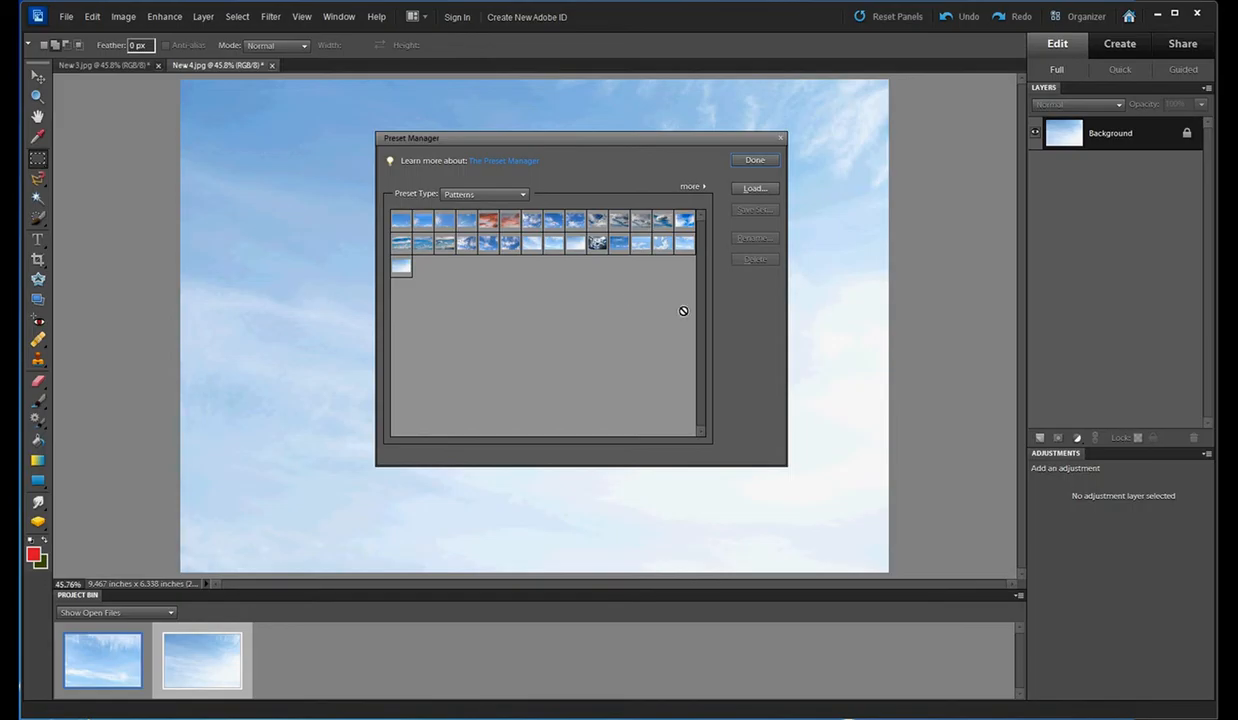
click(402, 268)
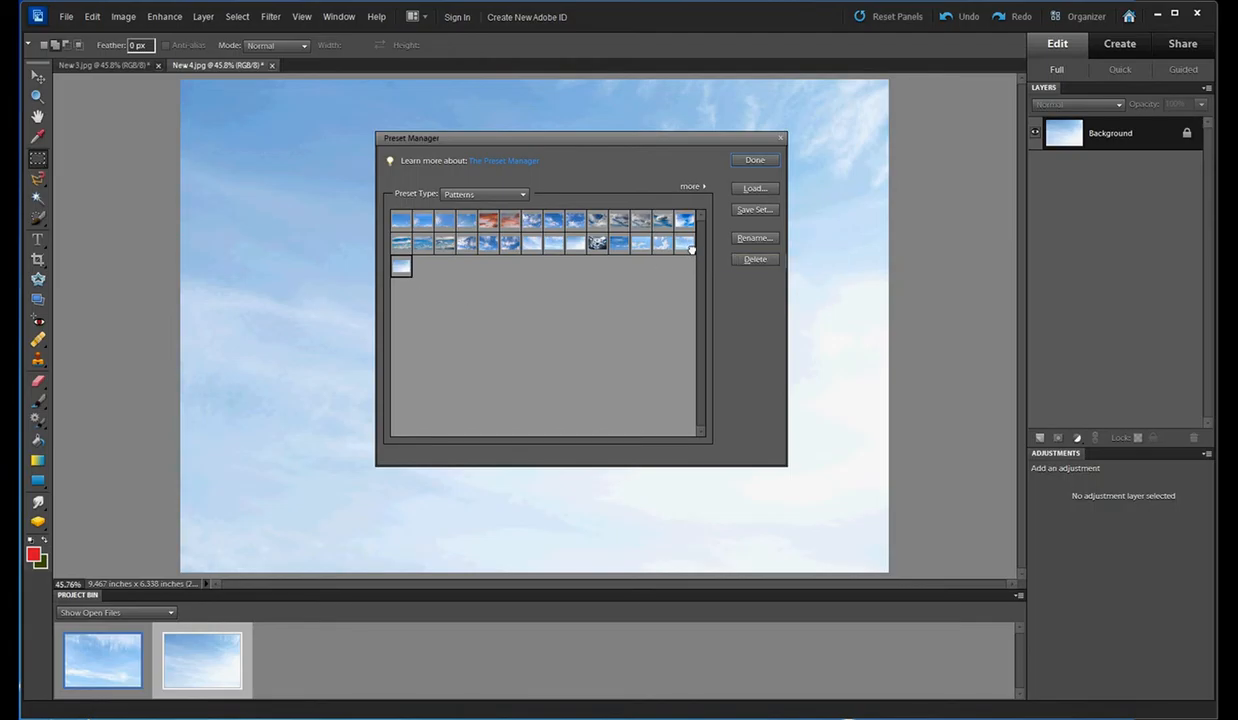
drag(690, 248, 596, 244)
drag(648, 247, 594, 286)
- Save the two selected patterns as a set named Sky.pat in the Patterns folder
click(755, 213)
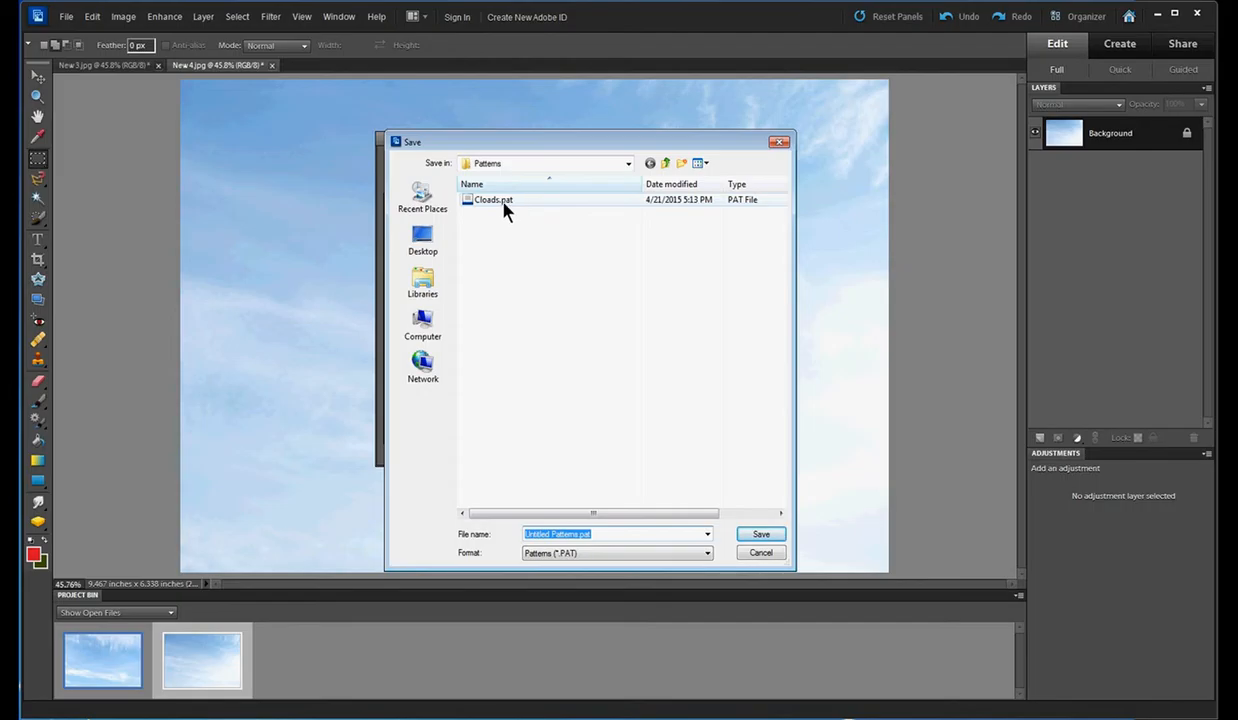
drag(580, 535, 534, 538)
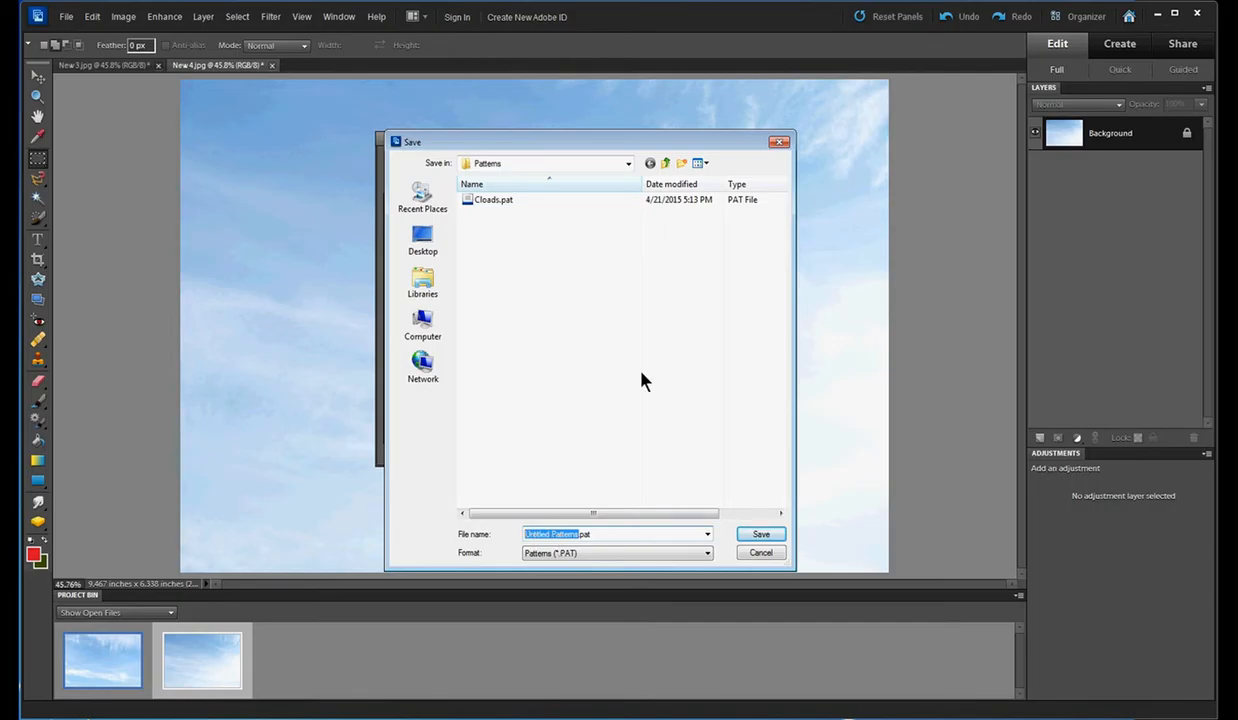
text(Cloads2)
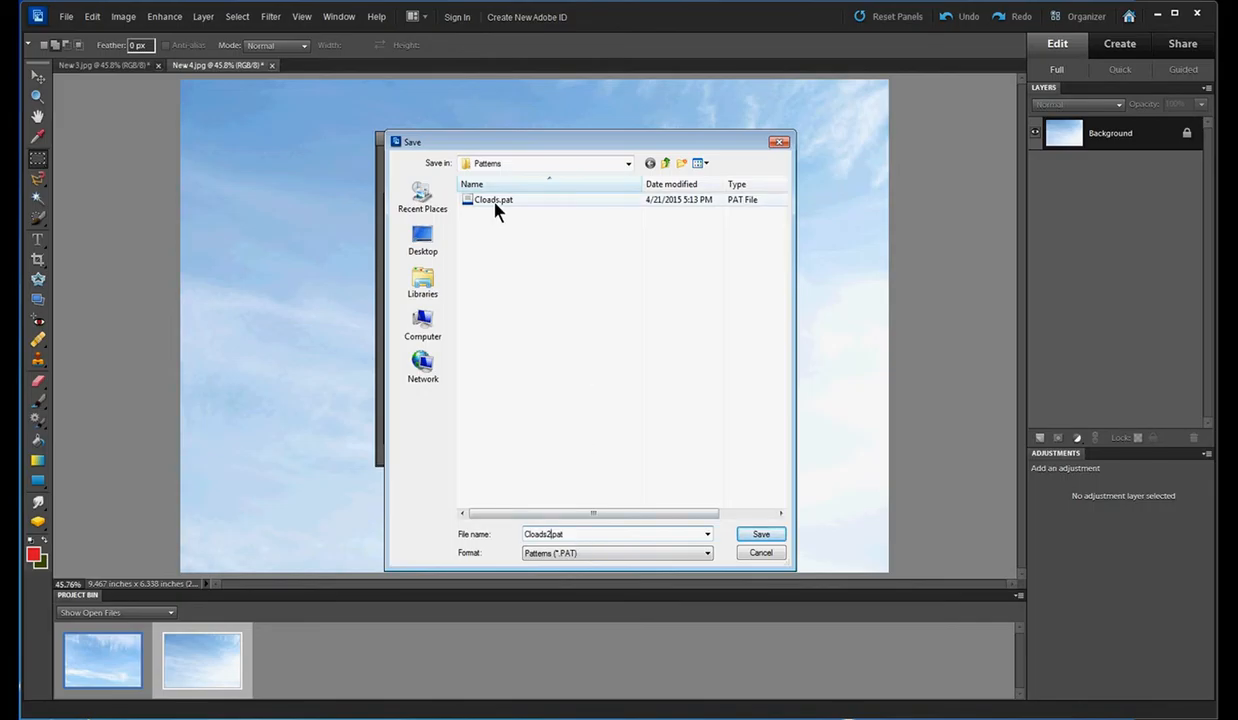
drag(551, 537, 524, 535)
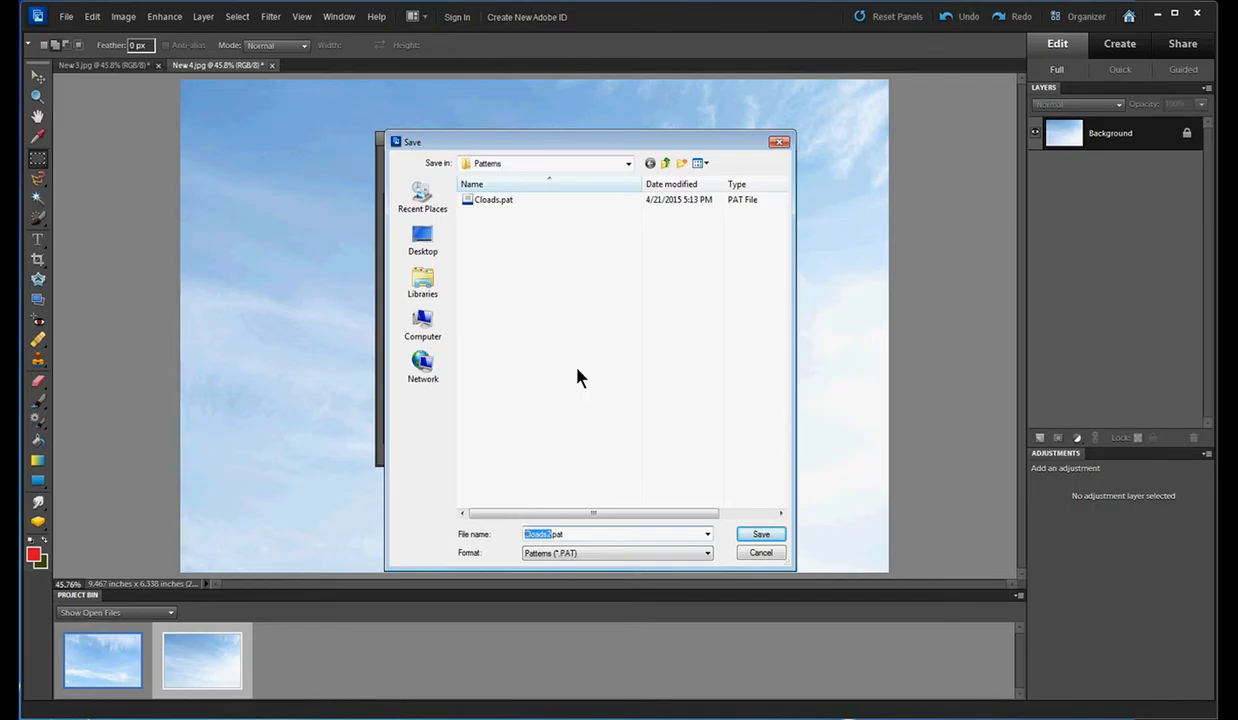
text(Sks)
key(BackSpace)
text(y)
click(762, 535)
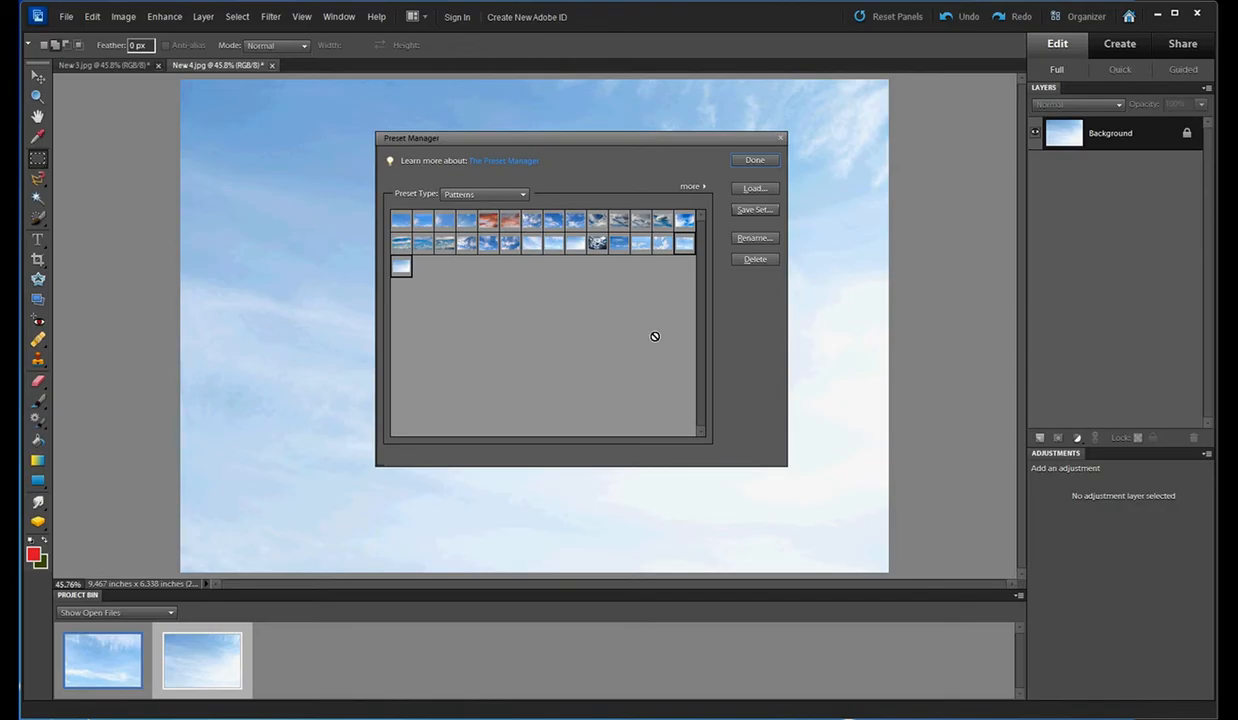
- Delete the New 3 and New 4 sky patterns from the Preset Manager
click(695, 249)
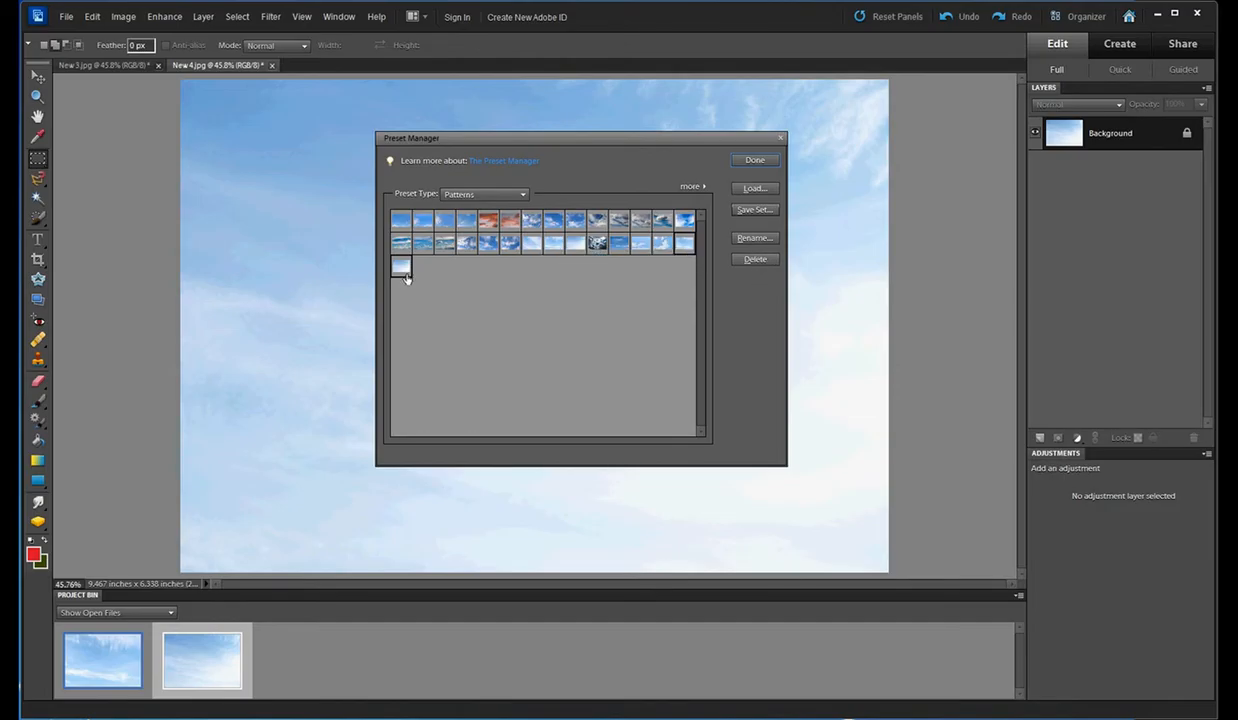
click(757, 270)
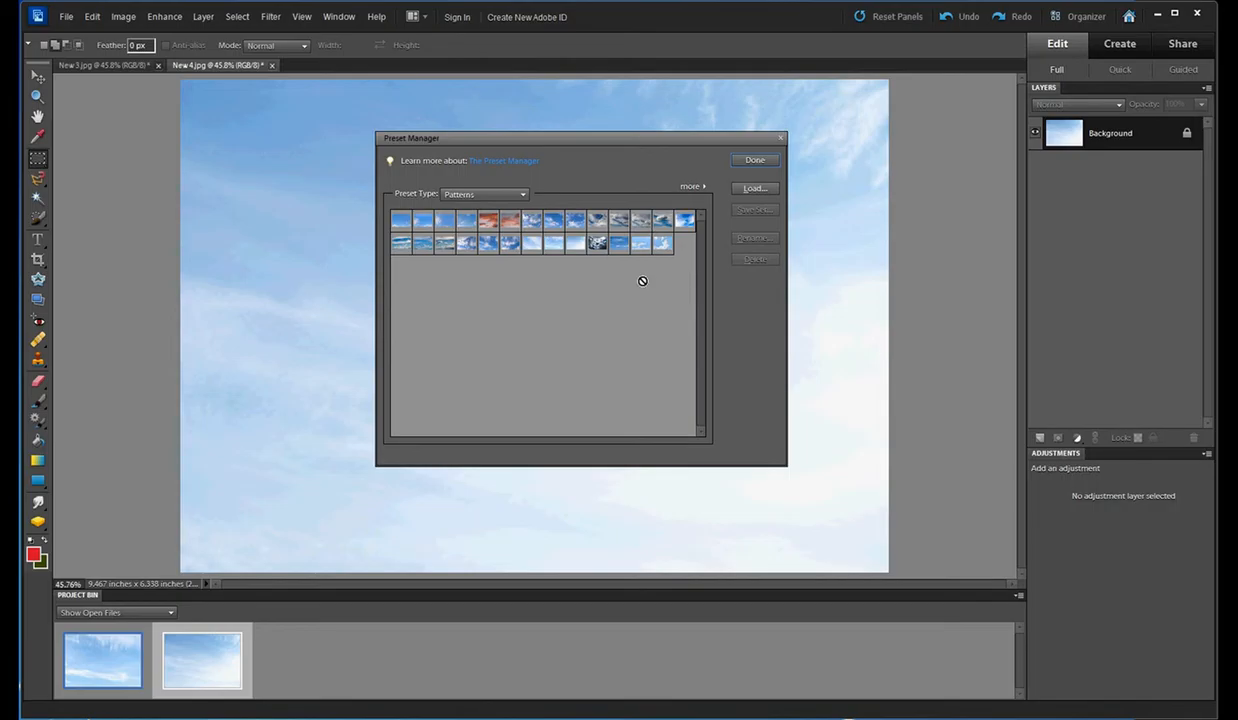
- Finish with the Preset Manager, close the New 3.jpg and New 4.jpg images, and quit the editor
click(754, 162)
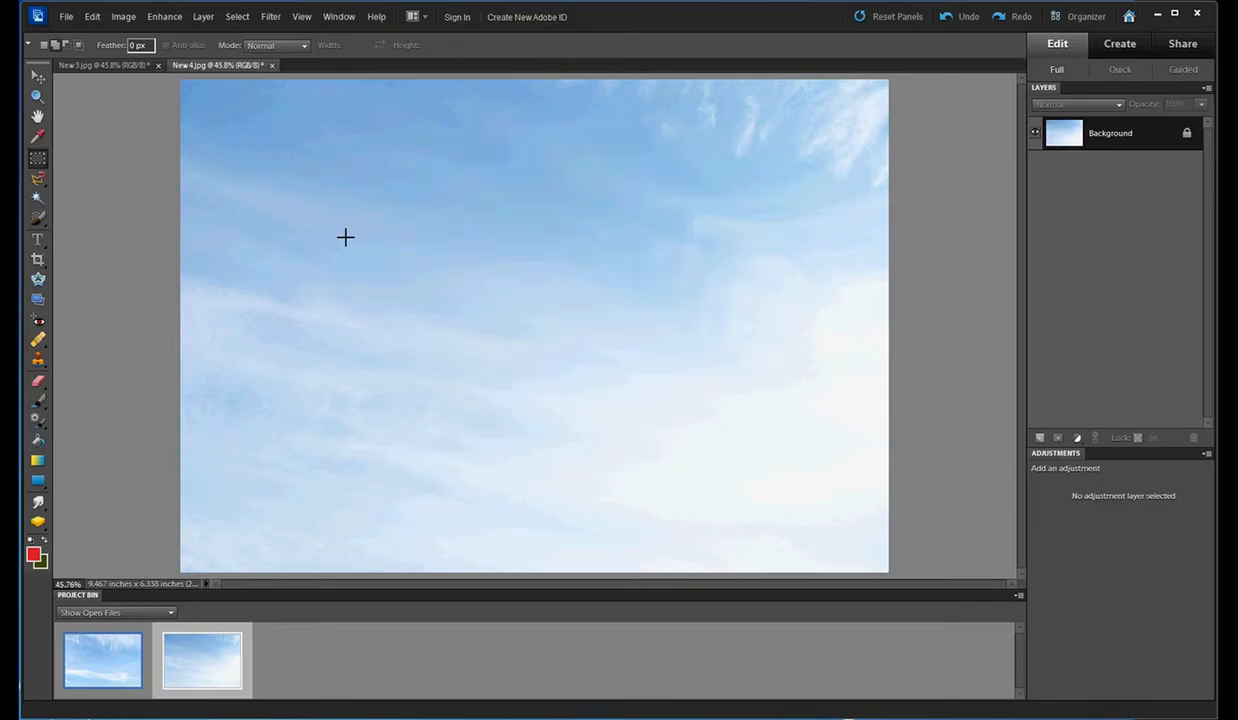
click(158, 66)
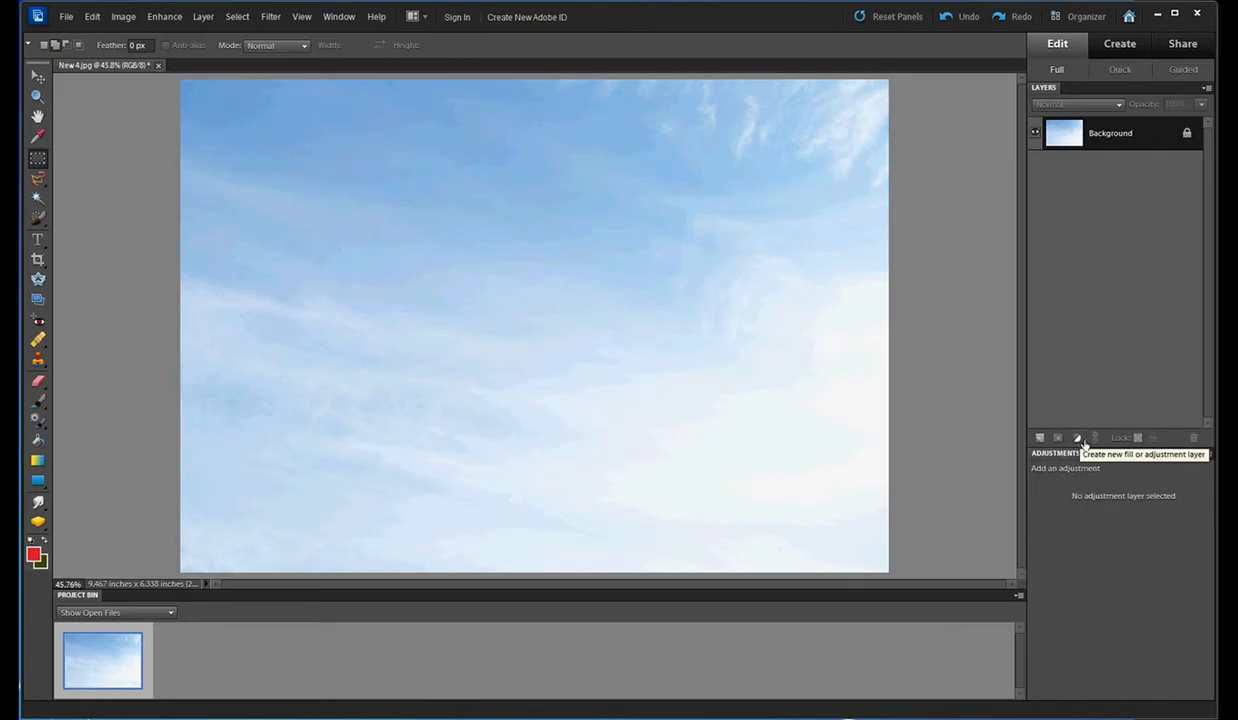
click(157, 66)
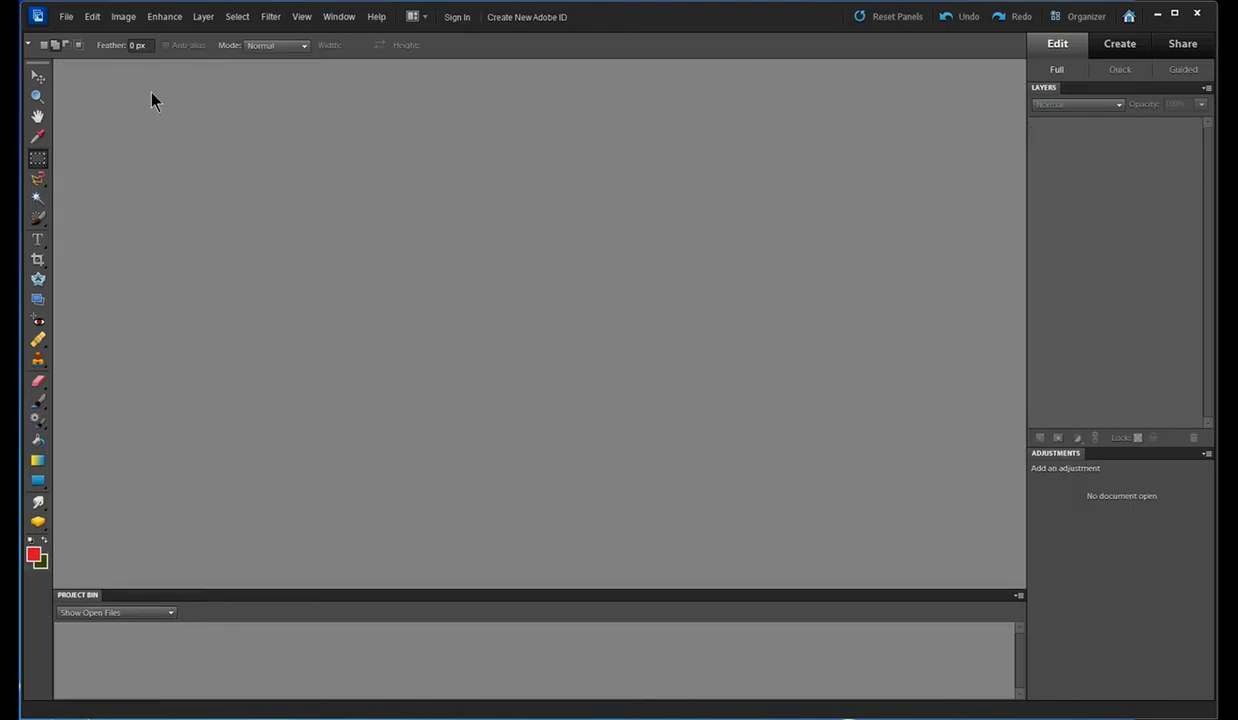
click(1198, 14)
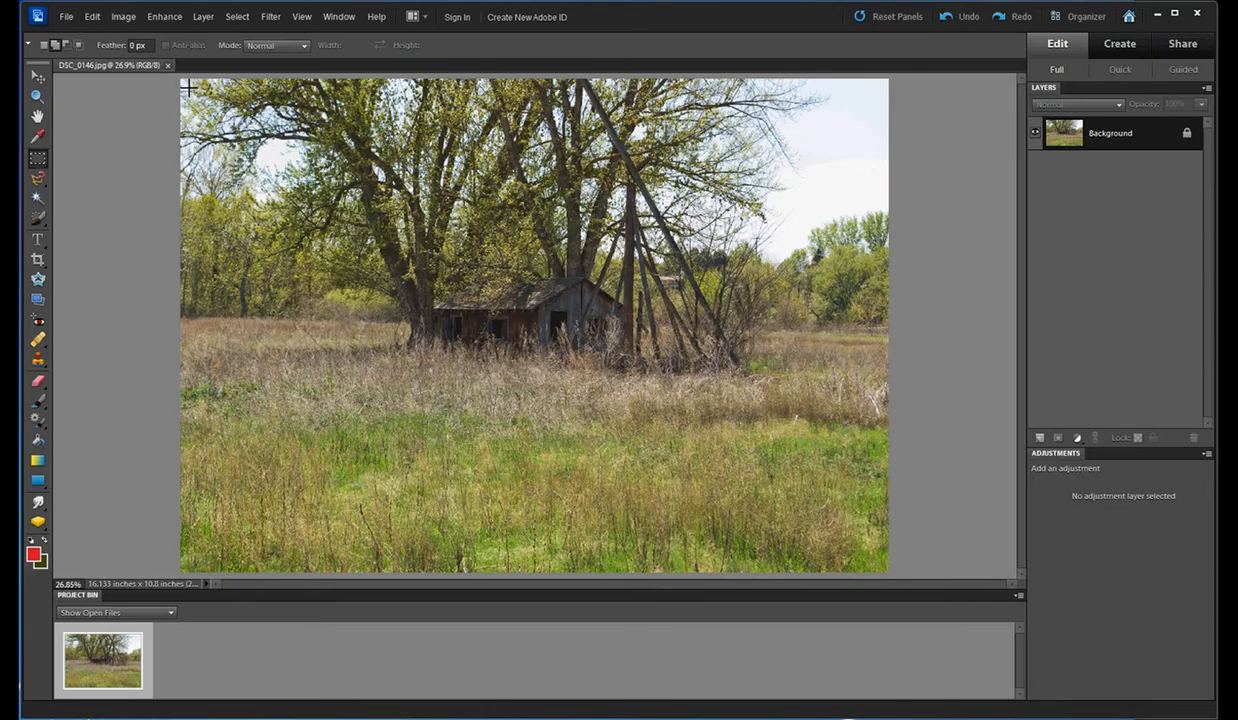
- Add a Pattern fill layer over a rectangular selection of DSC_0146.jpg from its top edge down to the cabin roof
drag(180, 79, 905, 292)
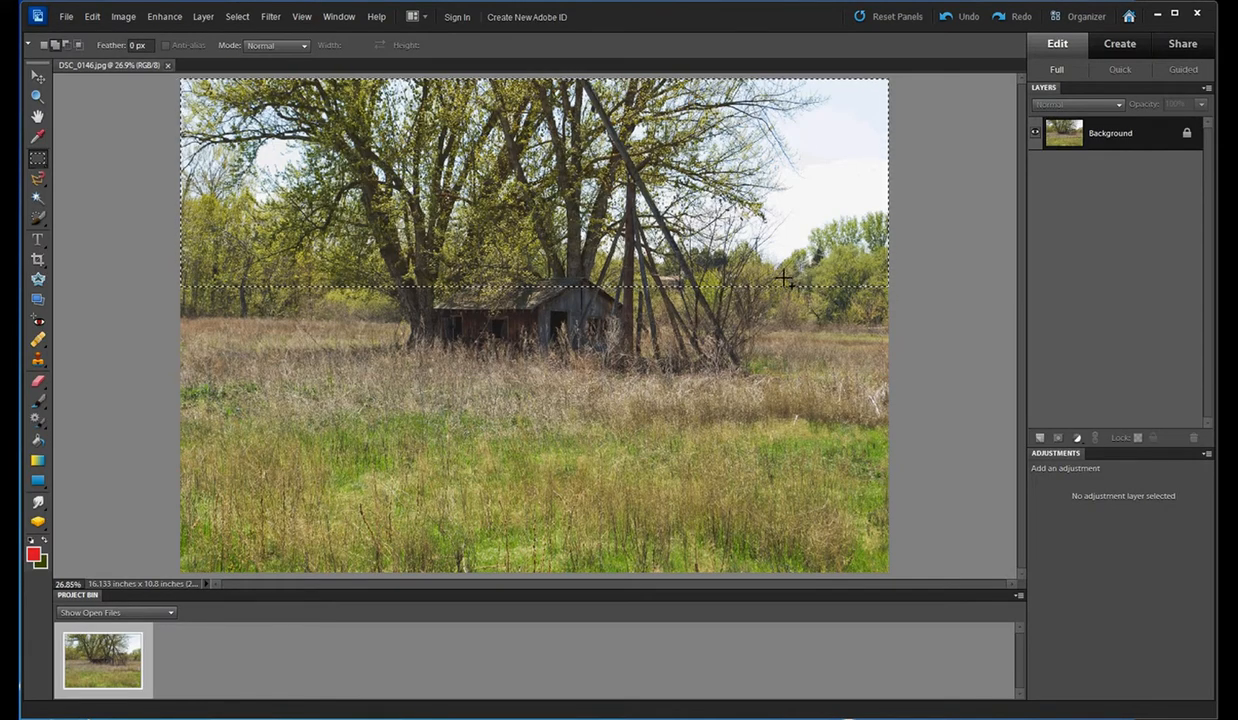
click(1081, 441)
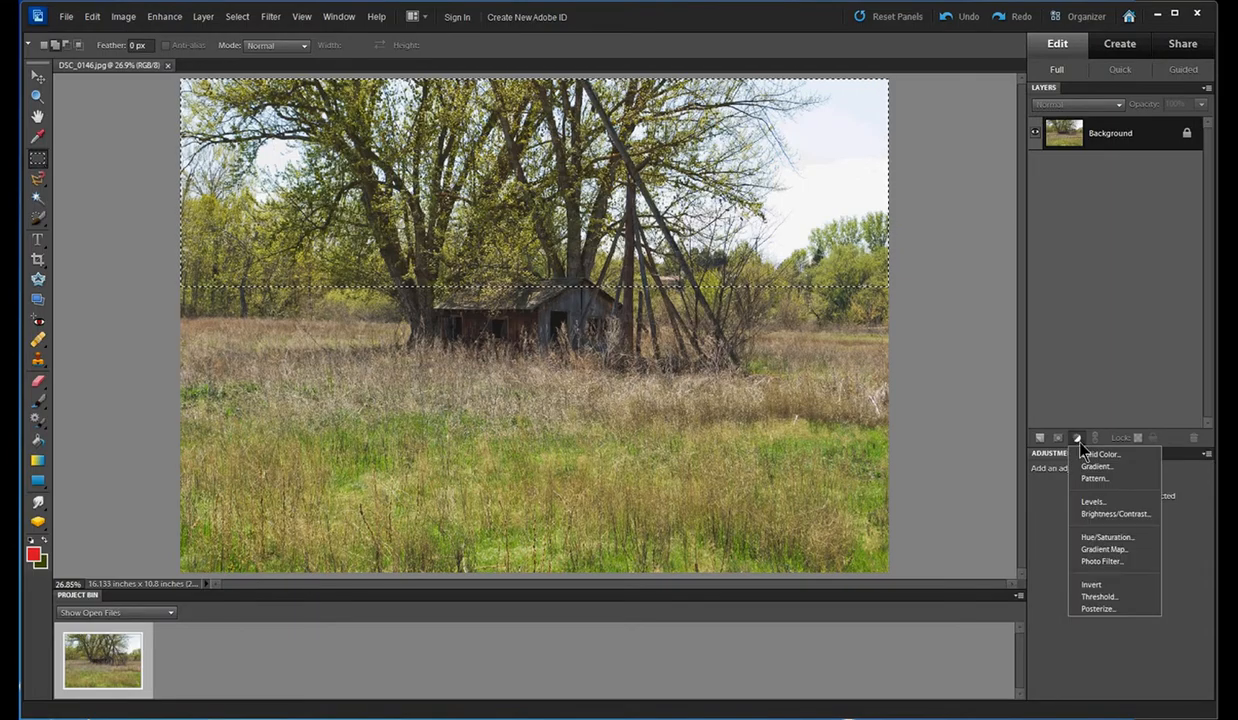
click(1095, 479)
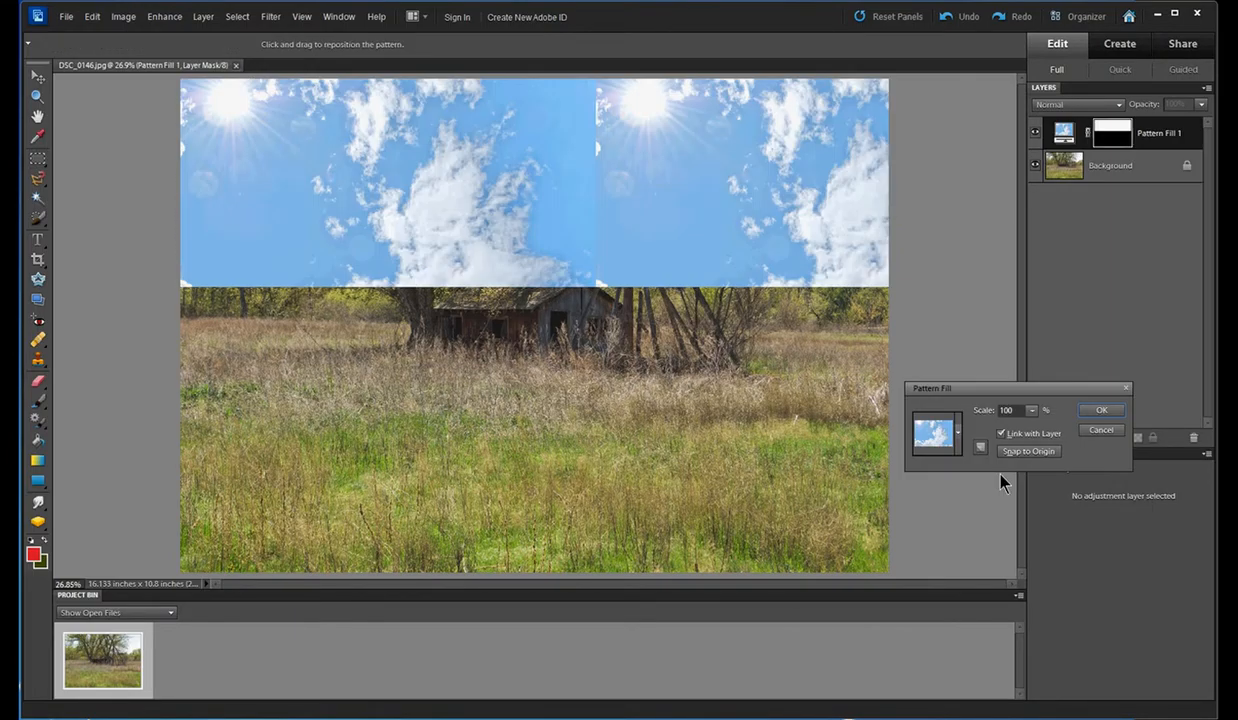
- Load the Nature Patterns set for the pattern fill without saving the current patterns
click(958, 434)
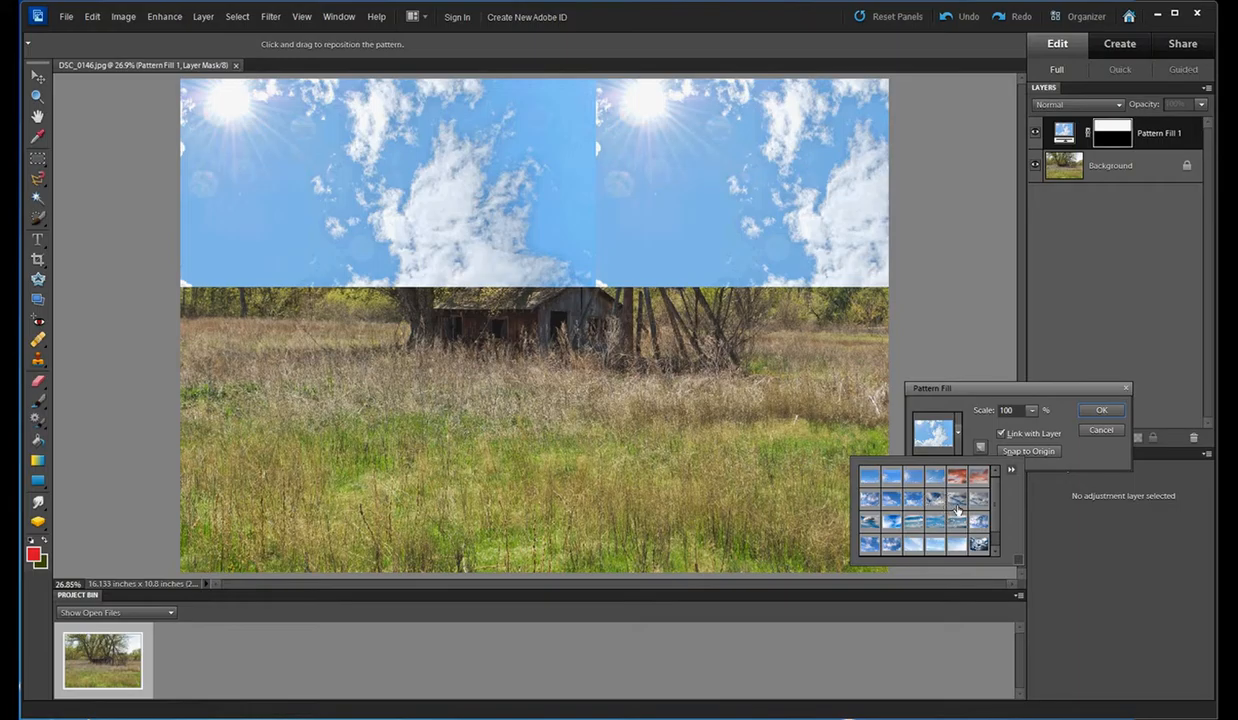
click(1011, 470)
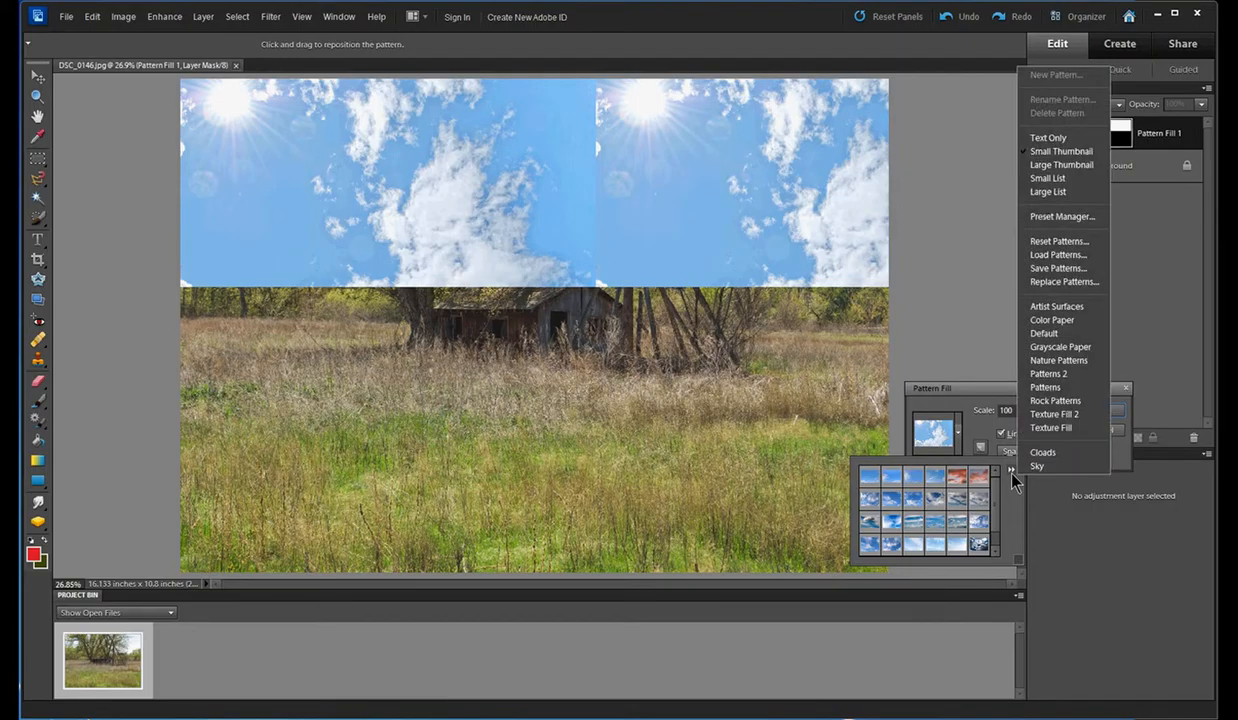
click(1052, 364)
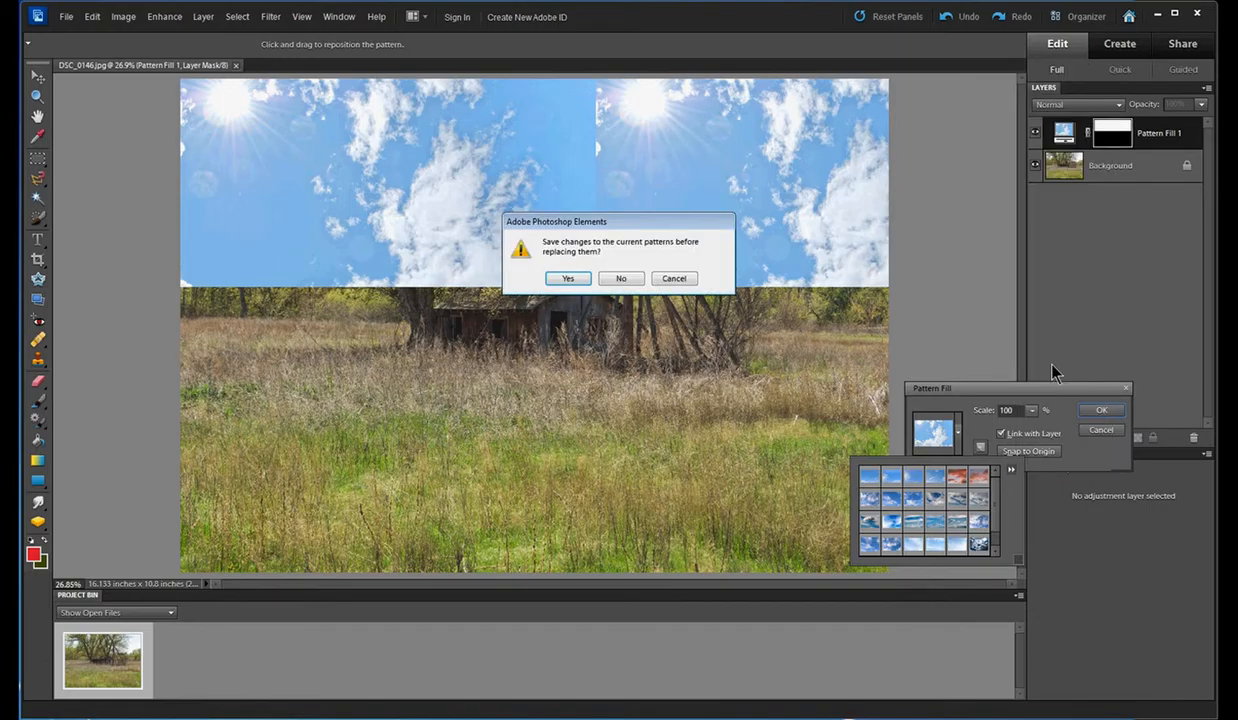
click(621, 281)
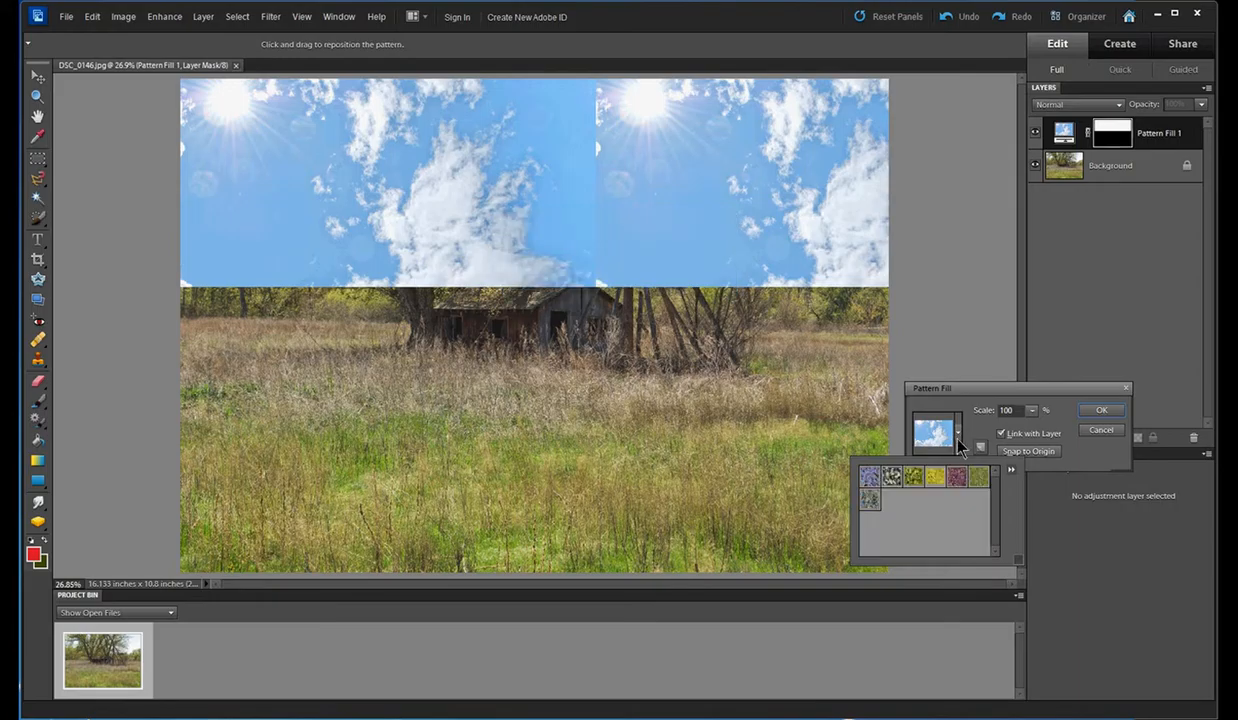
- Load the Sky pattern set, compare its two patterns in the fill, and settle on New 3.jpg
click(1011, 470)
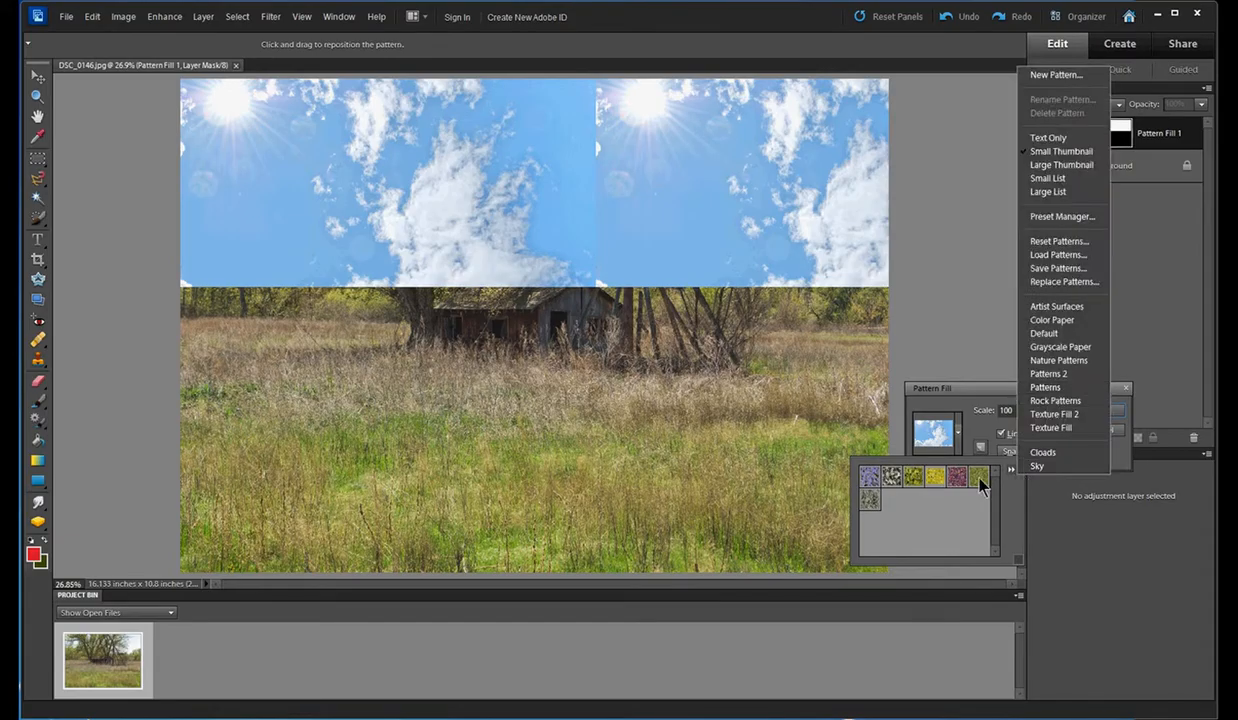
click(1040, 467)
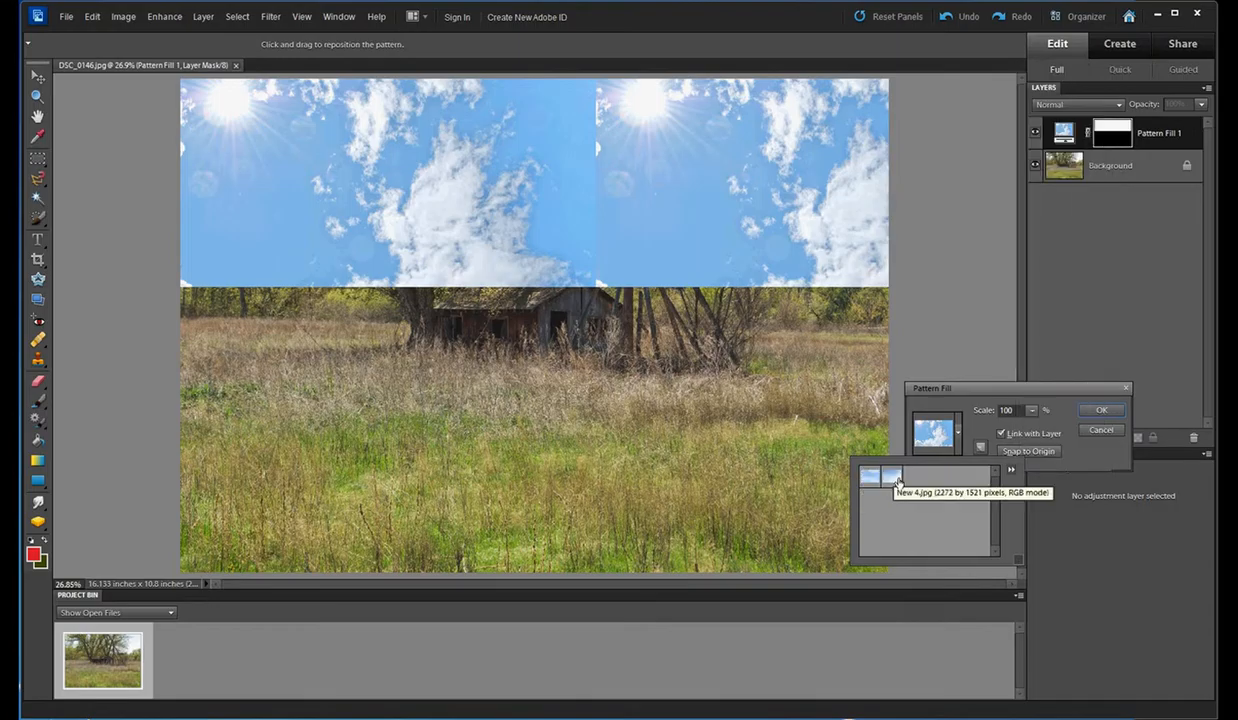
click(894, 479)
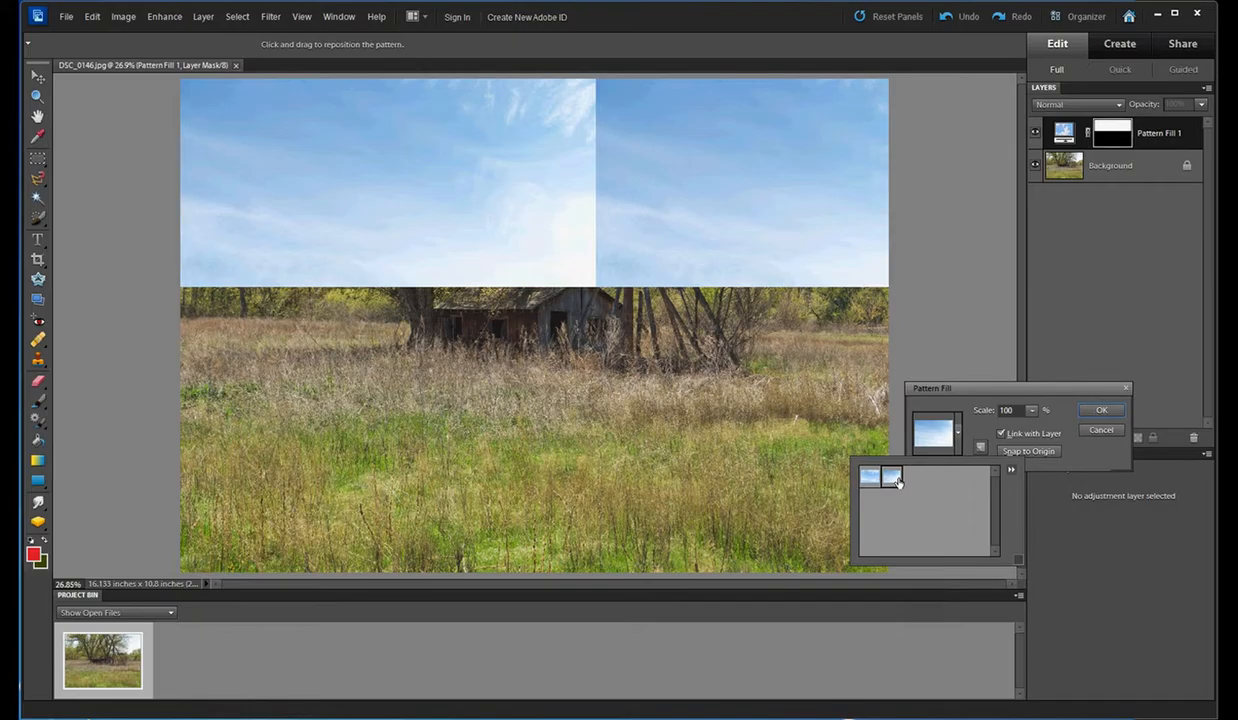
click(873, 481)
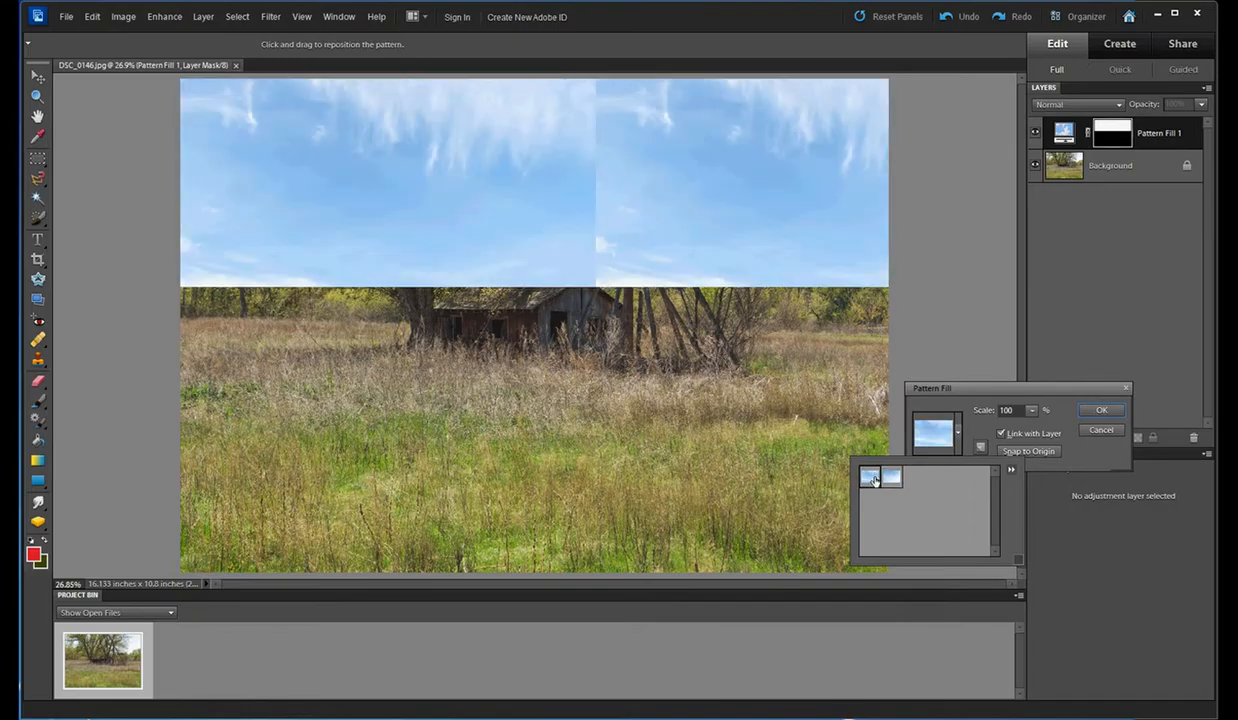
click(891, 479)
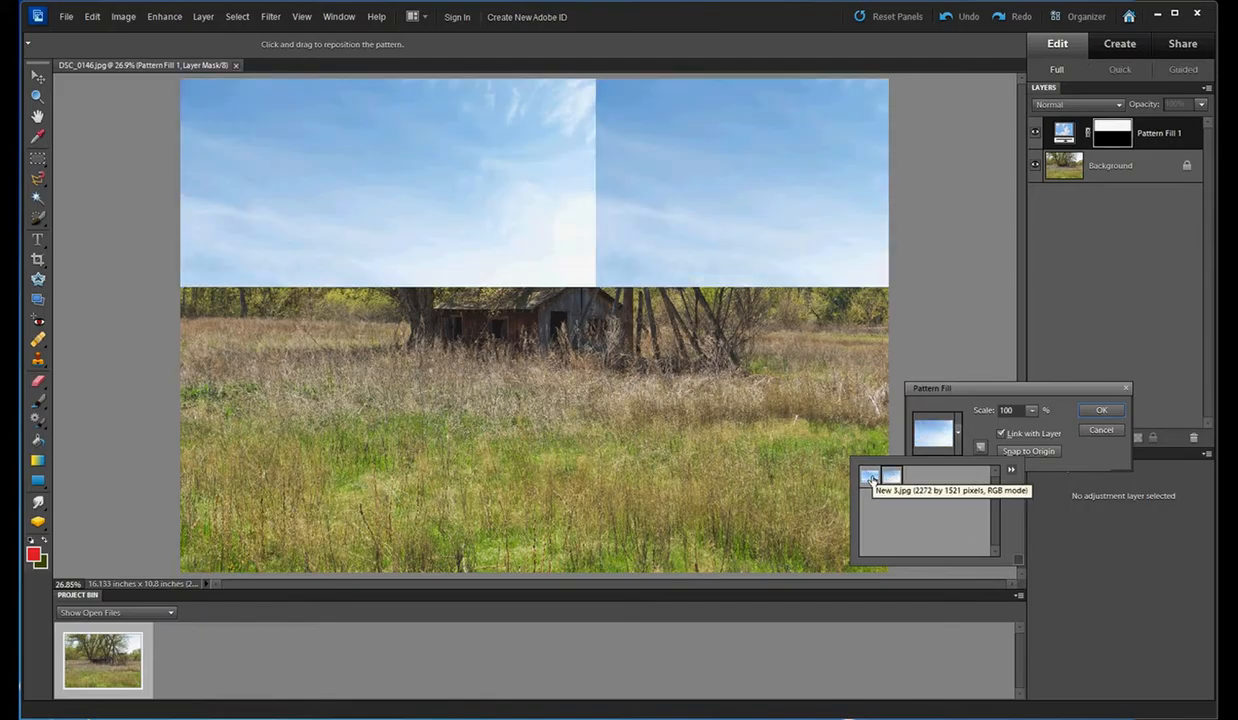
click(871, 481)
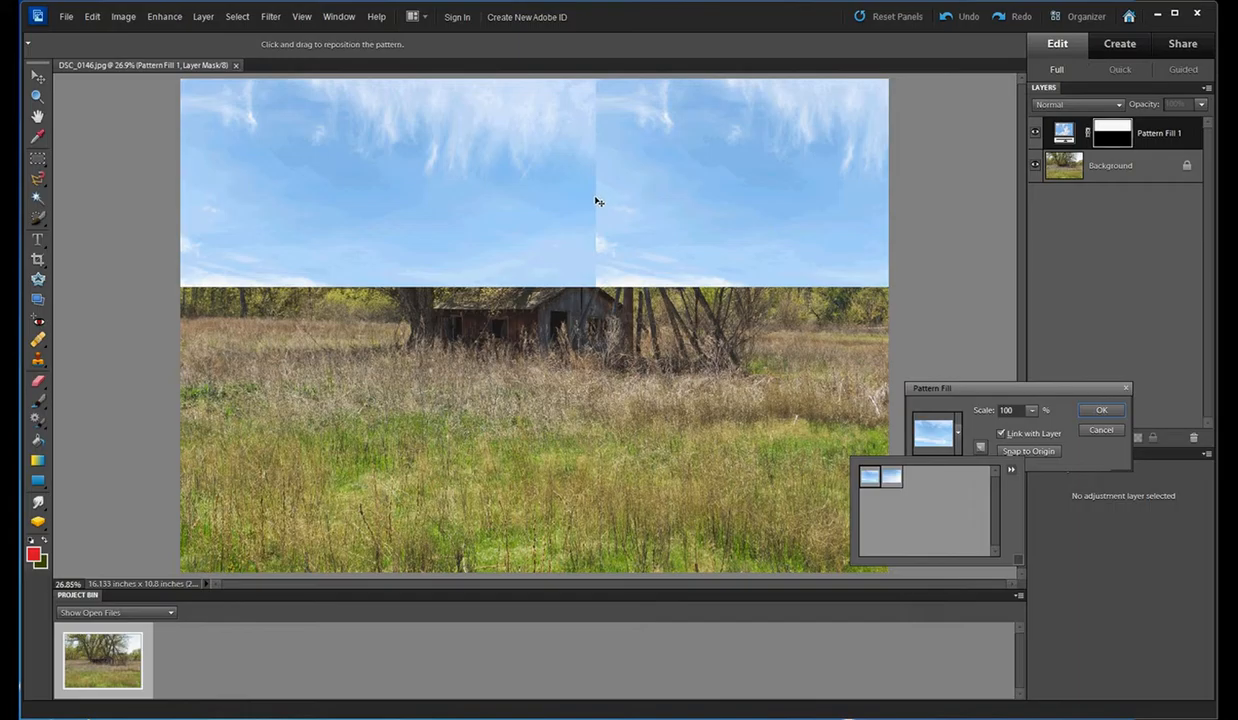
- Scale the sky pattern to 296% and reposition its clouds within the filled area
click(1031, 410)
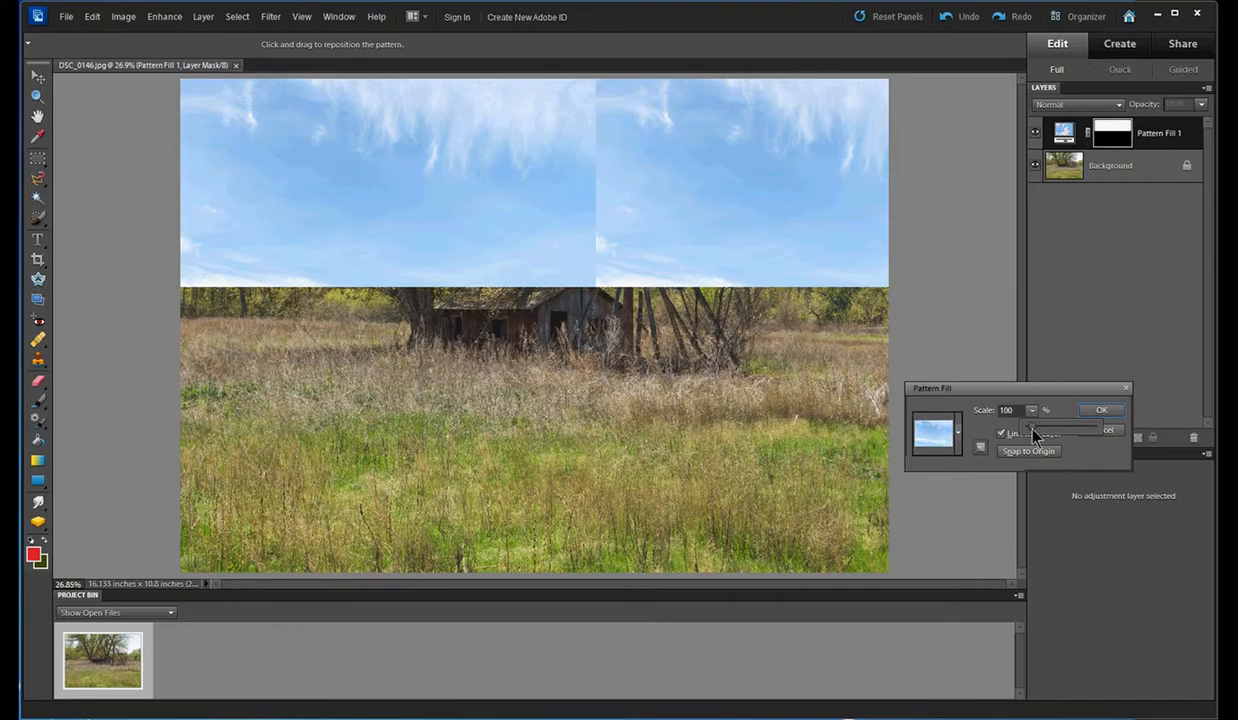
drag(1034, 432, 1049, 434)
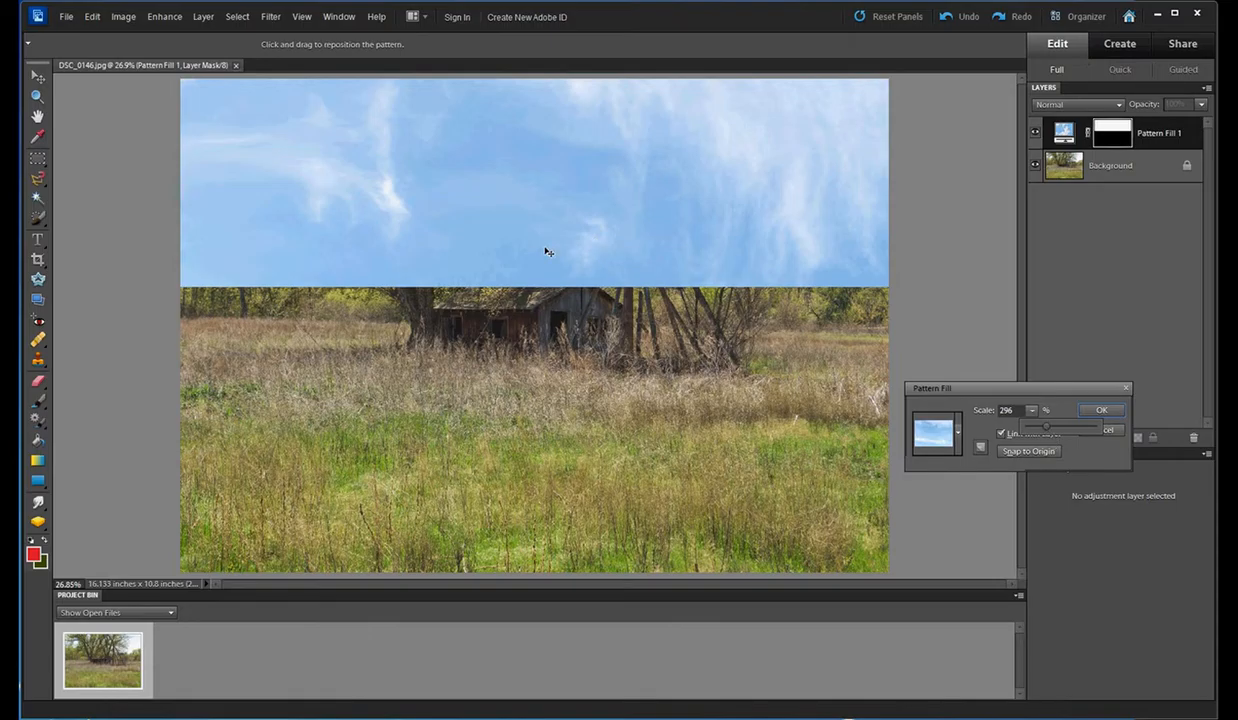
drag(544, 248, 765, 185)
drag(551, 228, 523, 223)
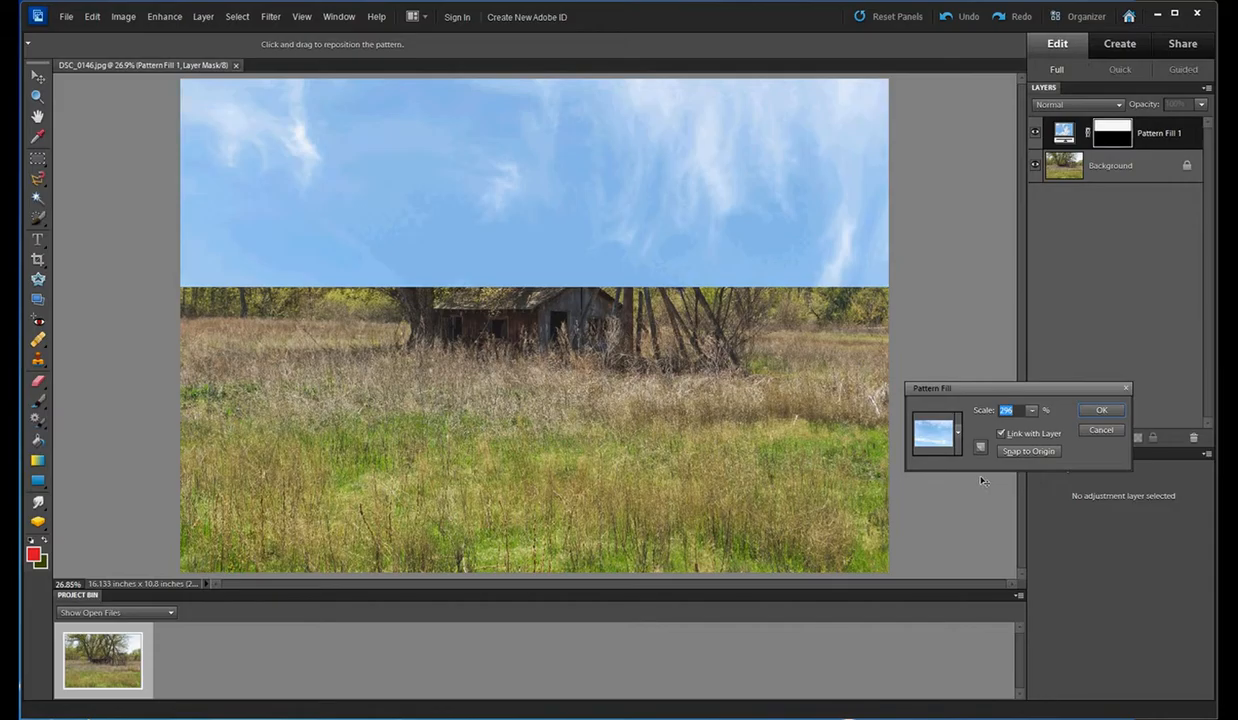
click(1100, 412)
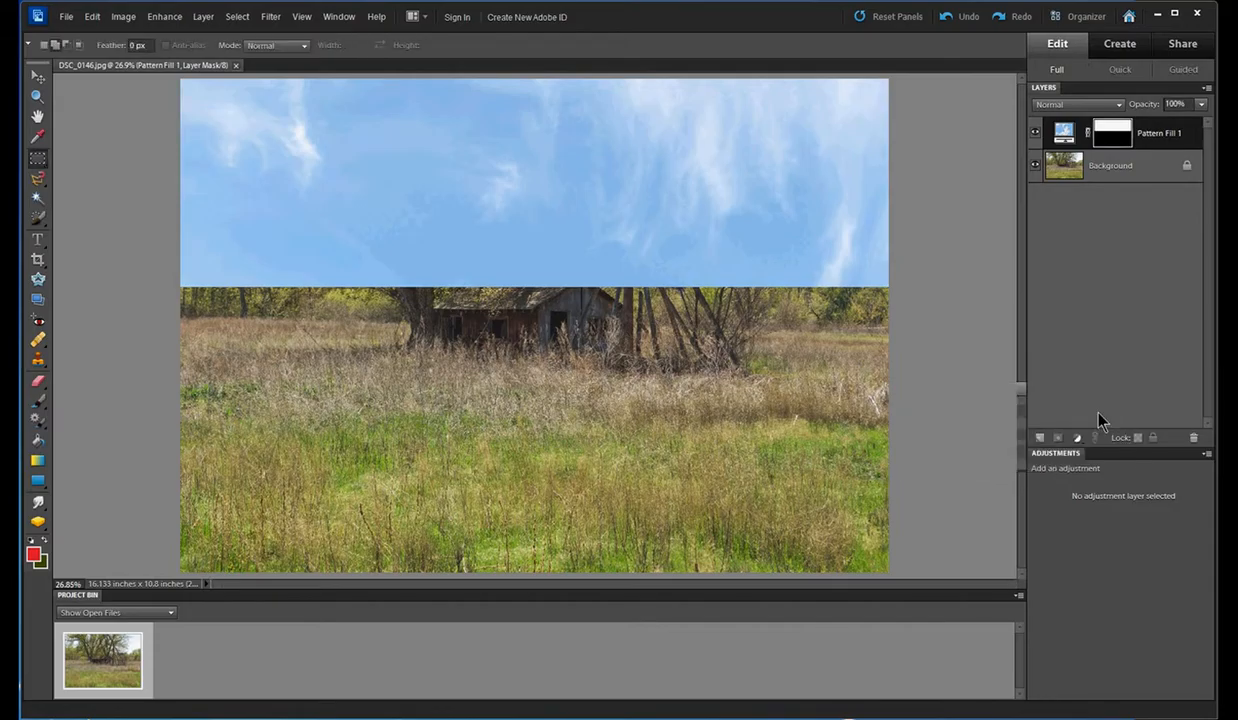
- Set the Pattern Fill 1 layer's blending mode to Darker Color
click(1119, 106)
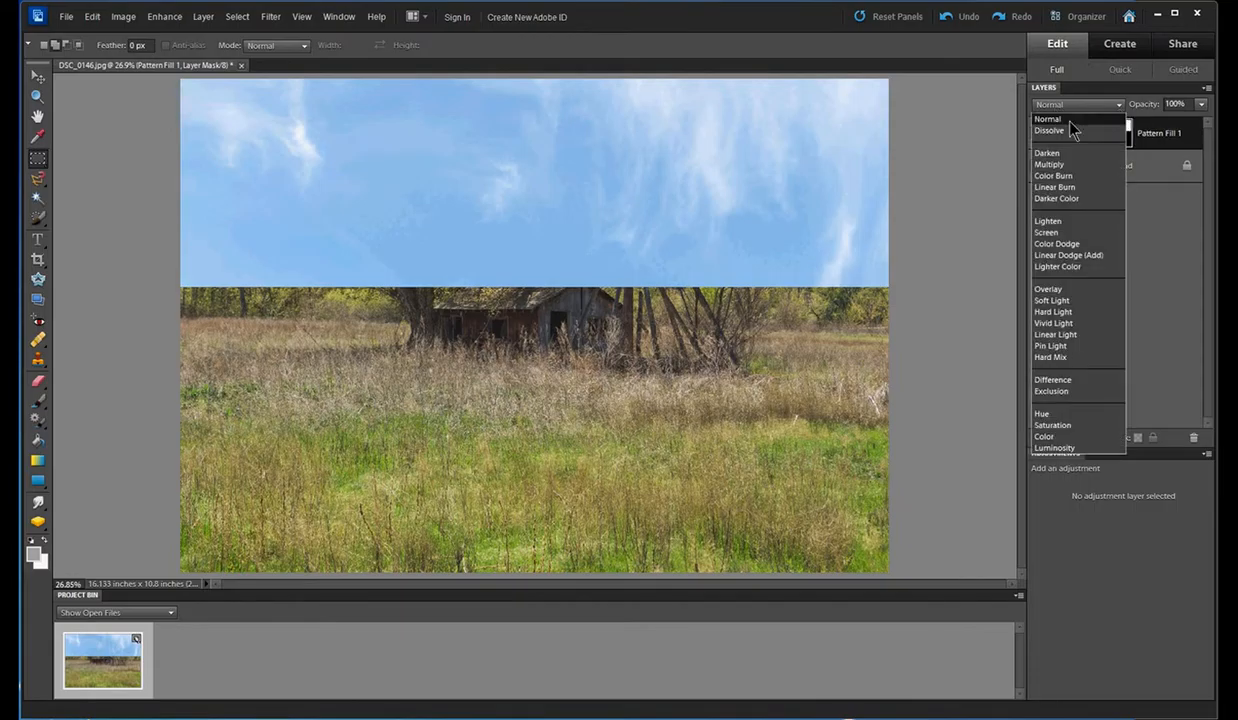
click(1060, 199)
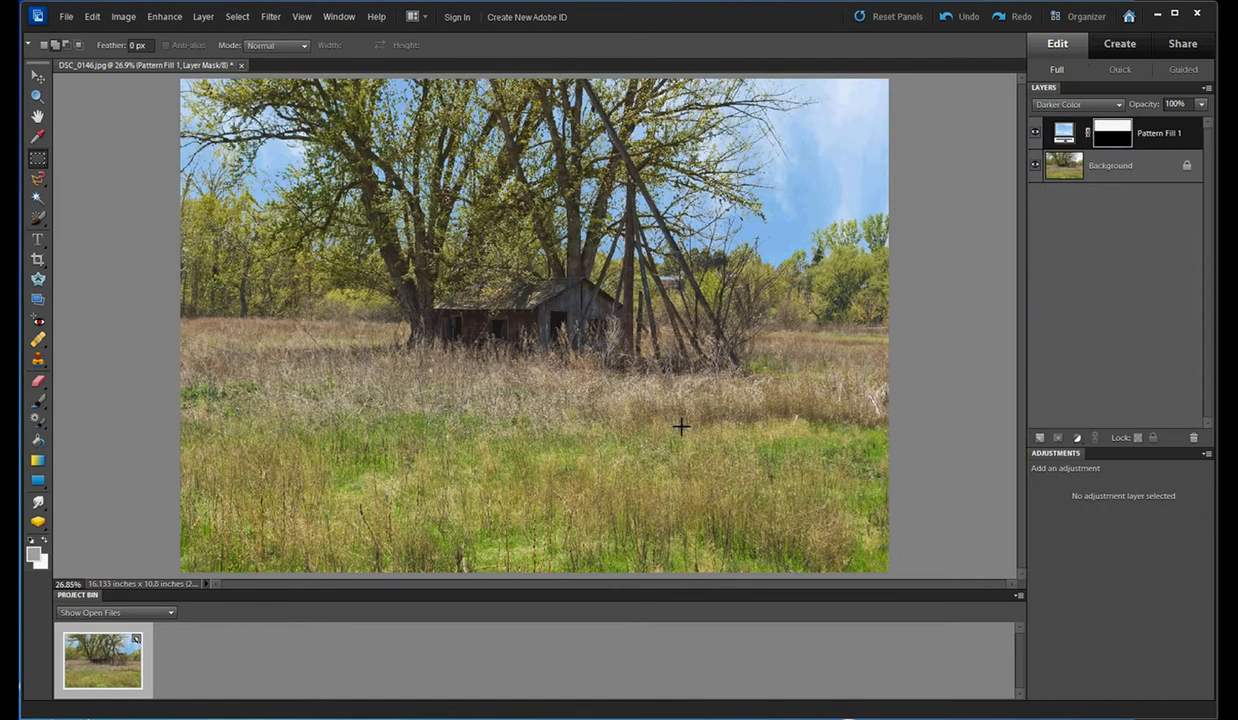
- Set up the Gradient tool with the foreground-to-transparent gradient from the Default set, in linear style
click(38, 463)
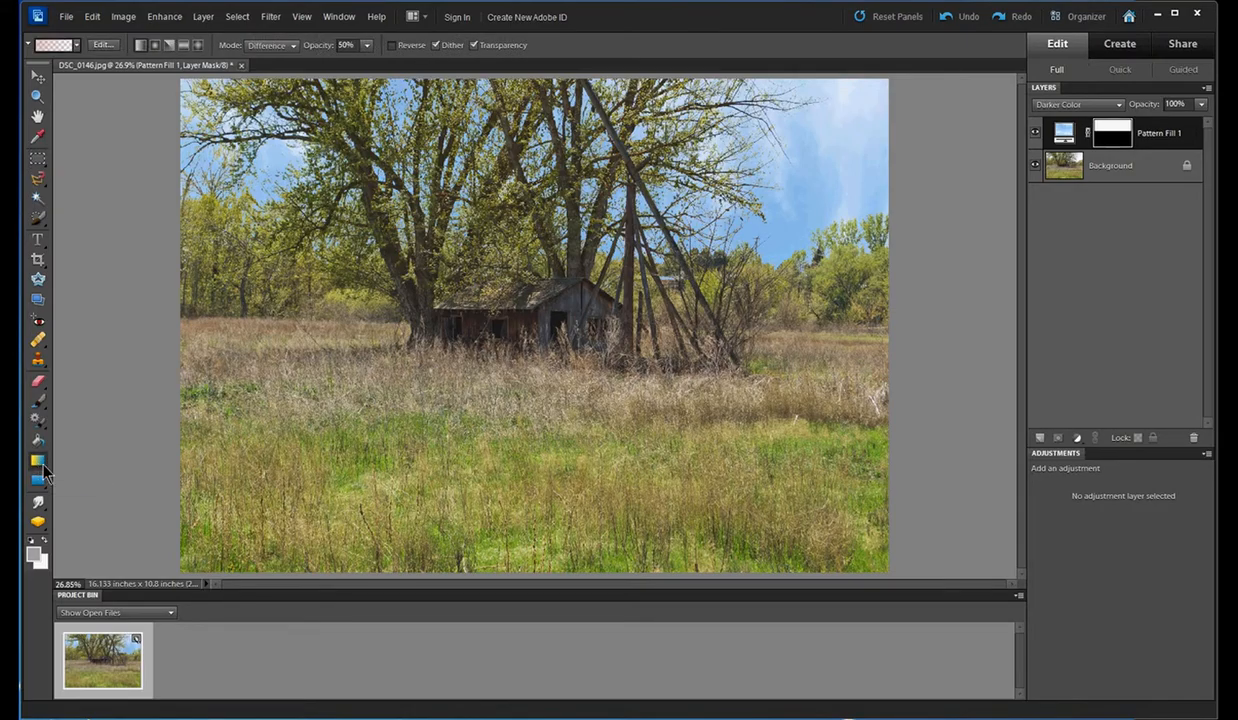
click(77, 46)
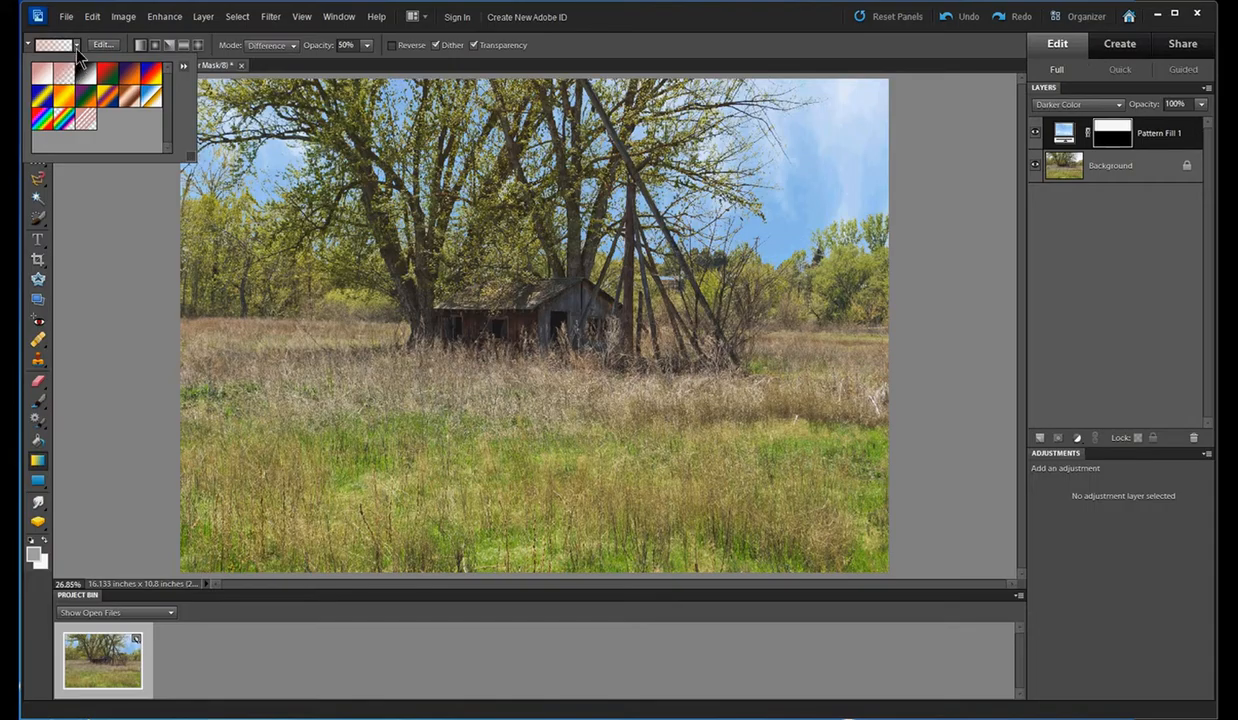
click(184, 67)
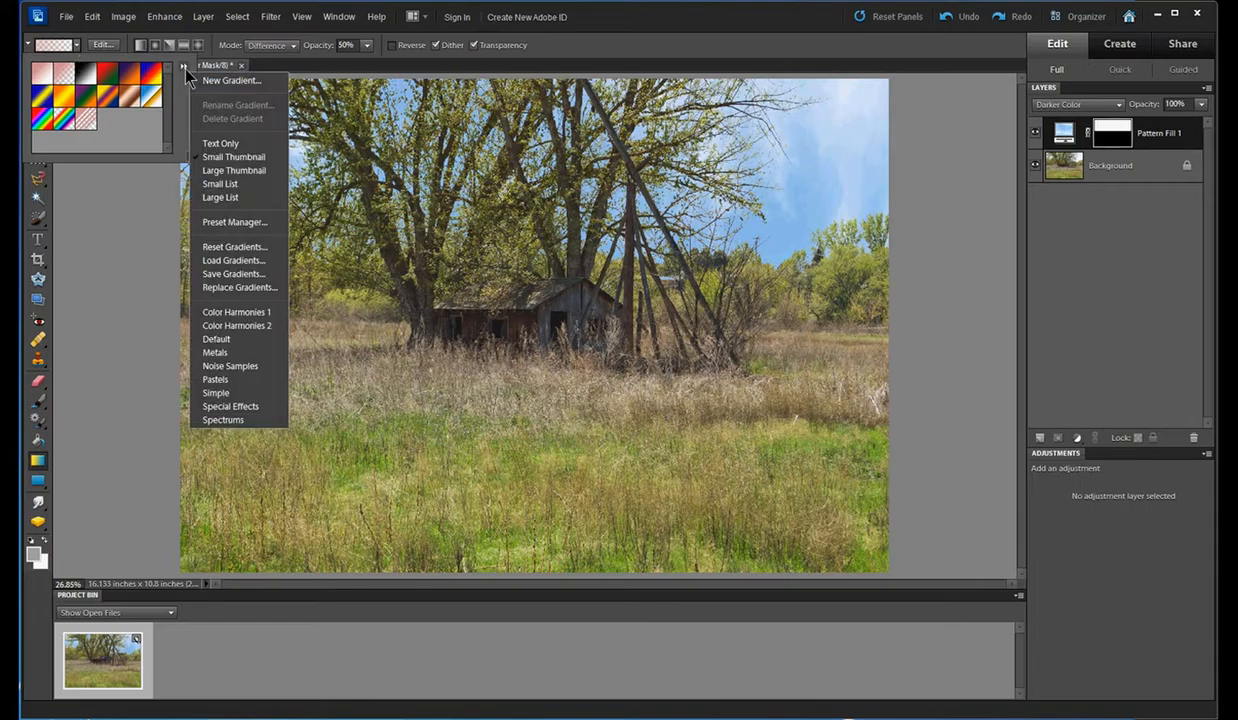
click(225, 344)
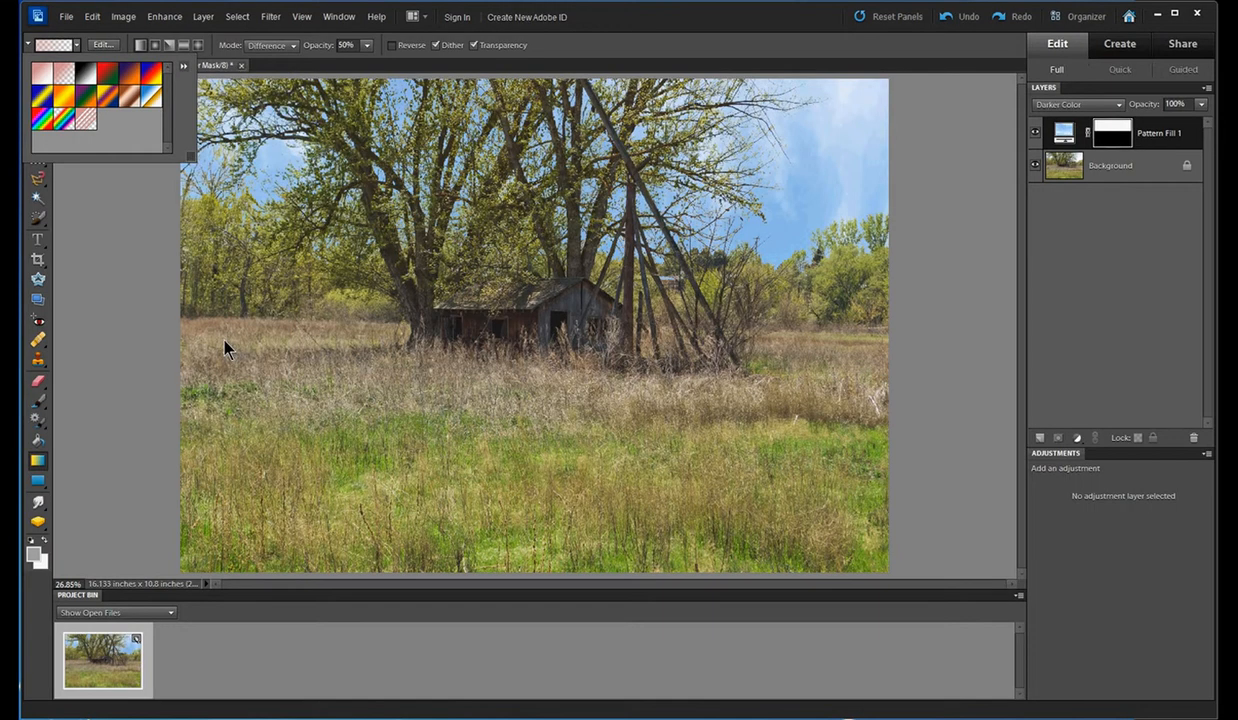
click(66, 75)
click(141, 47)
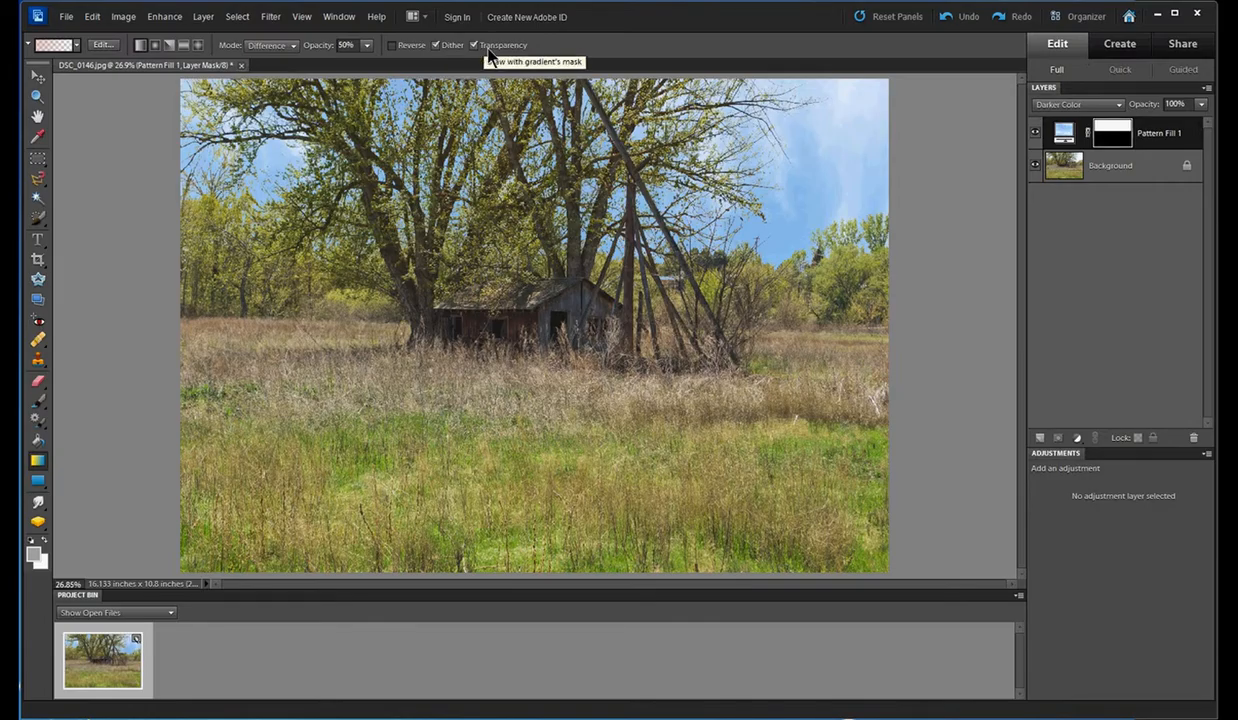
- Reselect the sky area, fade its layer mask with two upward gradients from the treeline, and clear the selection
click(238, 18)
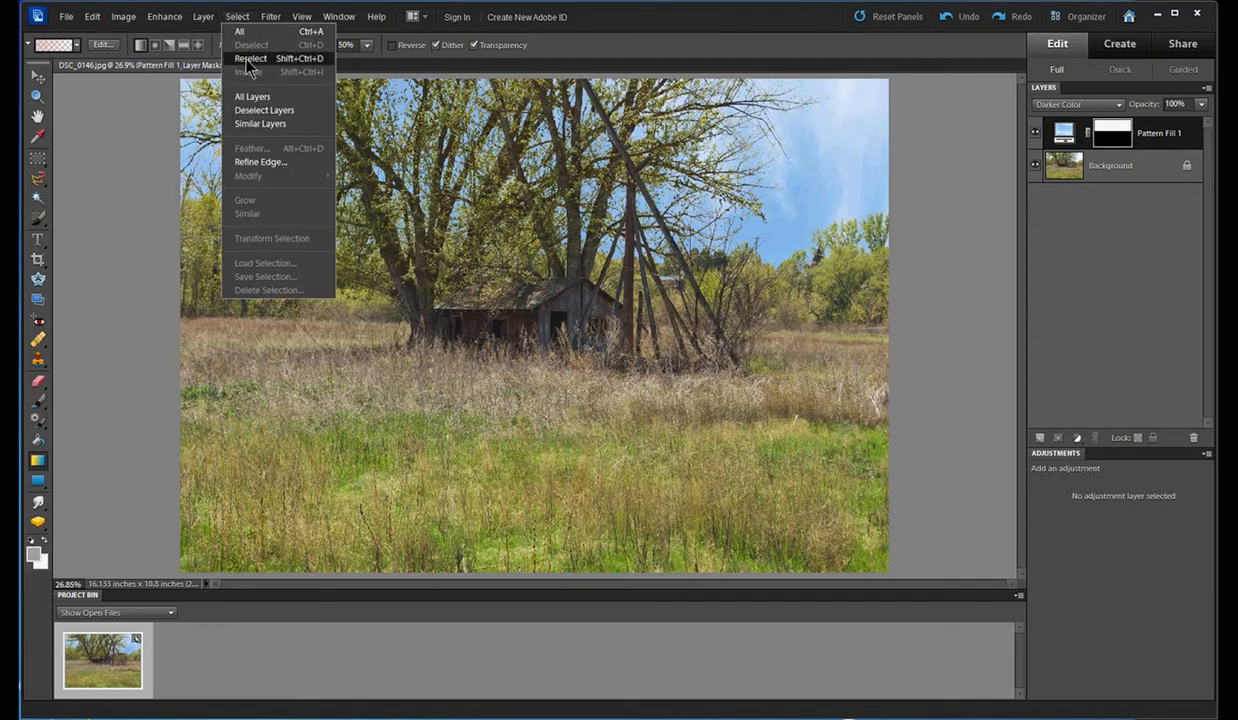
click(247, 60)
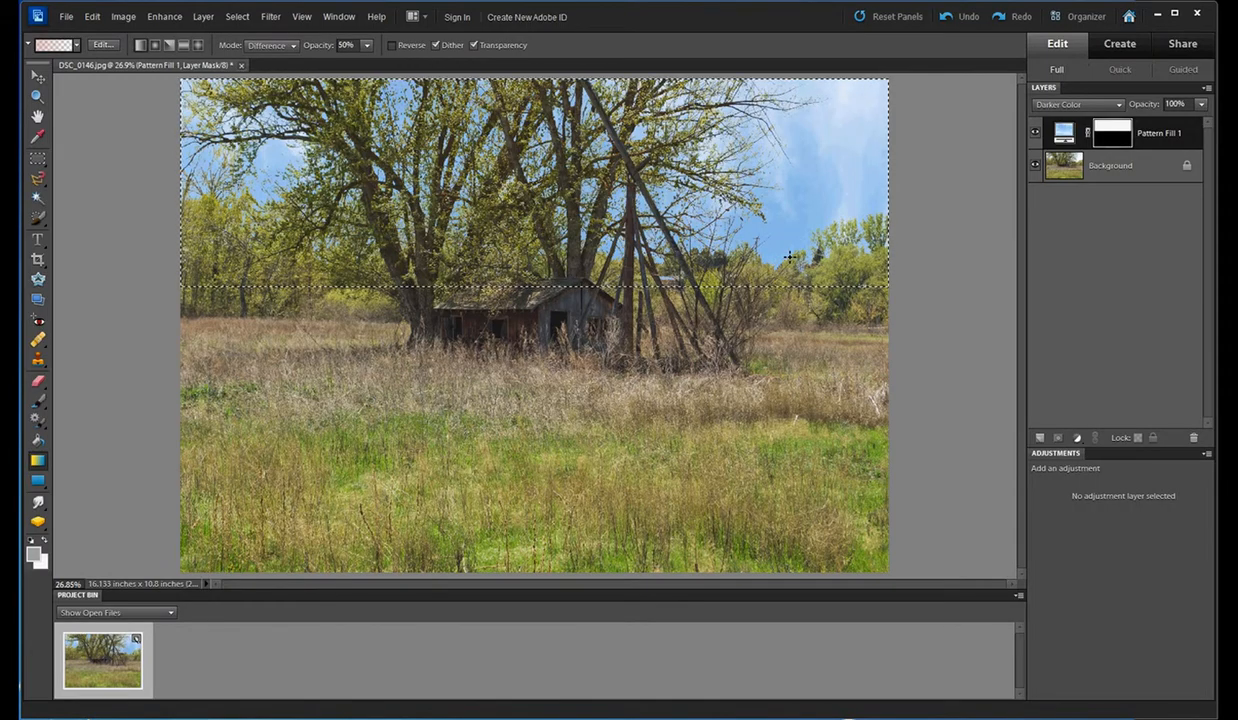
drag(789, 255, 790, 111)
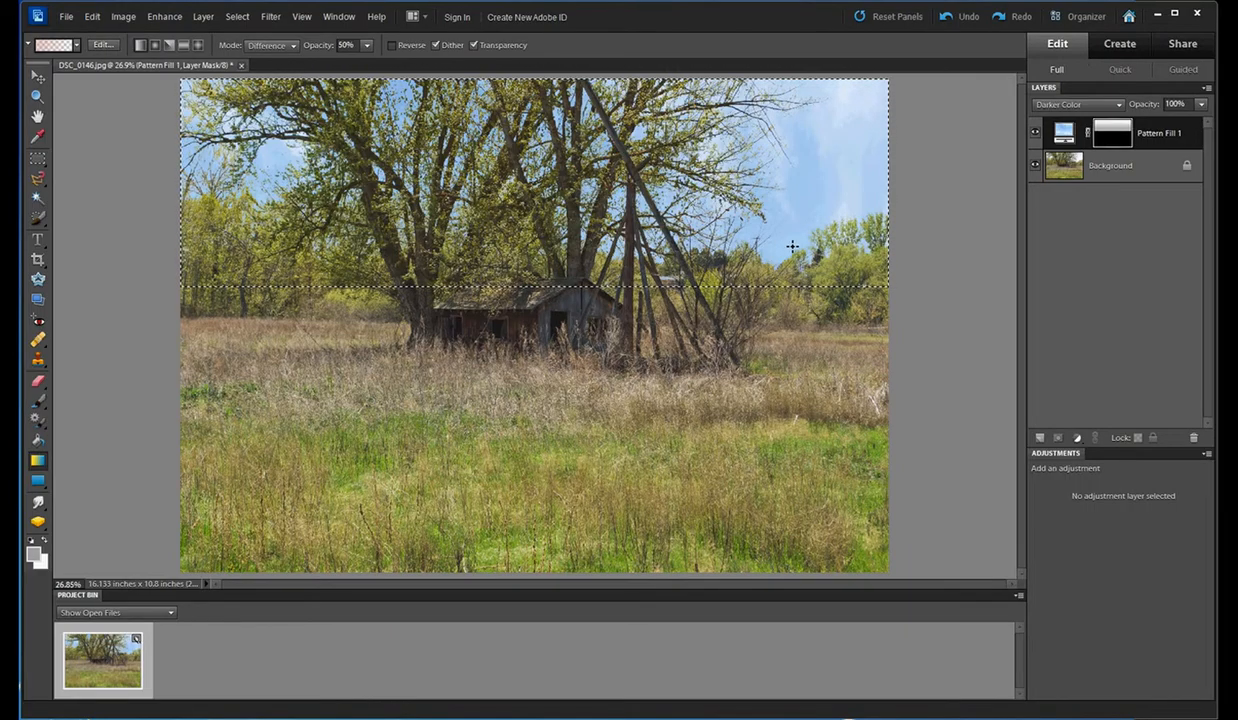
drag(797, 238, 793, 111)
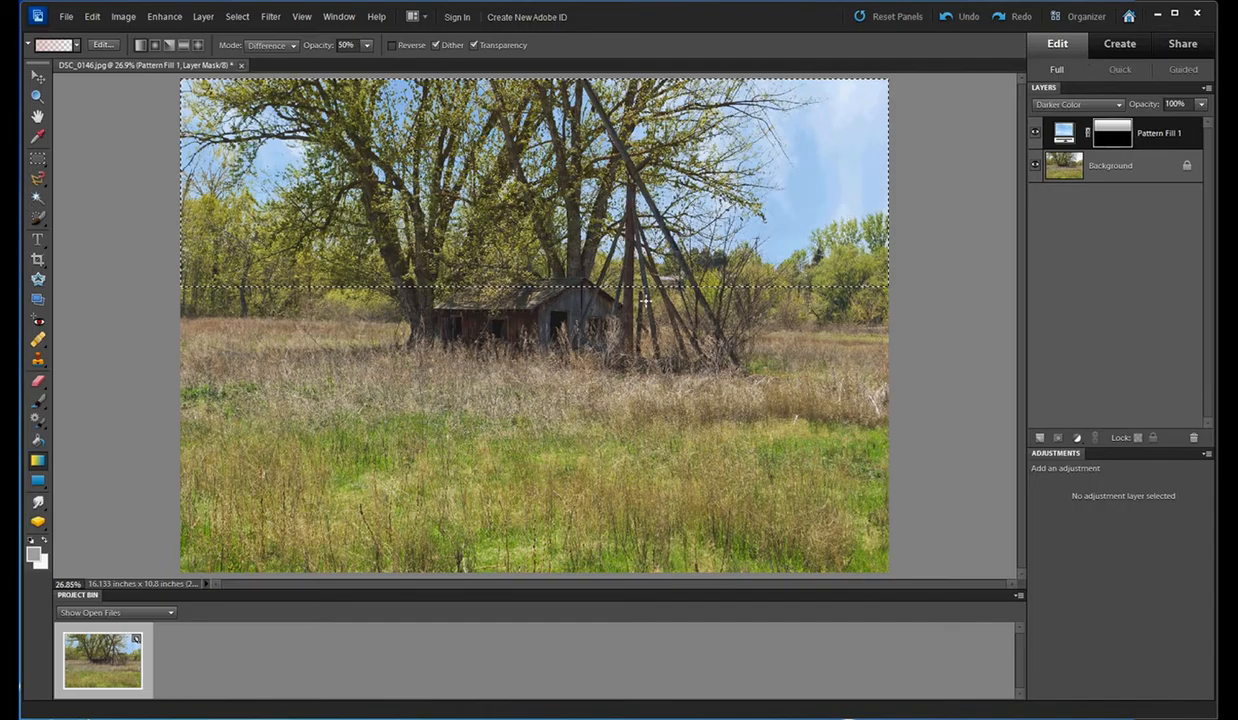
click(237, 16)
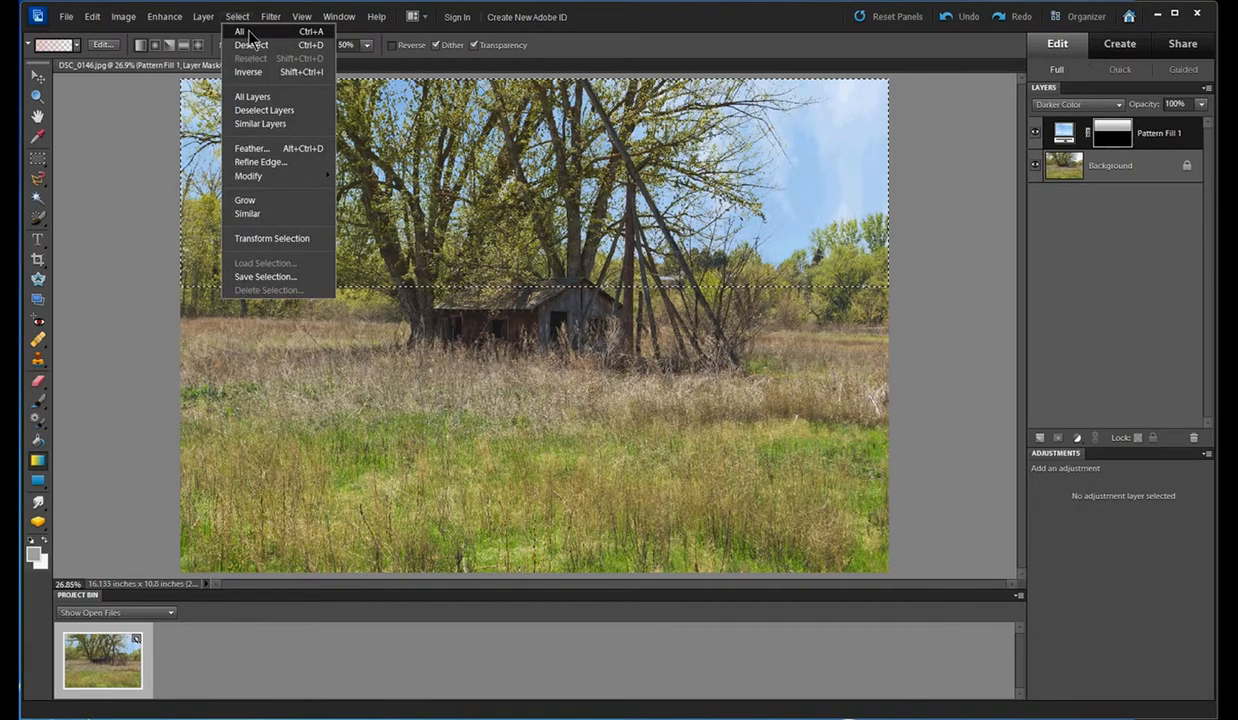
click(250, 44)
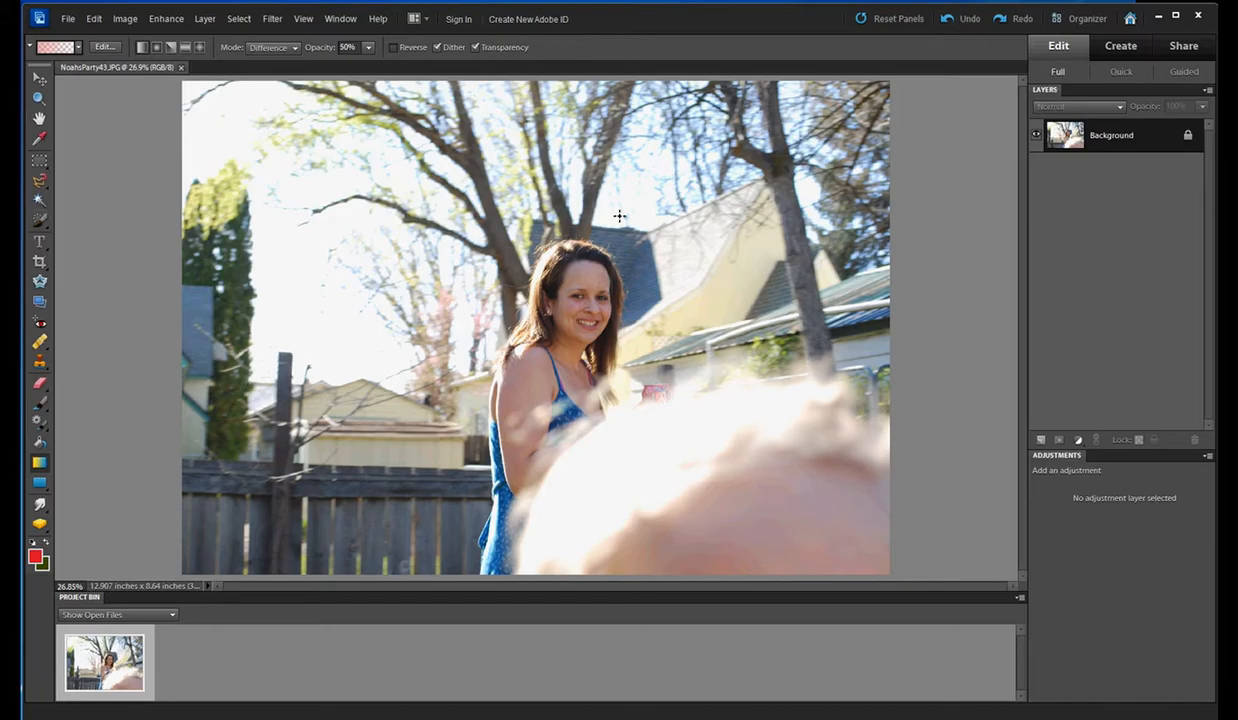
- Select the sky, including gaps between branches, using the Magic Wand at tolerance 40 with Contiguous off and adding to the selection
click(40, 203)
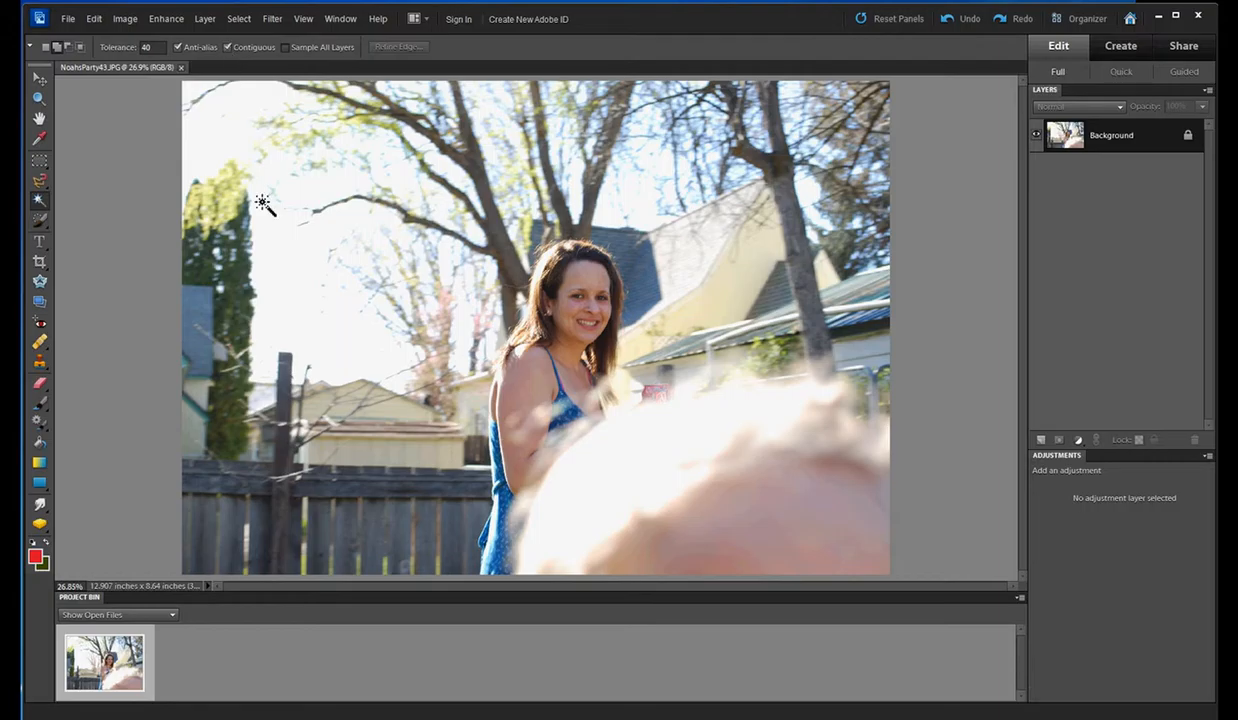
click(300, 270)
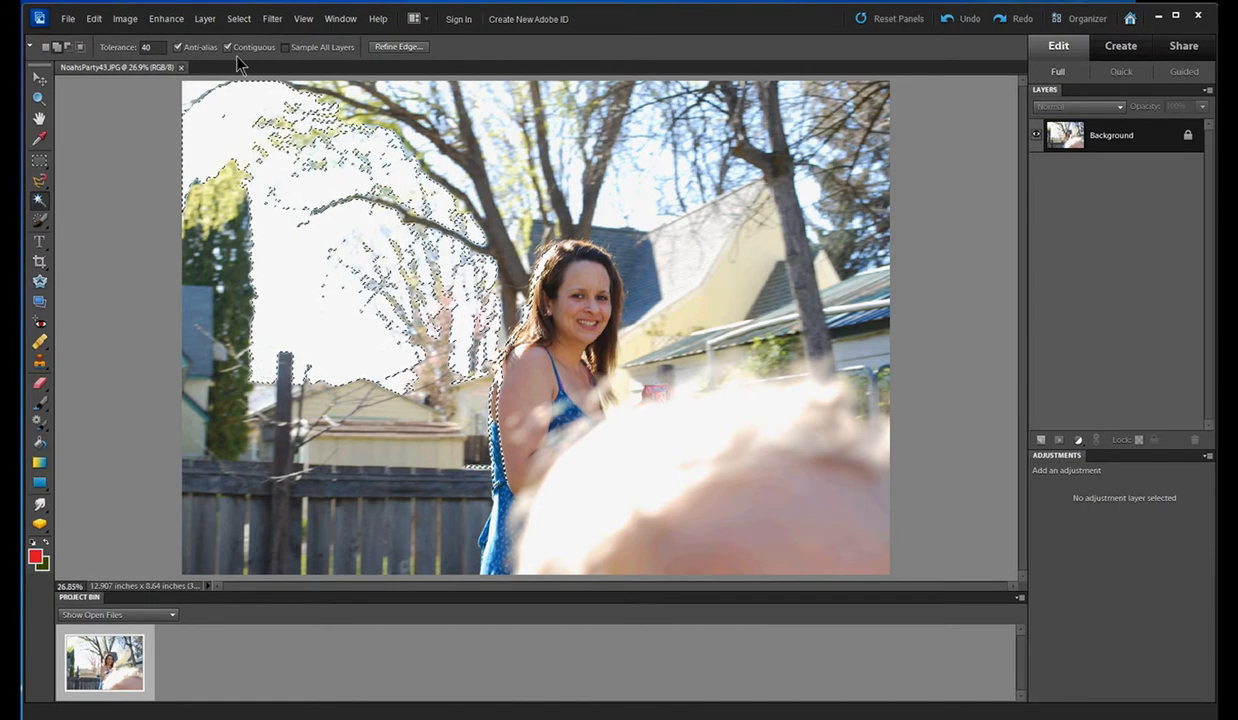
key(ctrl+d)
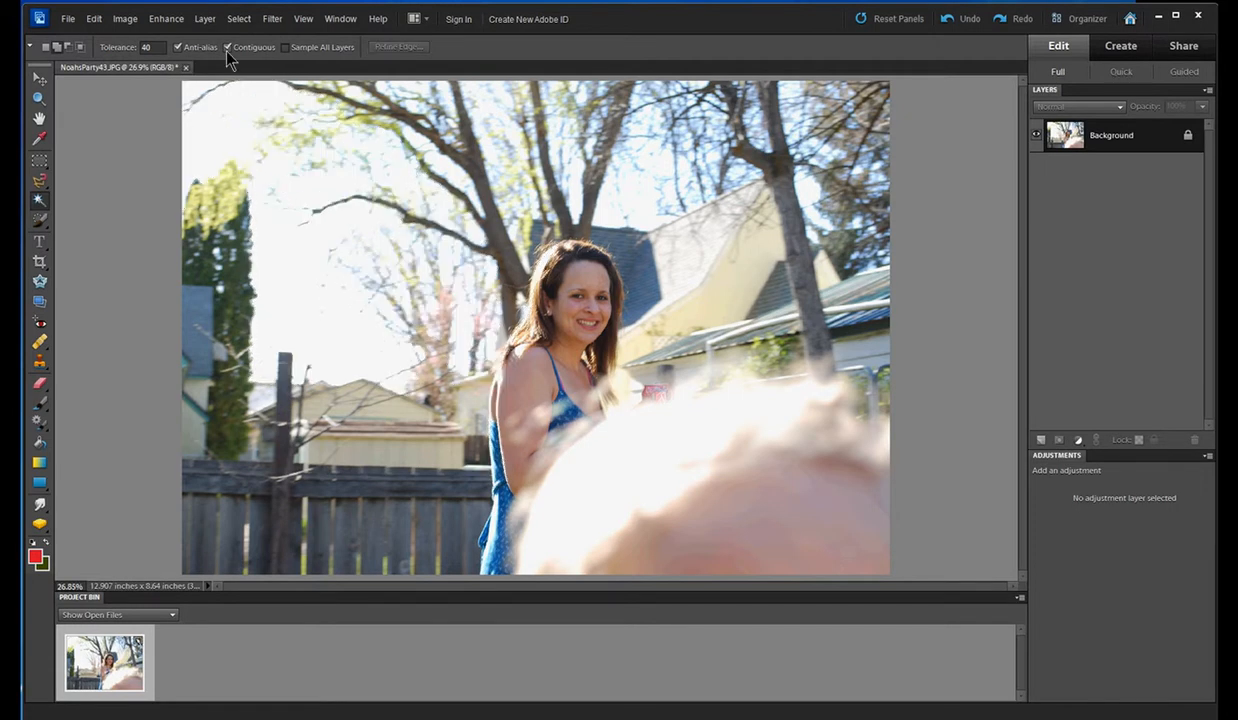
click(227, 48)
click(57, 52)
click(301, 268)
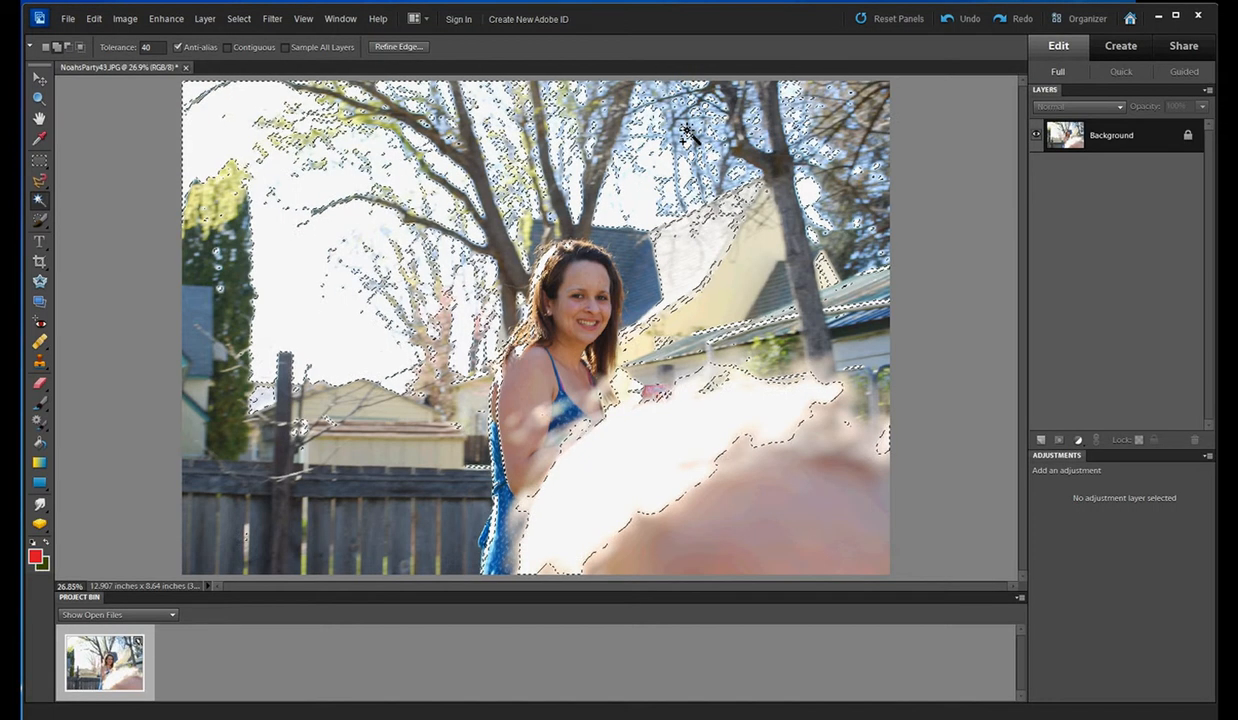
click(689, 133)
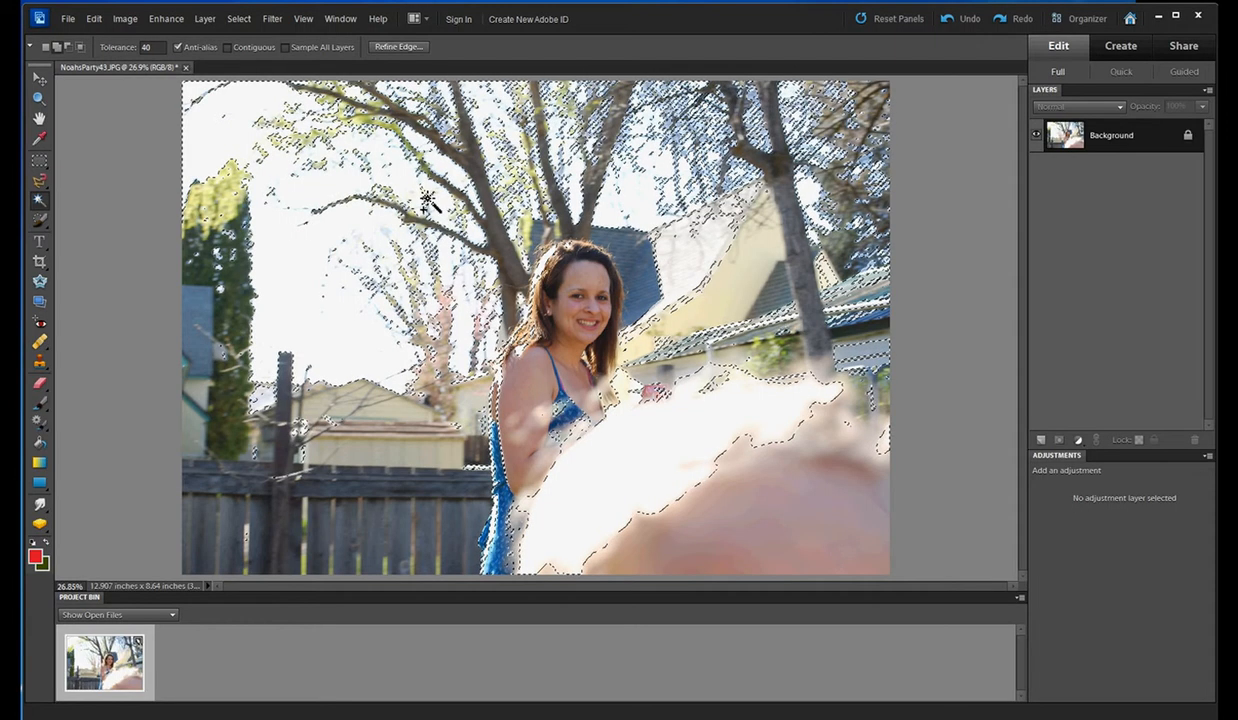
click(404, 226)
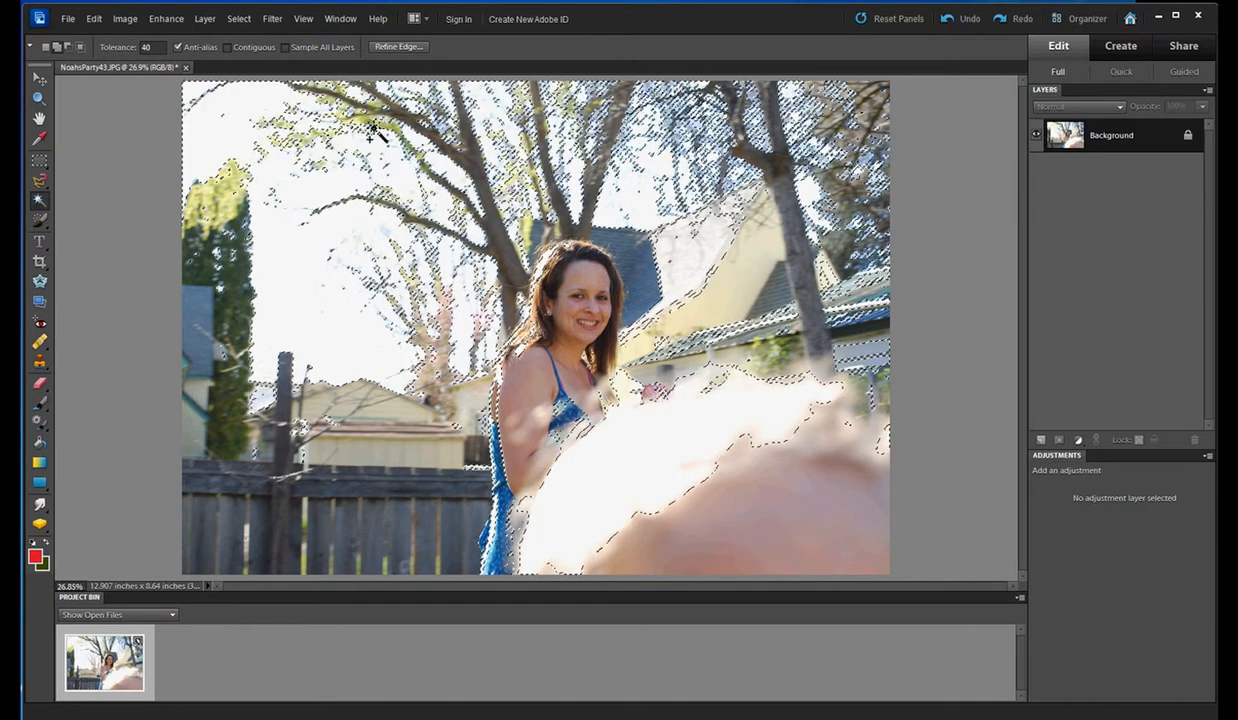
click(325, 145)
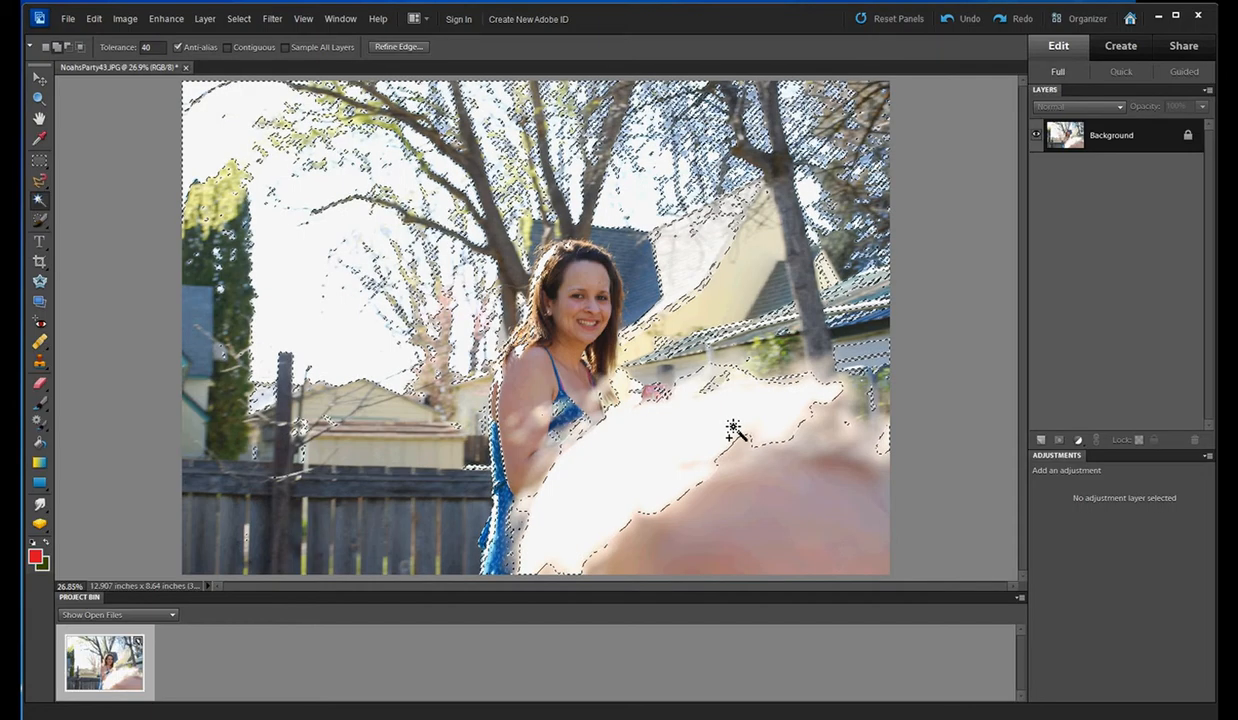
- Subtract the blurred foreground head and the house roof from the selection with the Selection Brush at 500 px
click(40, 226)
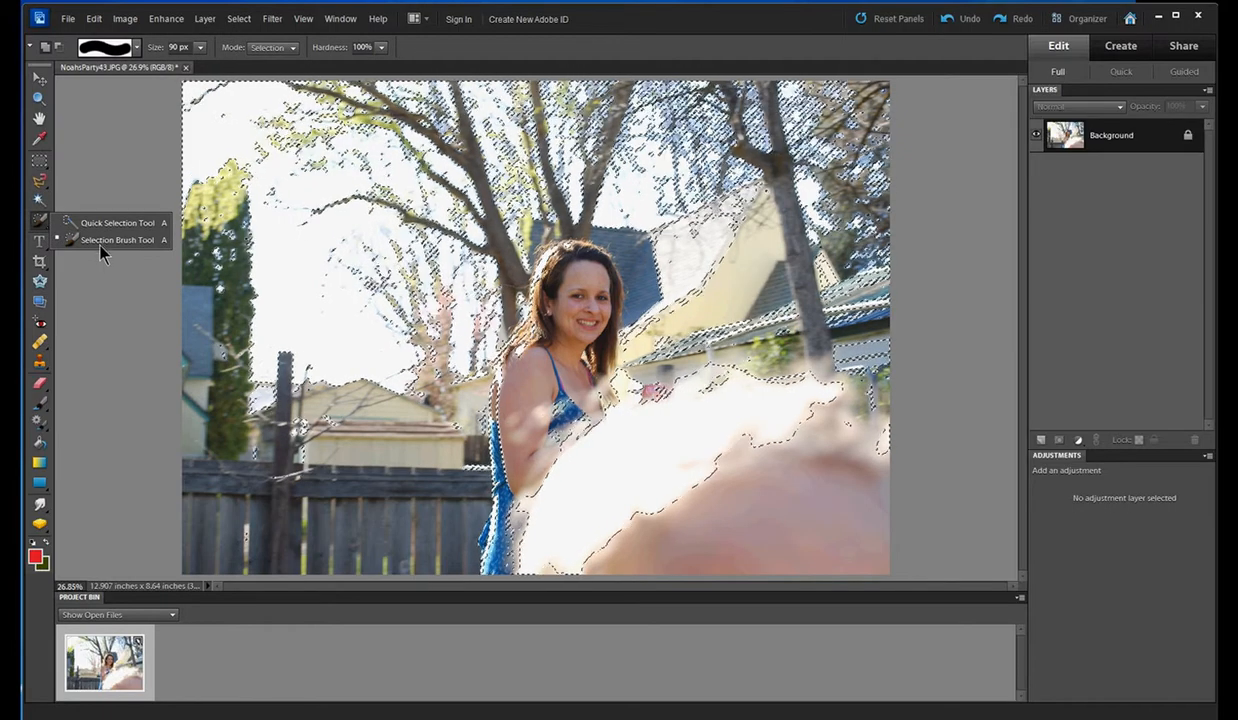
click(99, 243)
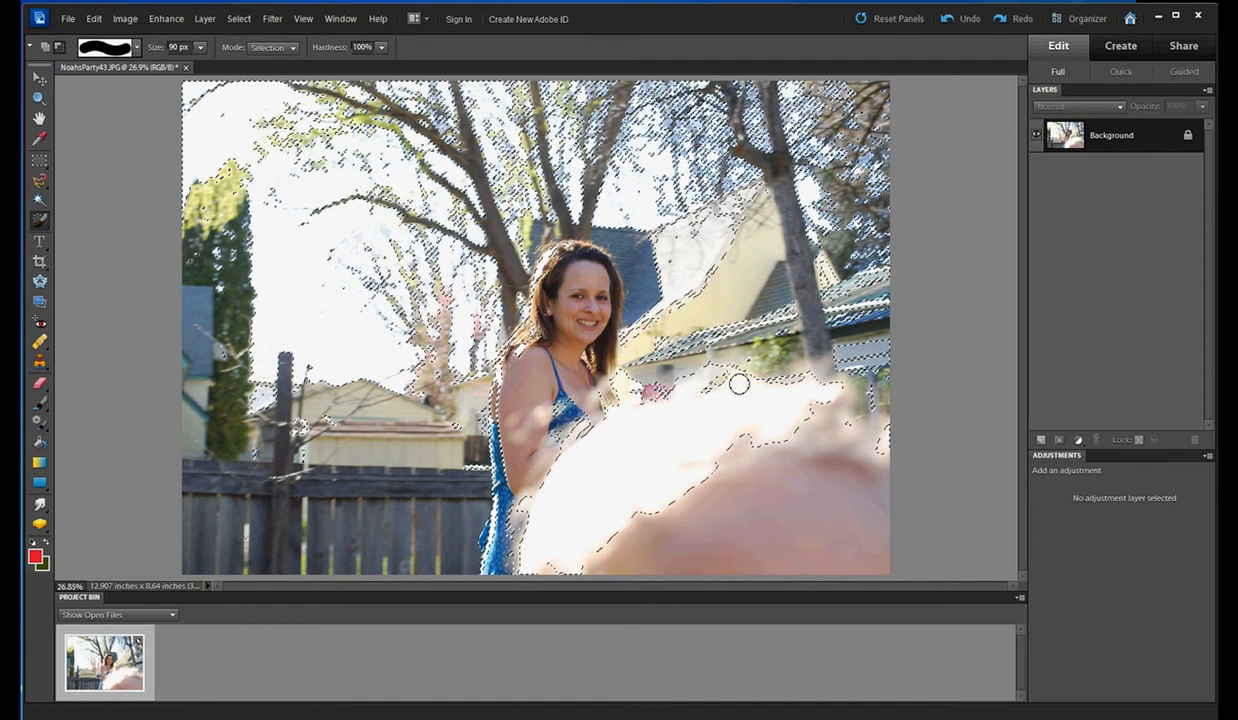
key(])
key(])
mouse_move(750, 362)
mouse_down()
mouse_move(830, 376)
mouse_move(745, 390)
mouse_move(693, 418)
mouse_move(590, 540)
mouse_move(510, 530)
mouse_move(462, 460)
mouse_move(483, 448)
mouse_move(692, 506)
mouse_up()
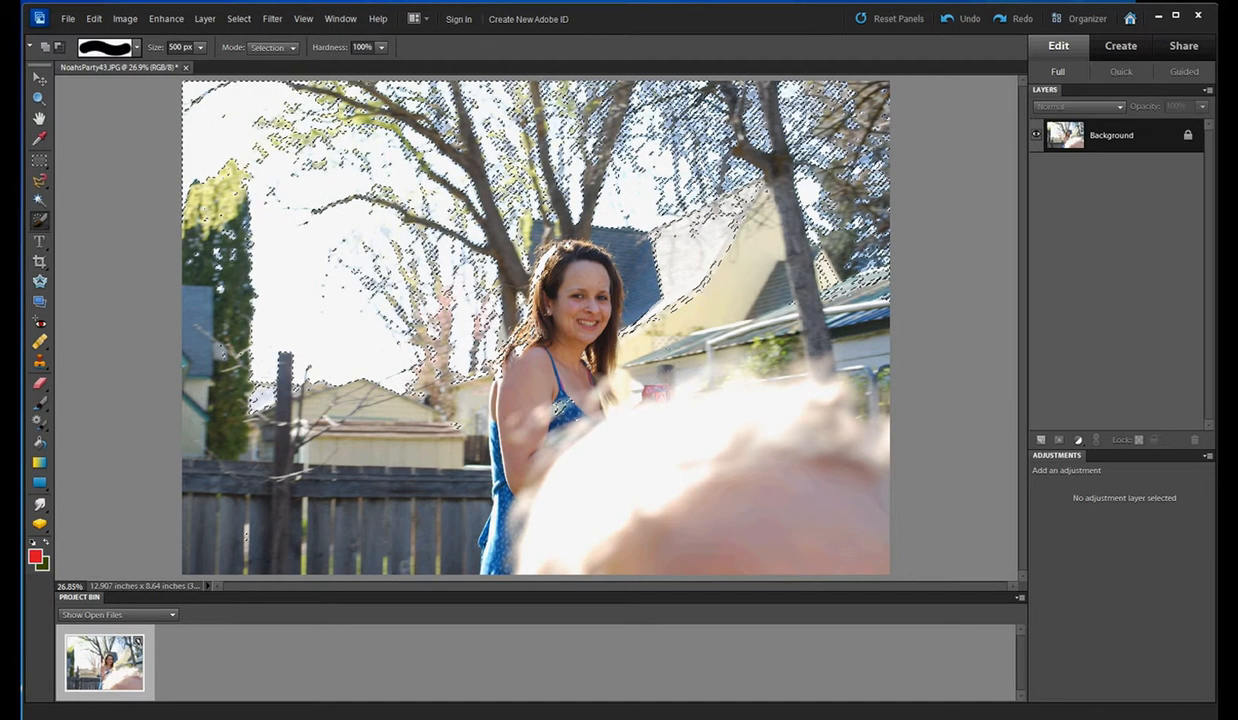
click(670, 262)
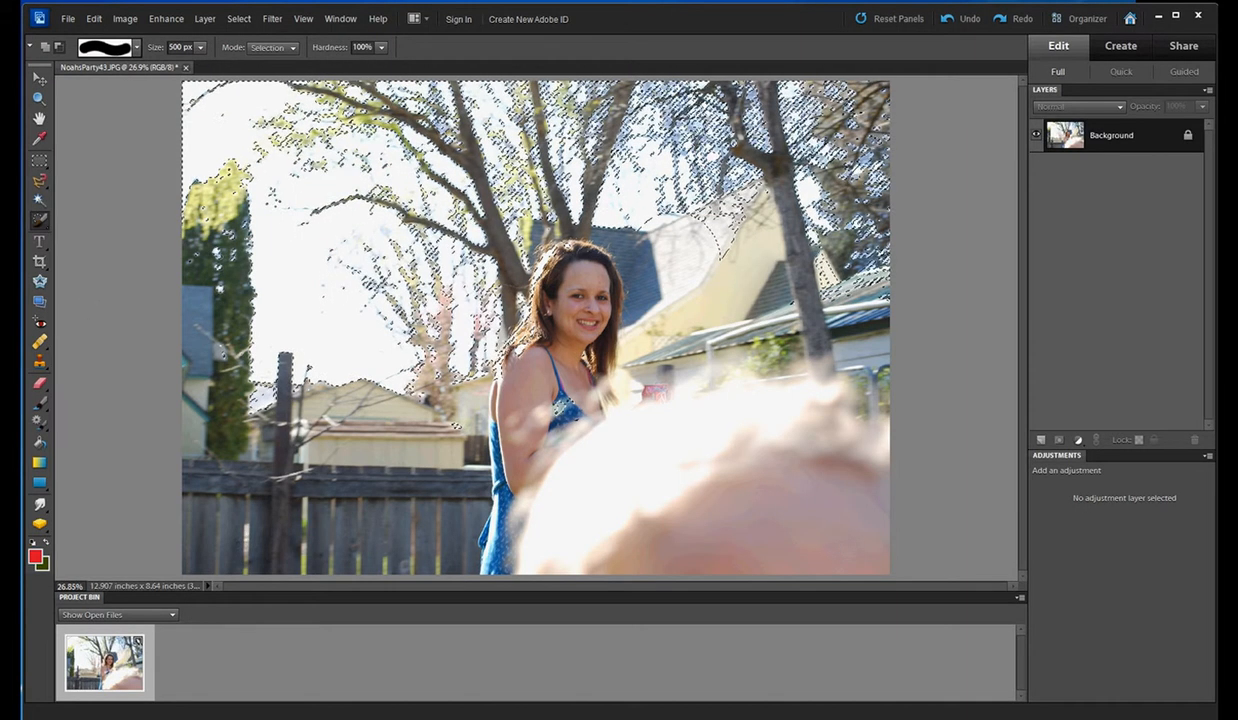
key(ctrl+z)
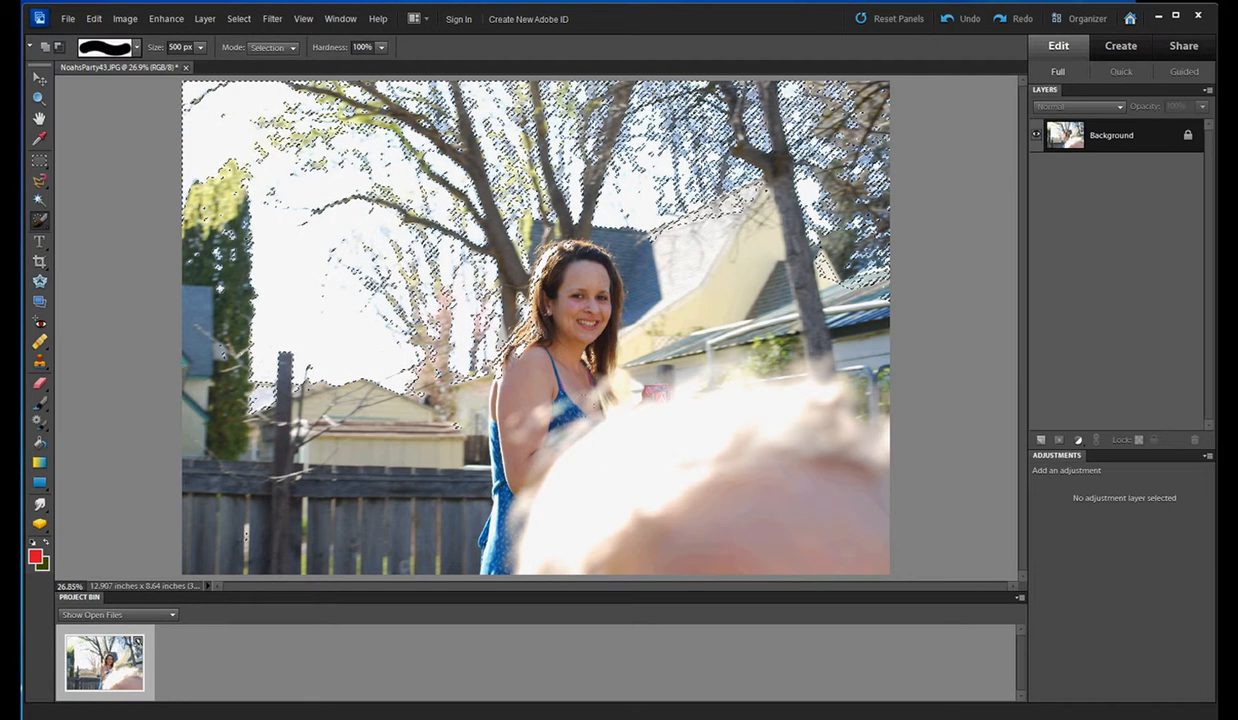
- Reduce the Selection Brush to 100 px and remove the stray selected areas on the woman and the rooflines
key([)
key([)
key([)
key([)
key([)
key([)
key([)
key([)
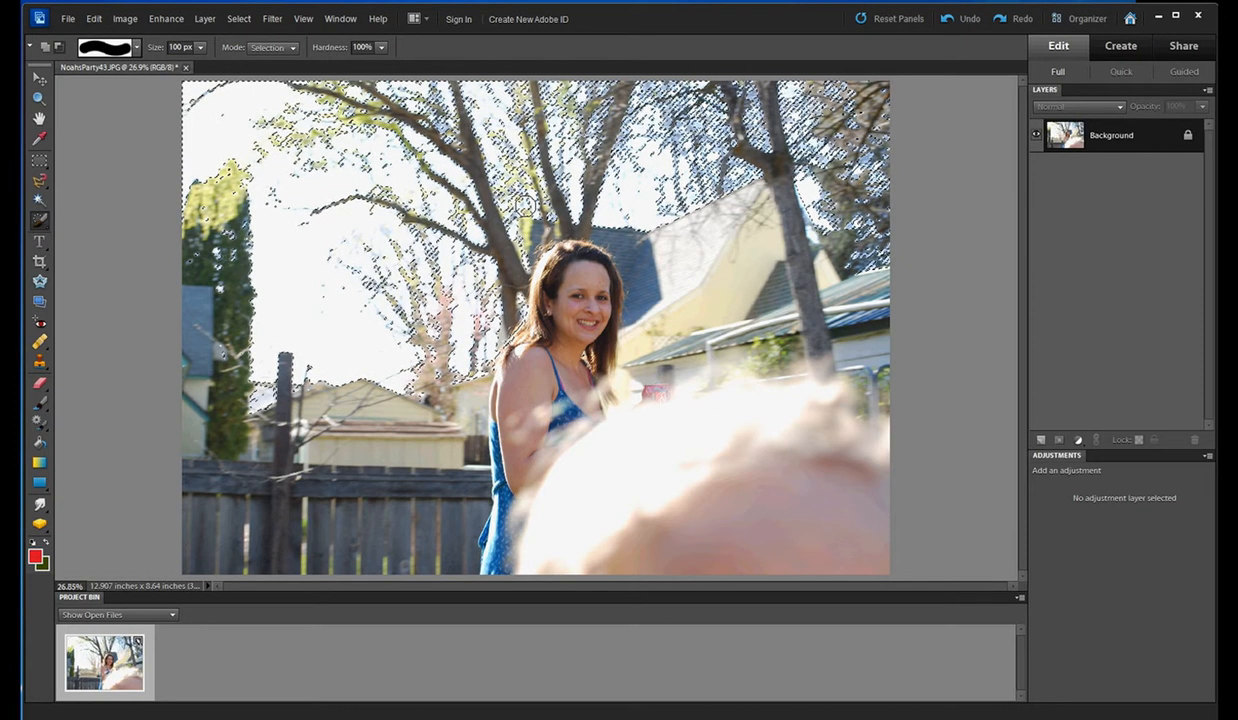
- Check the selection as a red Mask overlay and return the Selection Brush to Selection mode
click(293, 48)
click(258, 75)
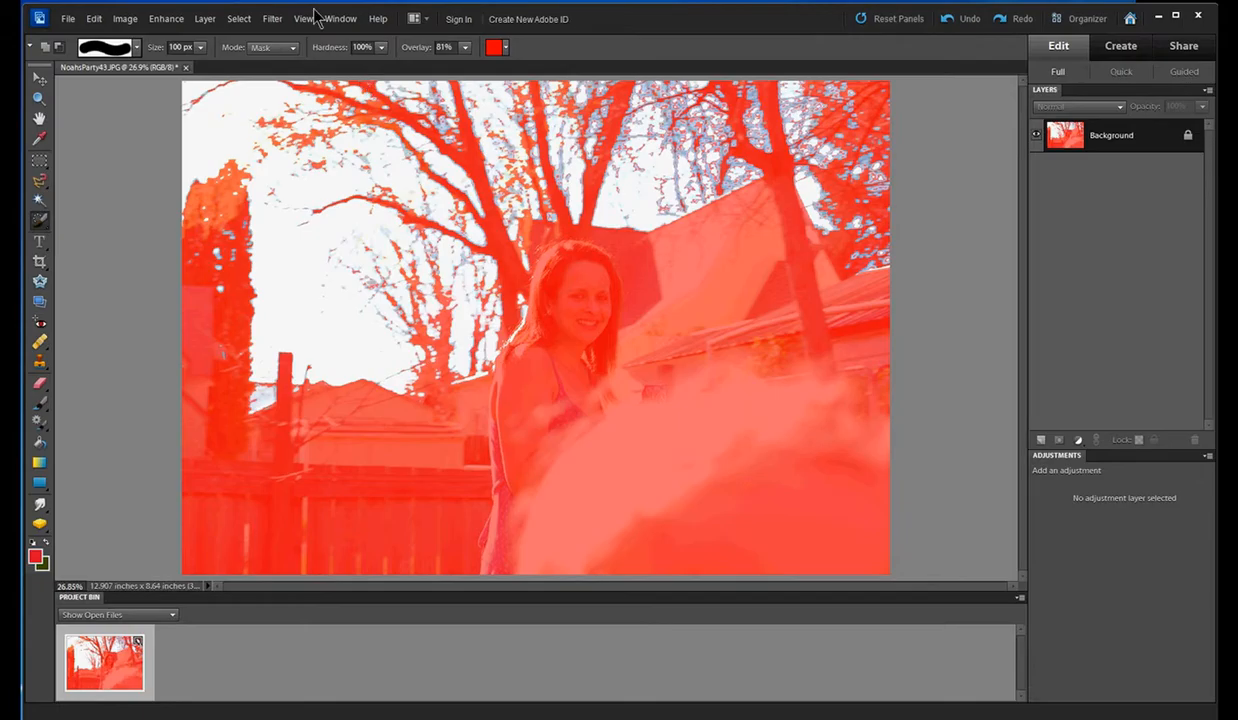
click(283, 48)
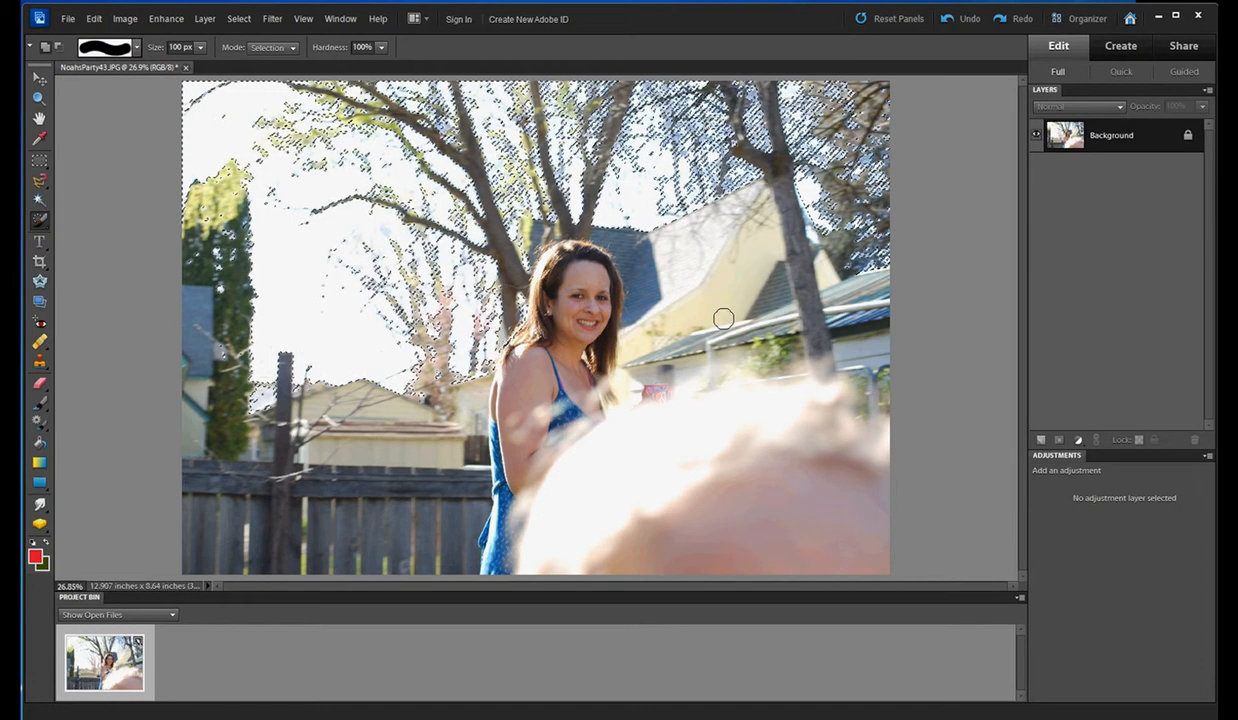
- Add a Pattern fill layer over the selected sky and load the Sky pattern set
click(1079, 440)
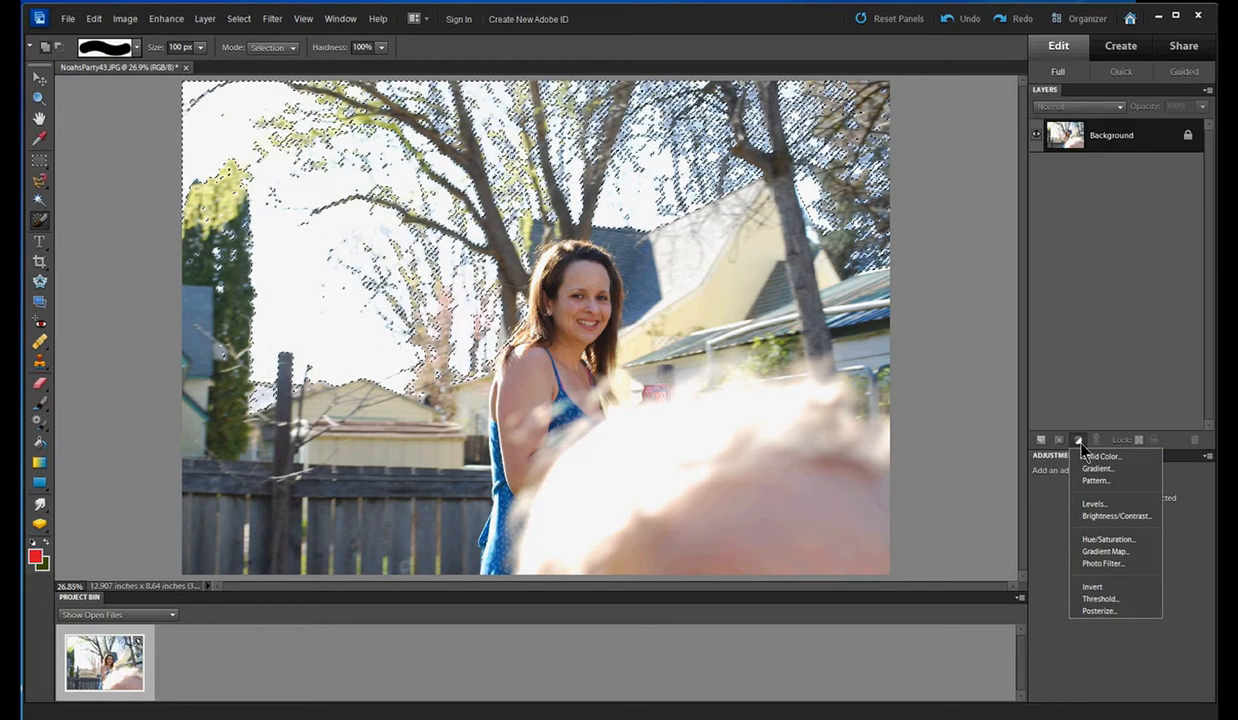
click(1096, 480)
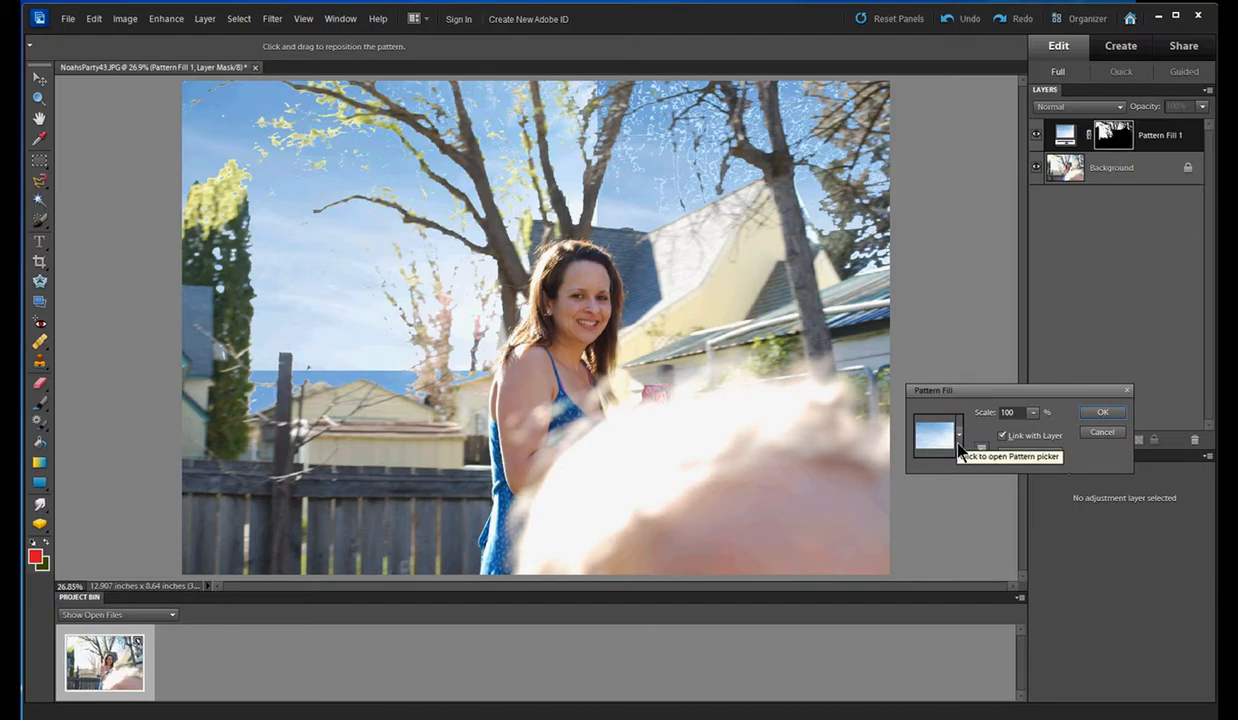
click(959, 449)
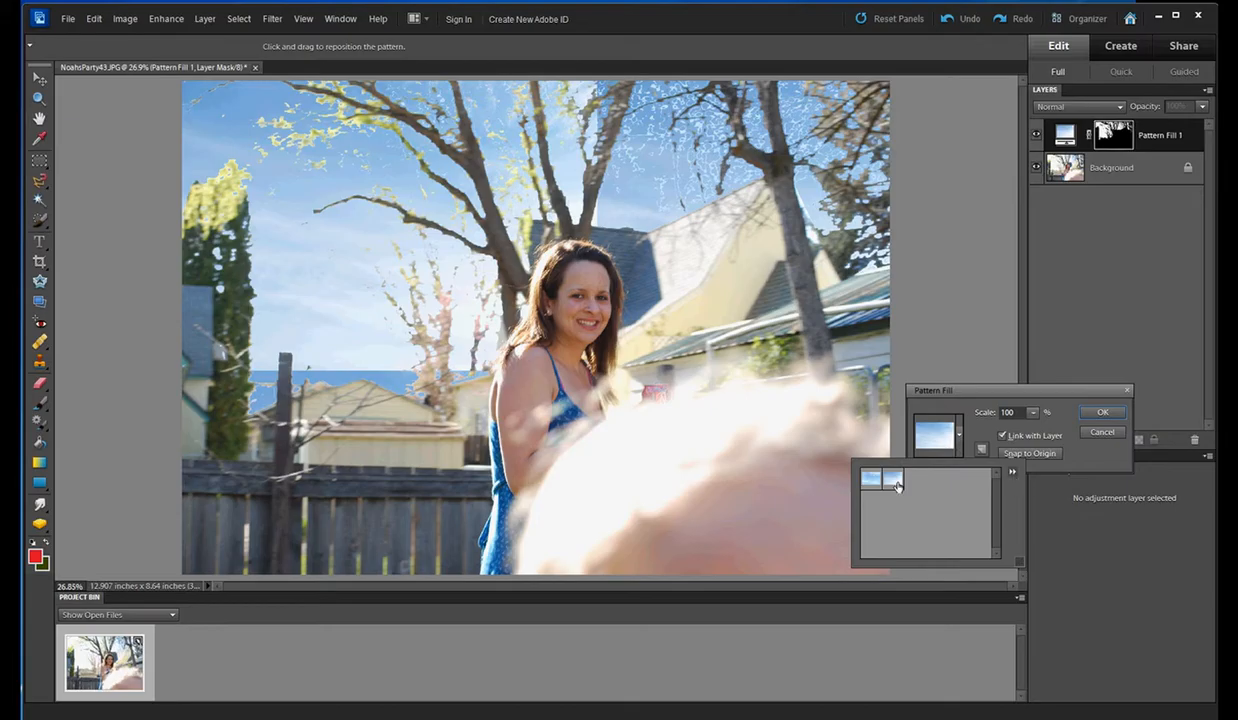
click(1012, 471)
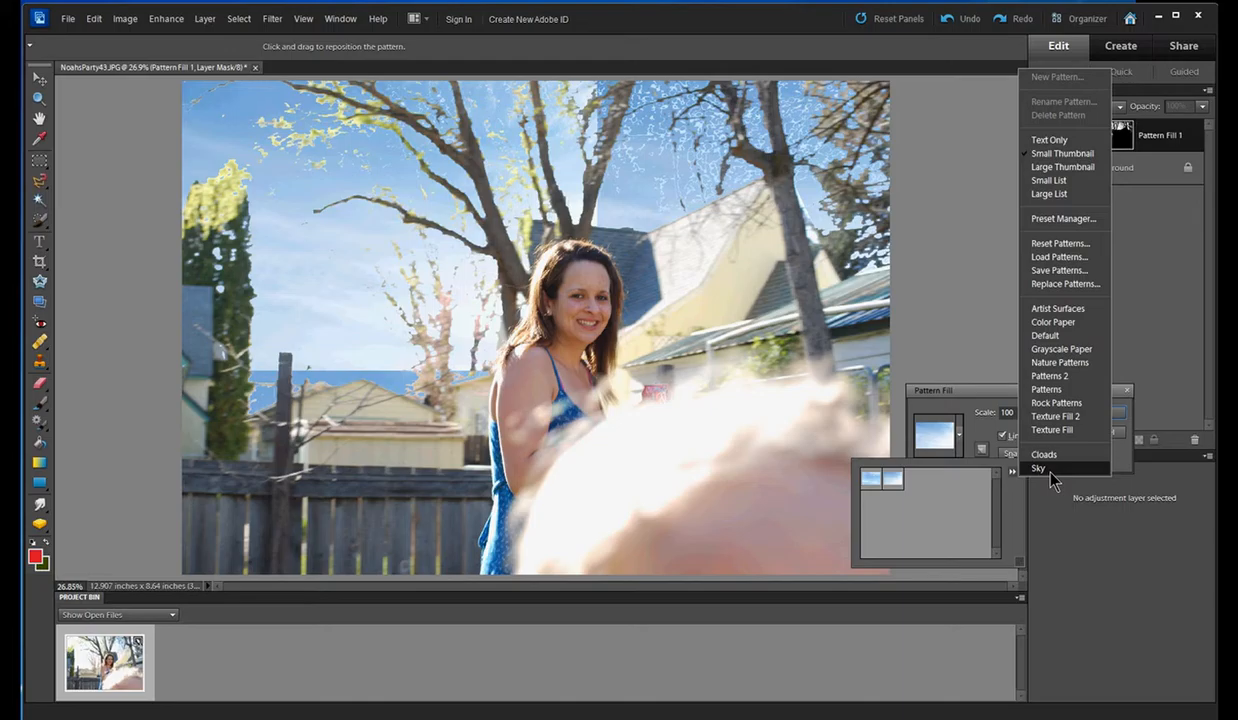
click(1051, 468)
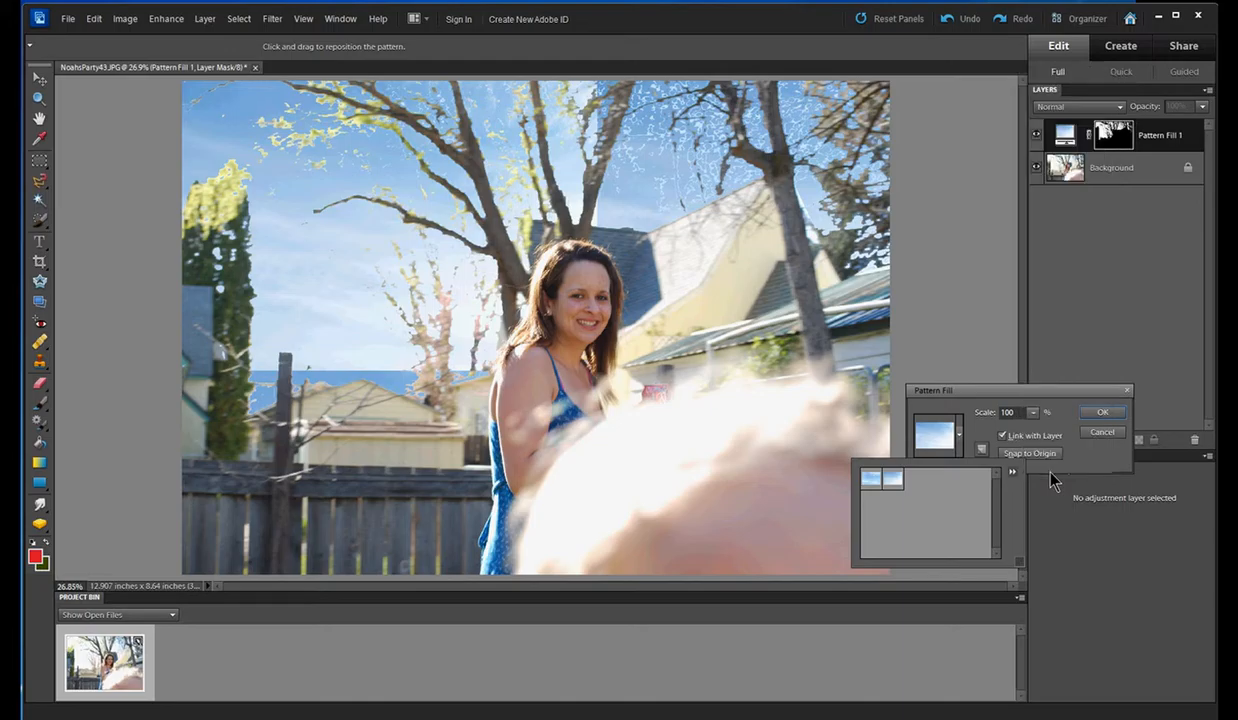
- Compare the two sky patterns in the photo and choose the first one in the set for the fill
click(874, 483)
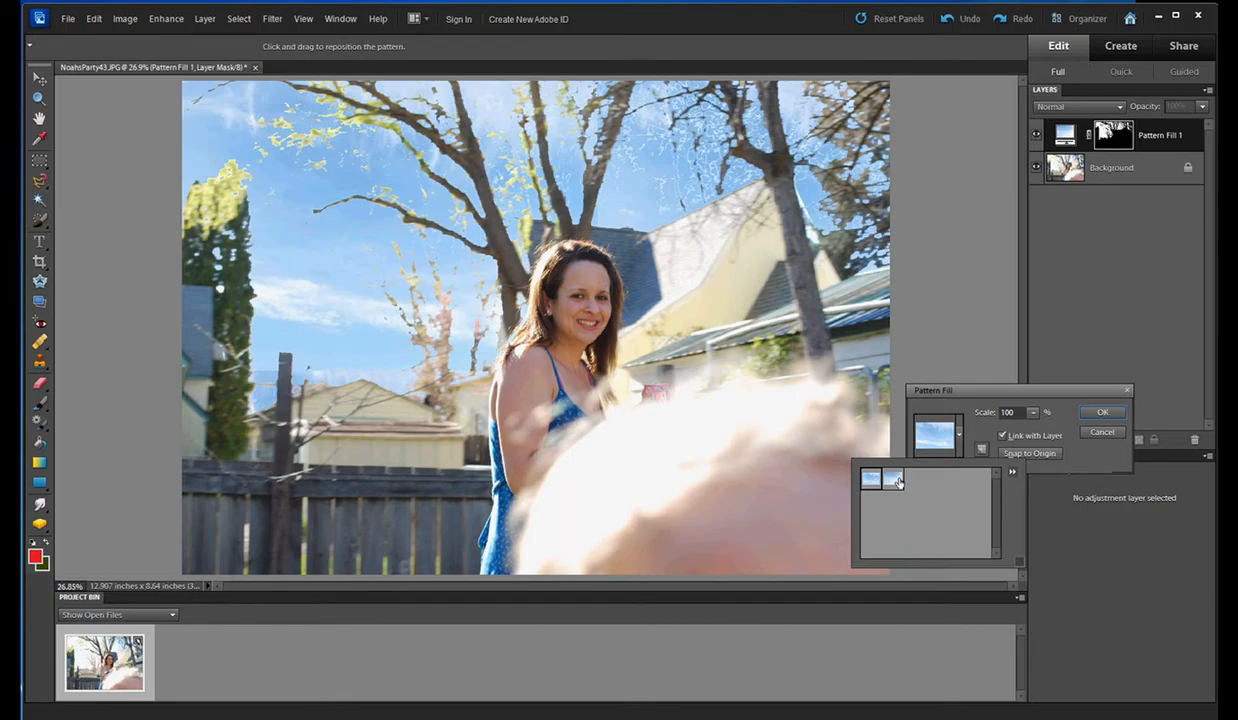
click(899, 481)
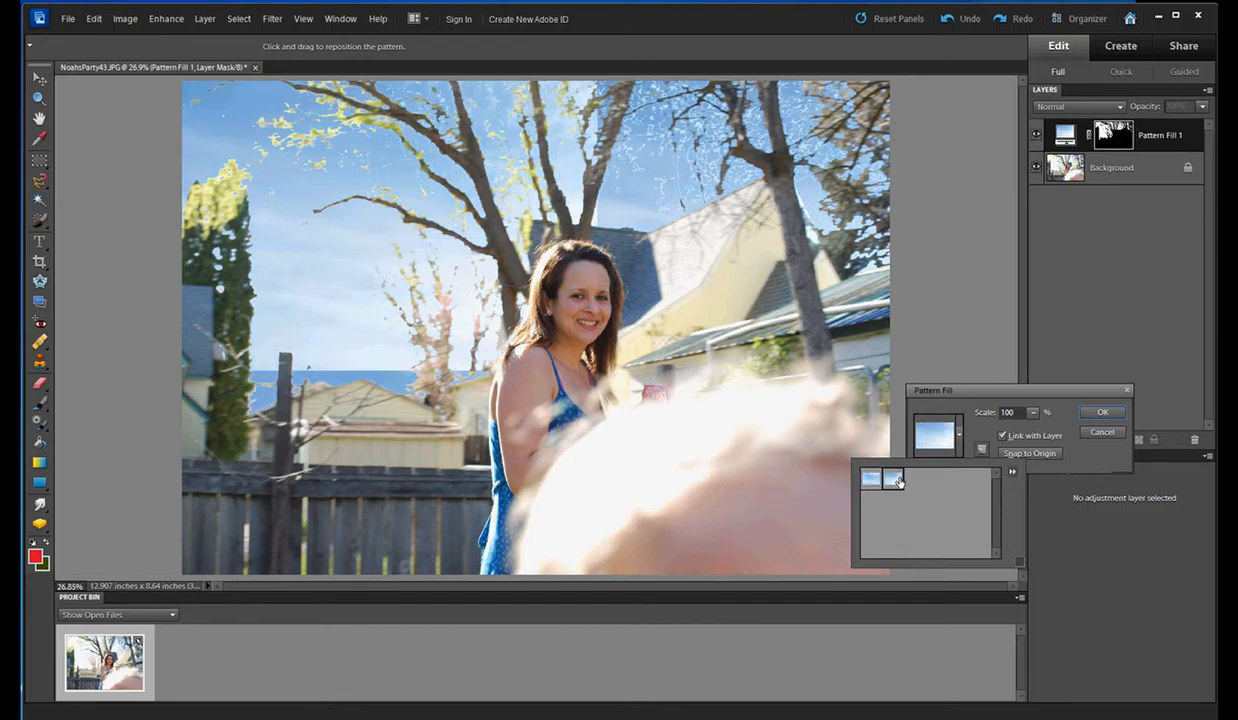
click(877, 483)
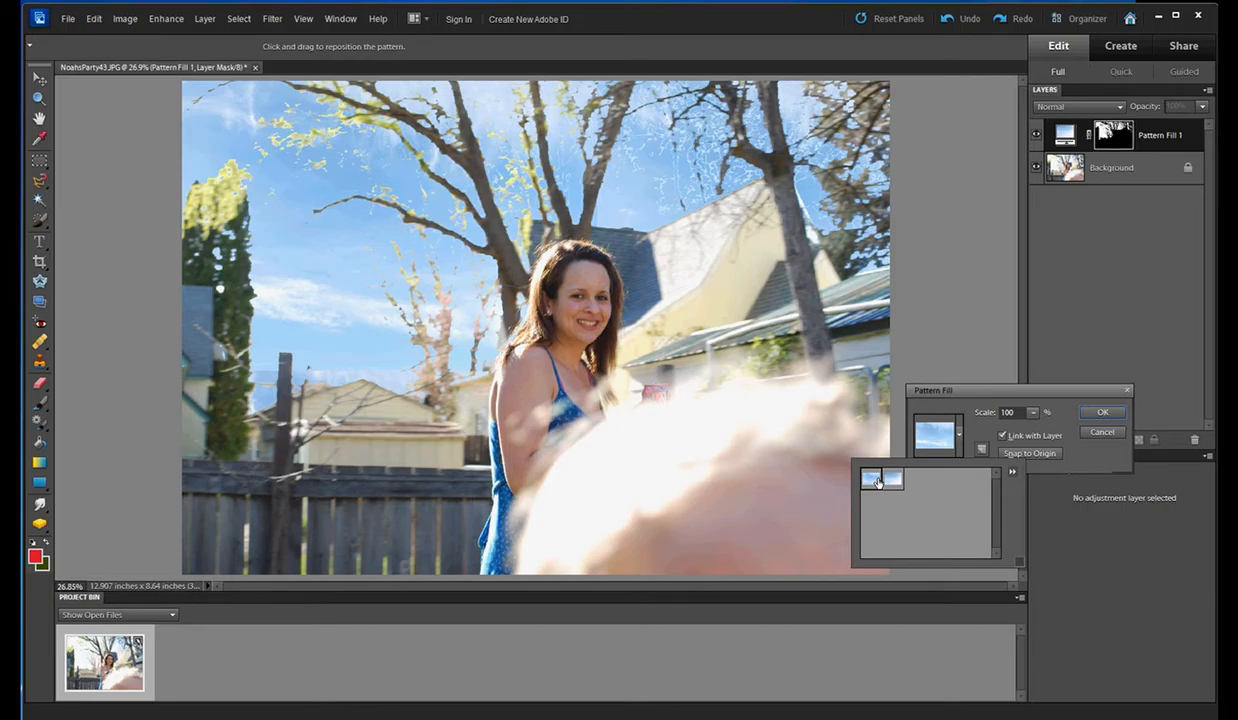
click(895, 483)
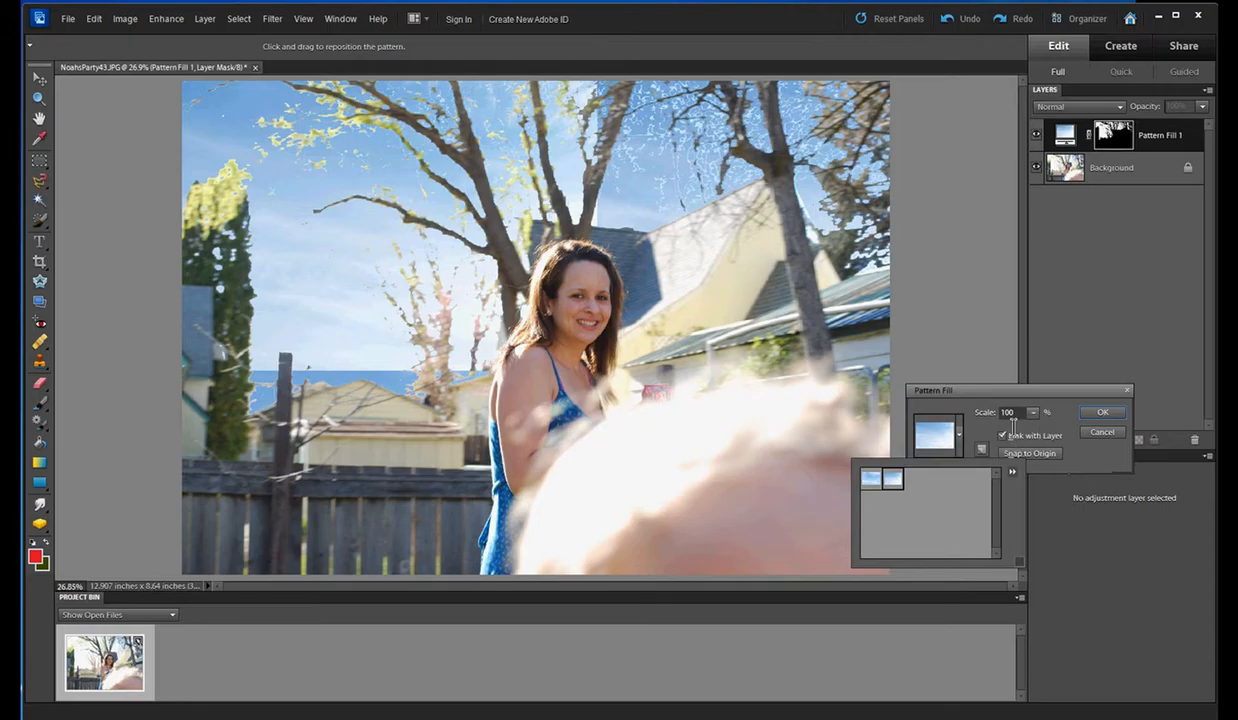
click(870, 479)
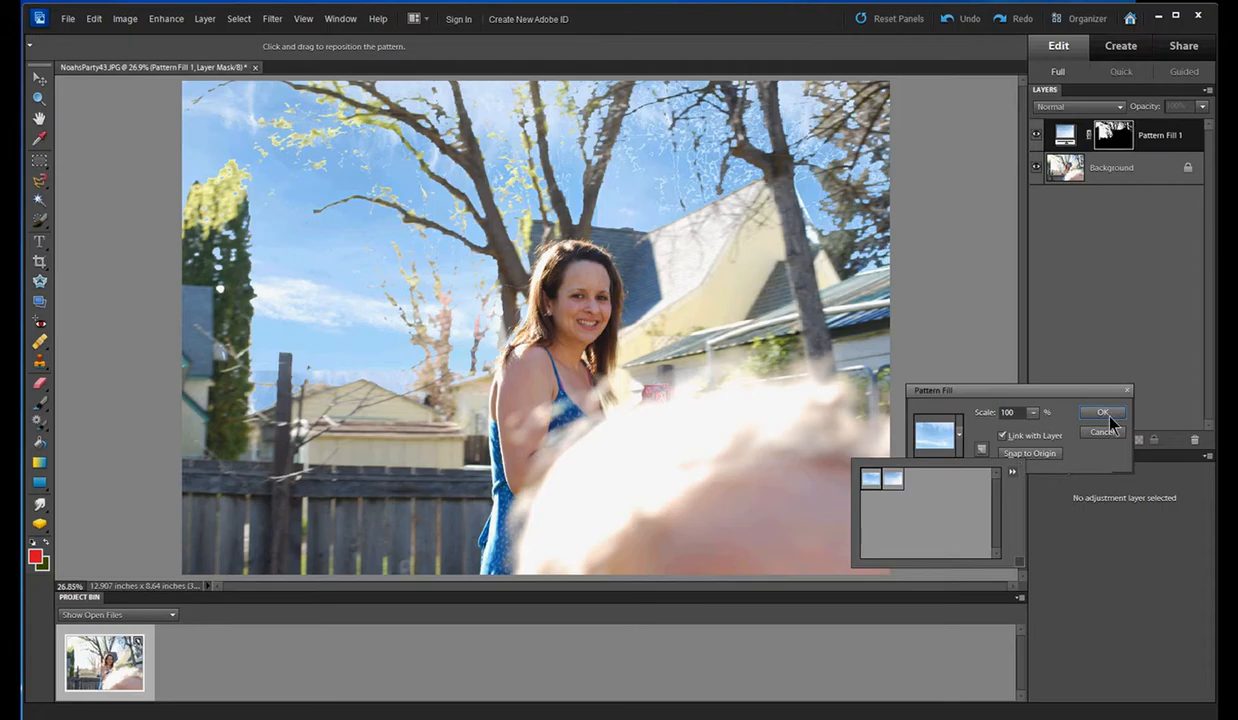
- Scale the sky pattern to 305%, reposition its clouds behind the tree branches, and apply the pattern fill
click(316, 258)
mouse_move(337, 281)
mouse_down()
mouse_move(340, 214)
mouse_move(337, 257)
mouse_up()
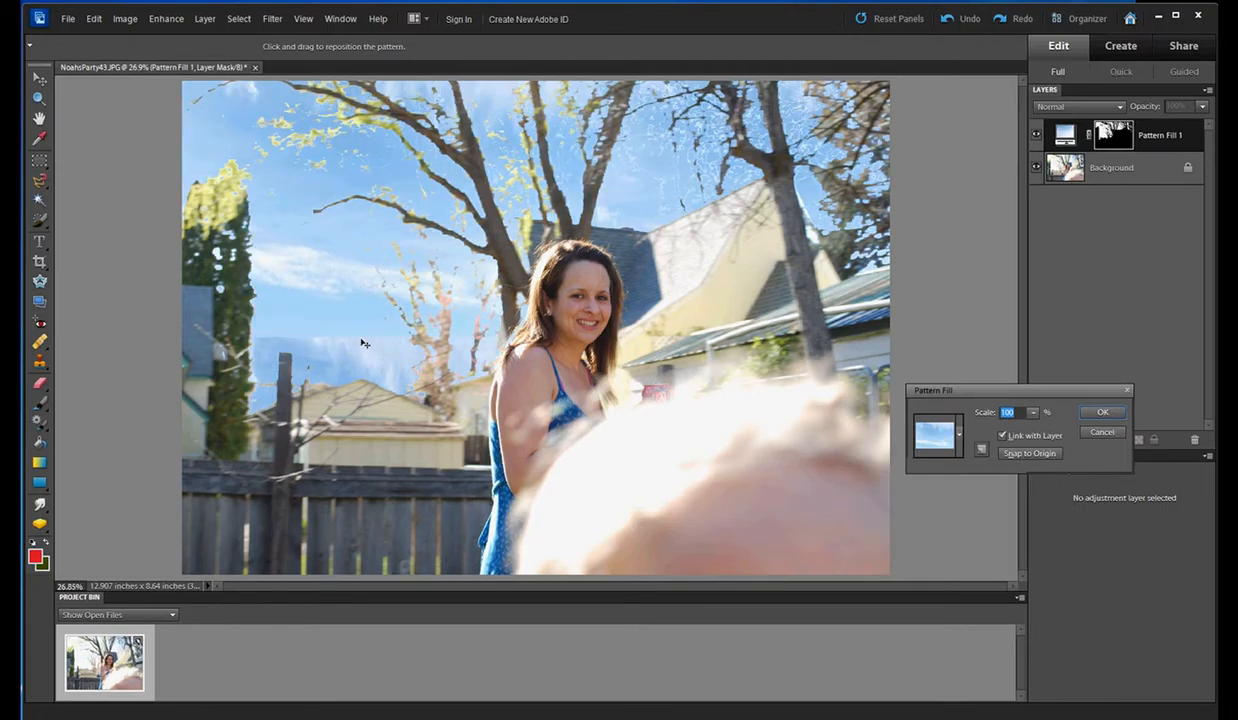
click(1033, 412)
drag(1030, 430, 1048, 436)
drag(365, 360, 304, 312)
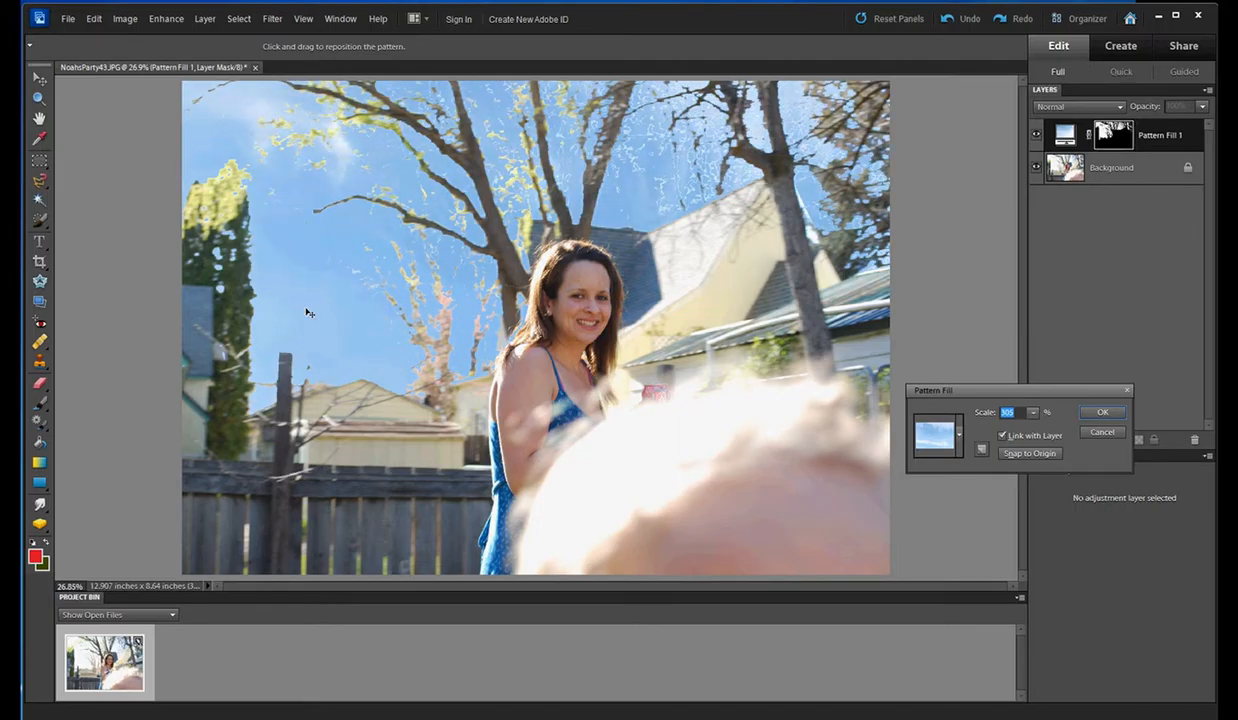
drag(290, 257, 334, 290)
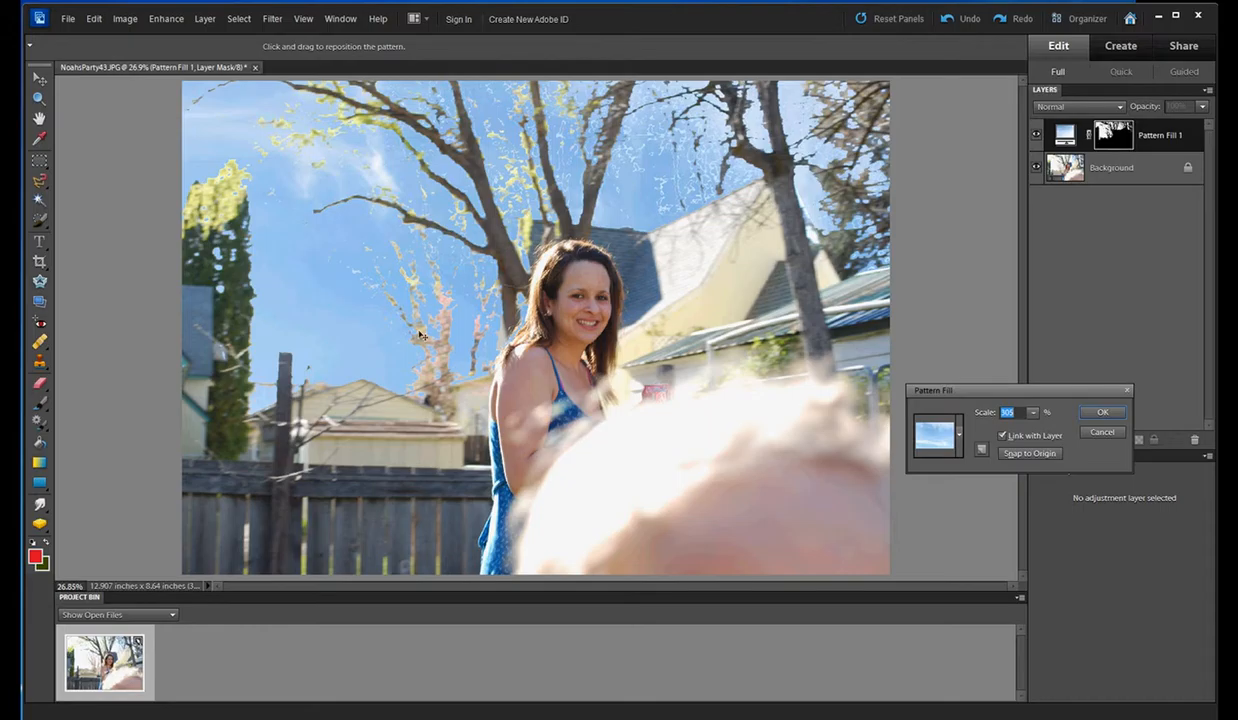
click(1101, 413)
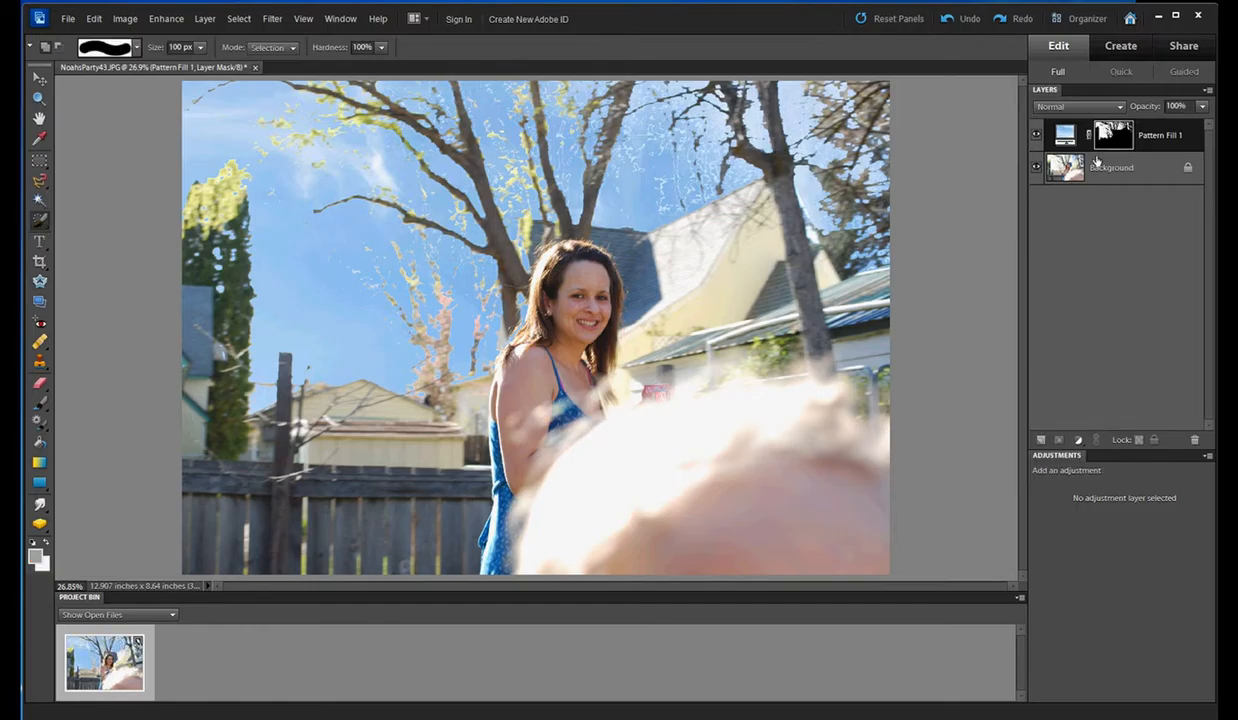
- Set the Pattern Fill 1 layer's opacity to 80% and its blending mode to Darker Color
click(1203, 108)
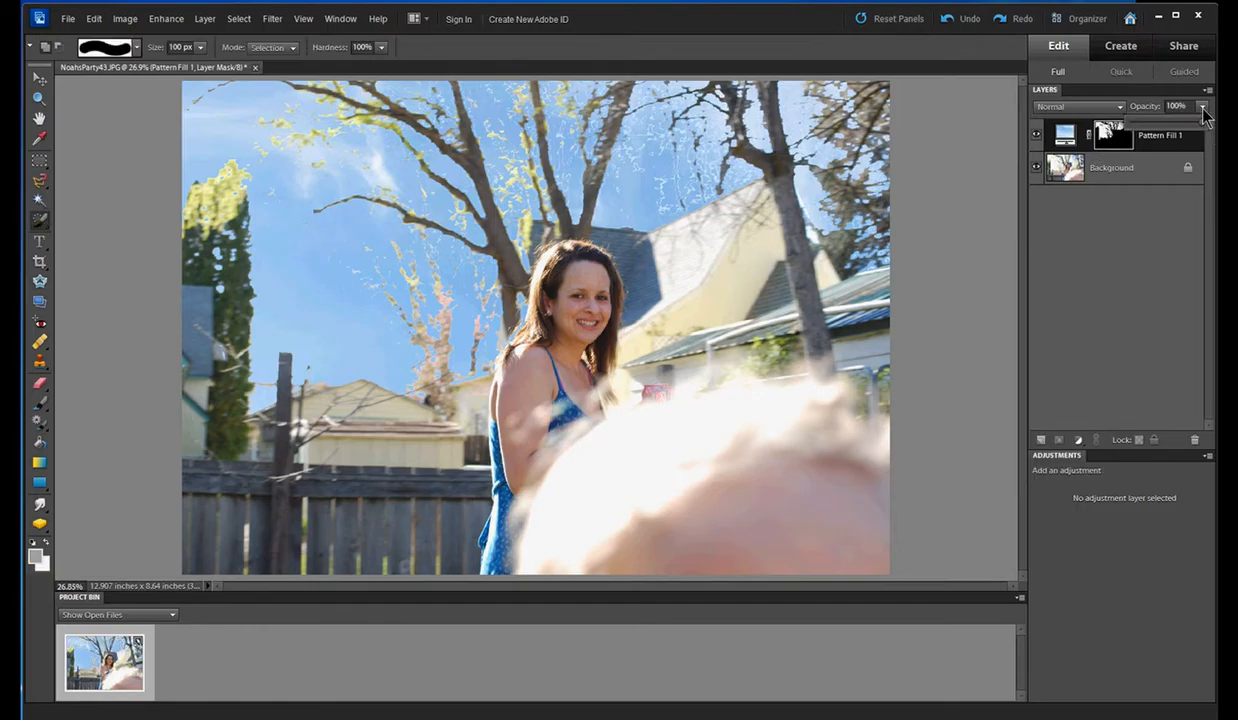
drag(1205, 133, 1189, 135)
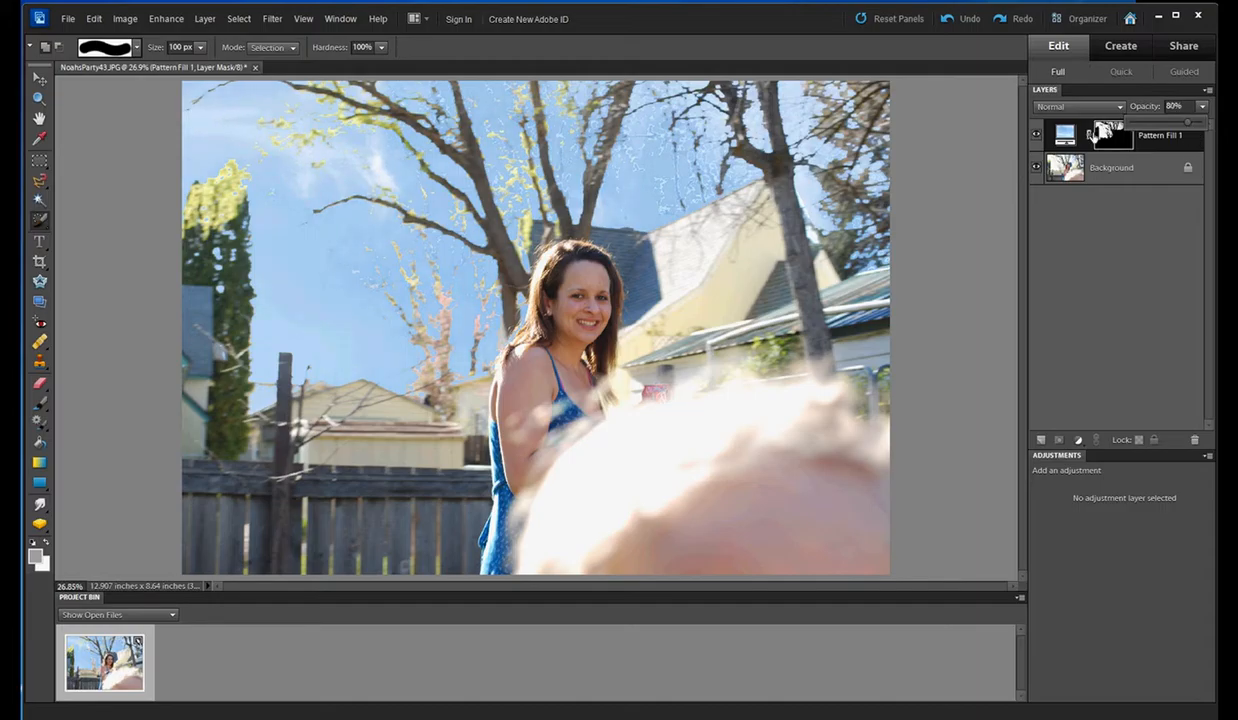
click(1063, 108)
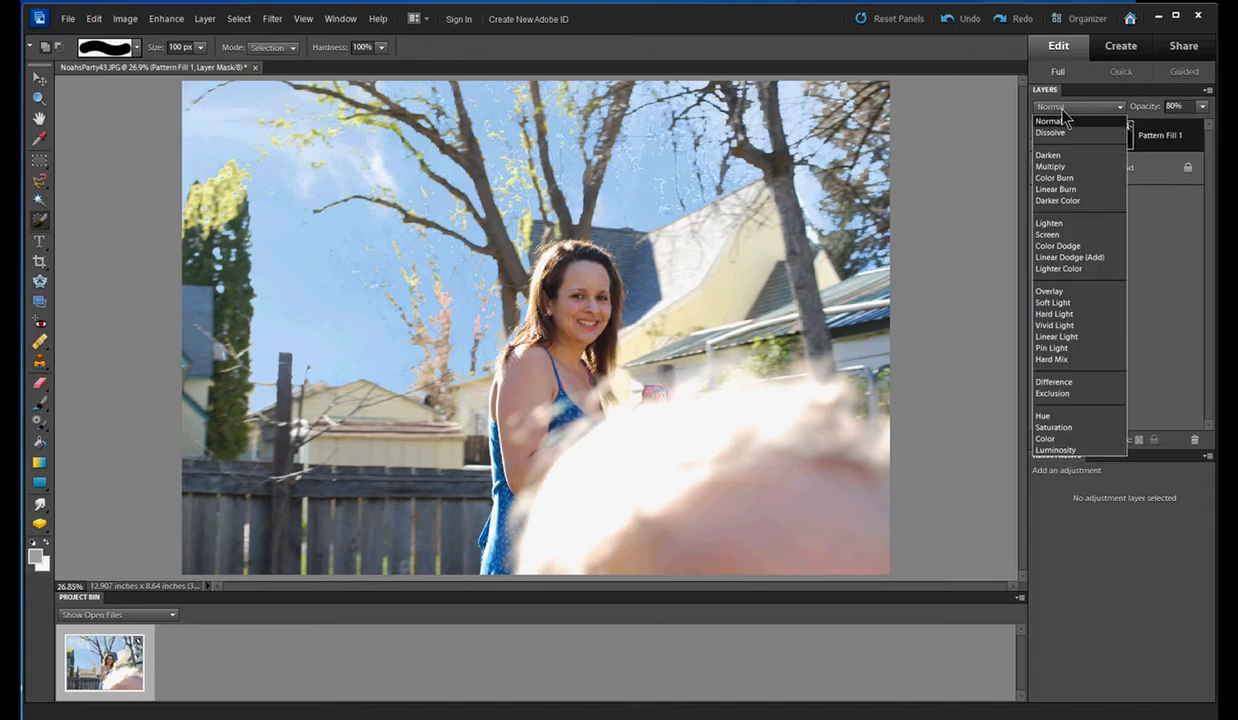
click(1058, 202)
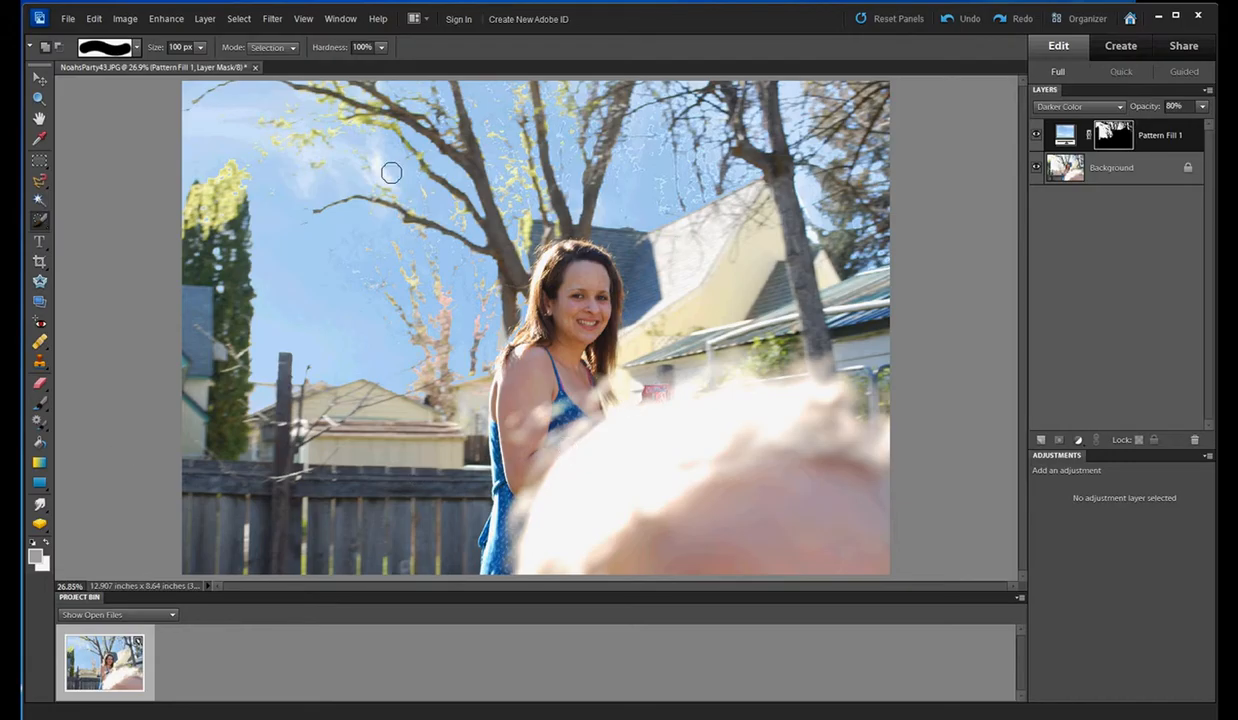
- Reselect the sky, draw a linear foreground-to-transparent gradient on the Pattern Fill 1 mask from the rooftops up to the photo's upper edge, and deselect
click(240, 20)
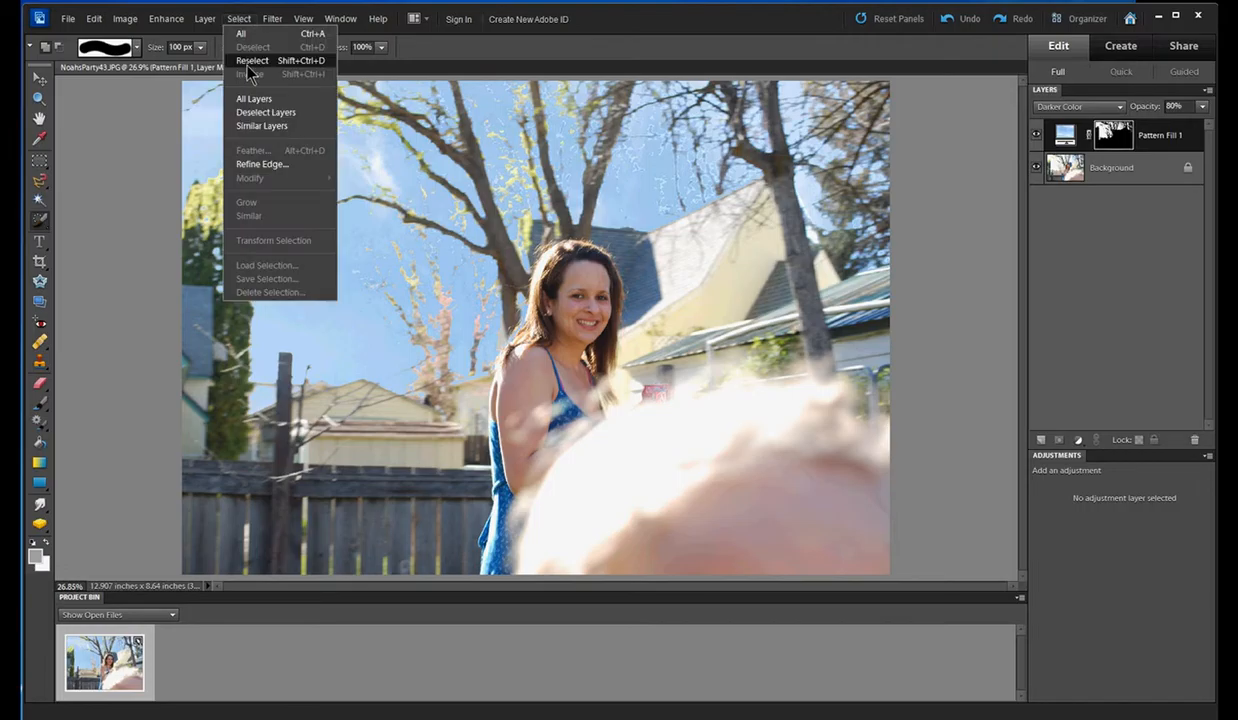
click(250, 62)
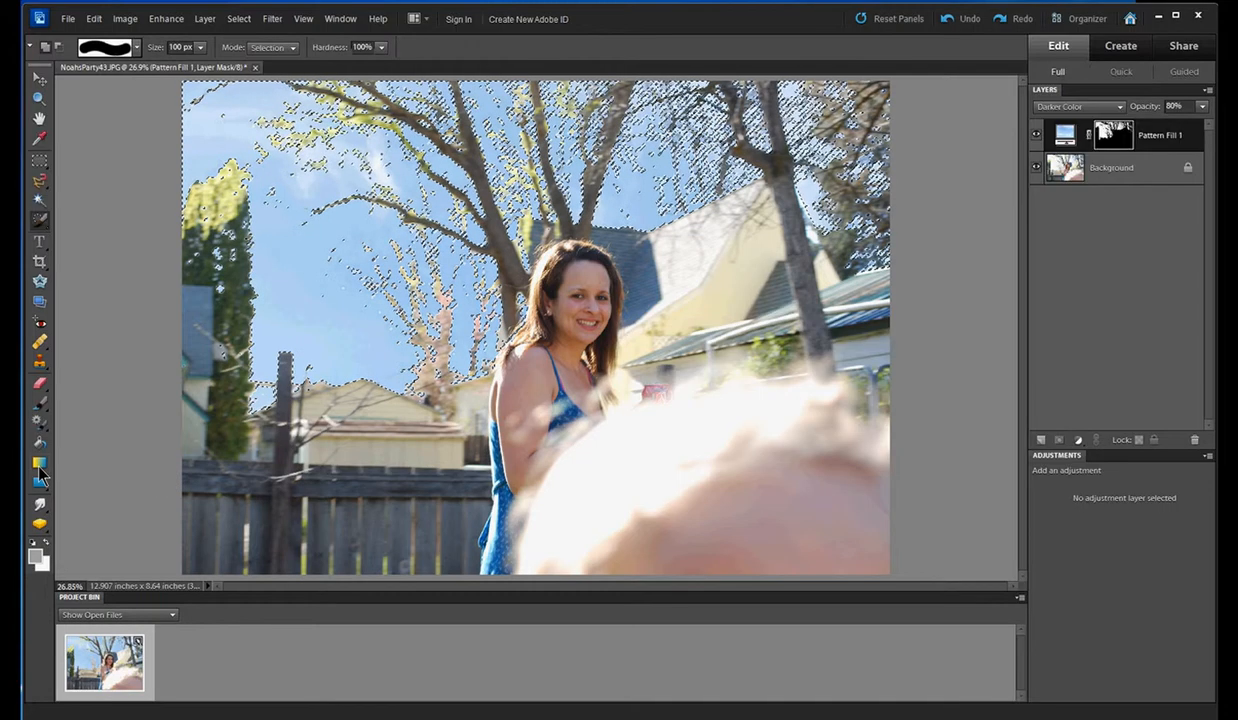
click(39, 465)
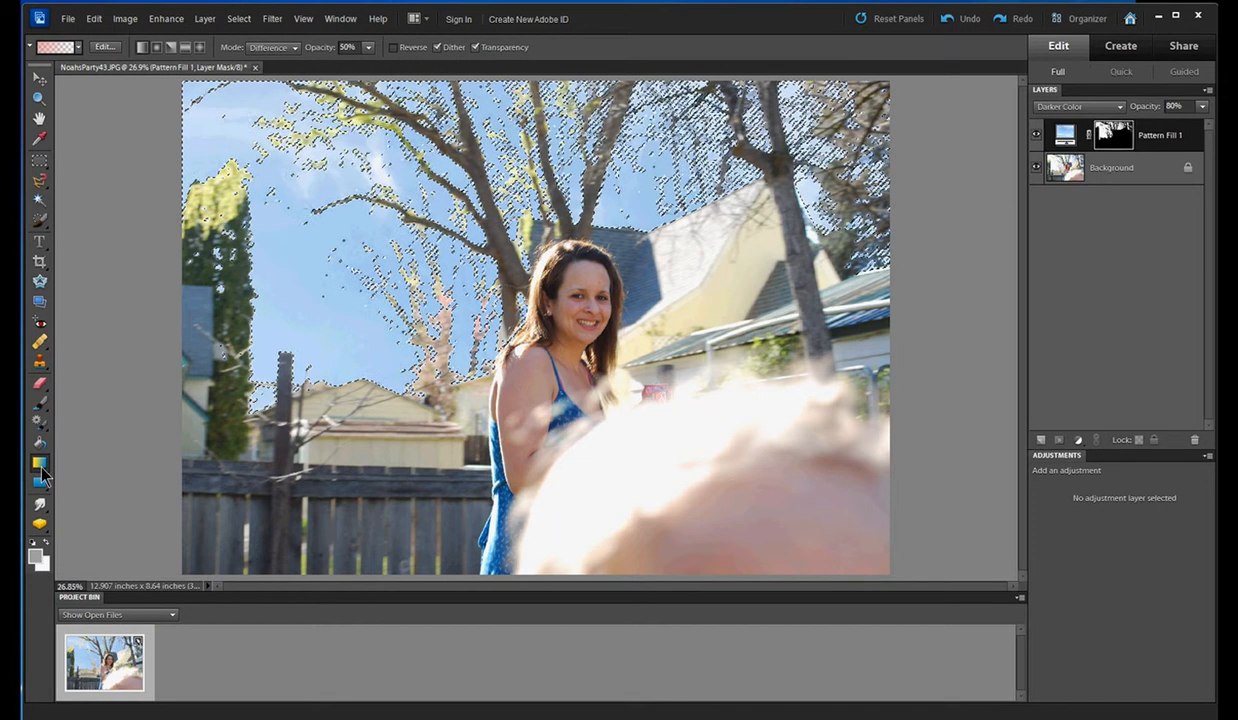
click(78, 48)
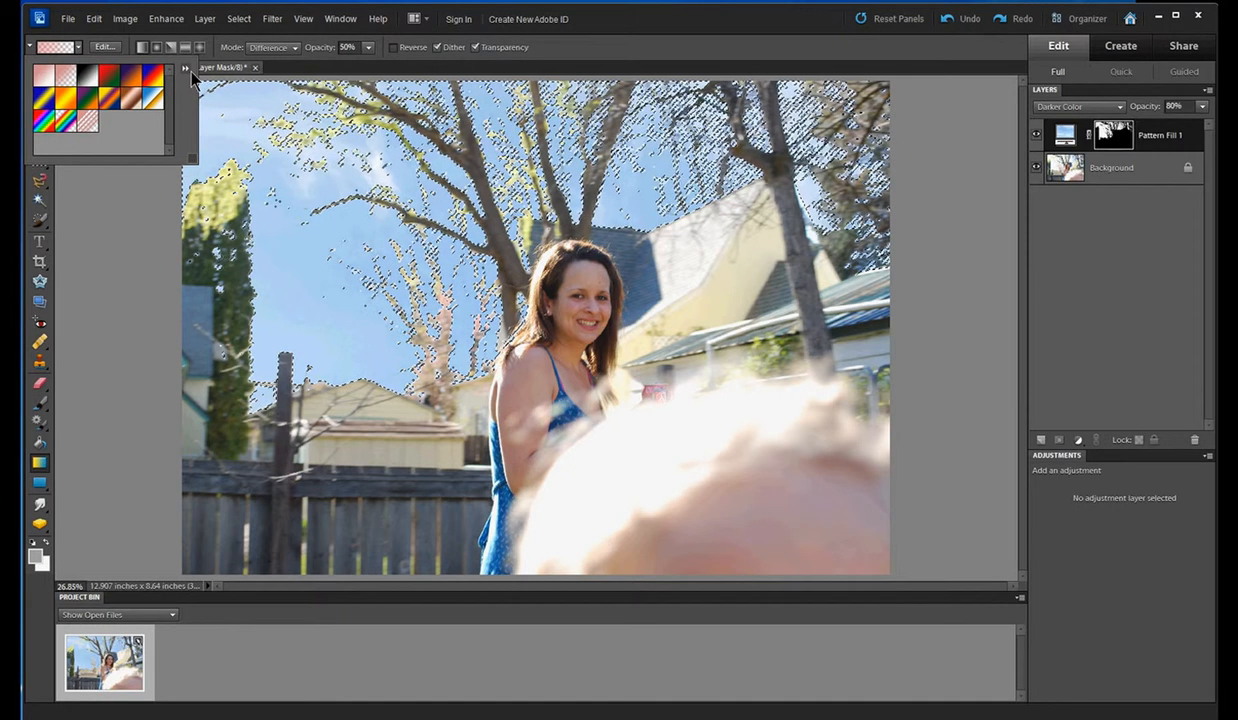
click(185, 68)
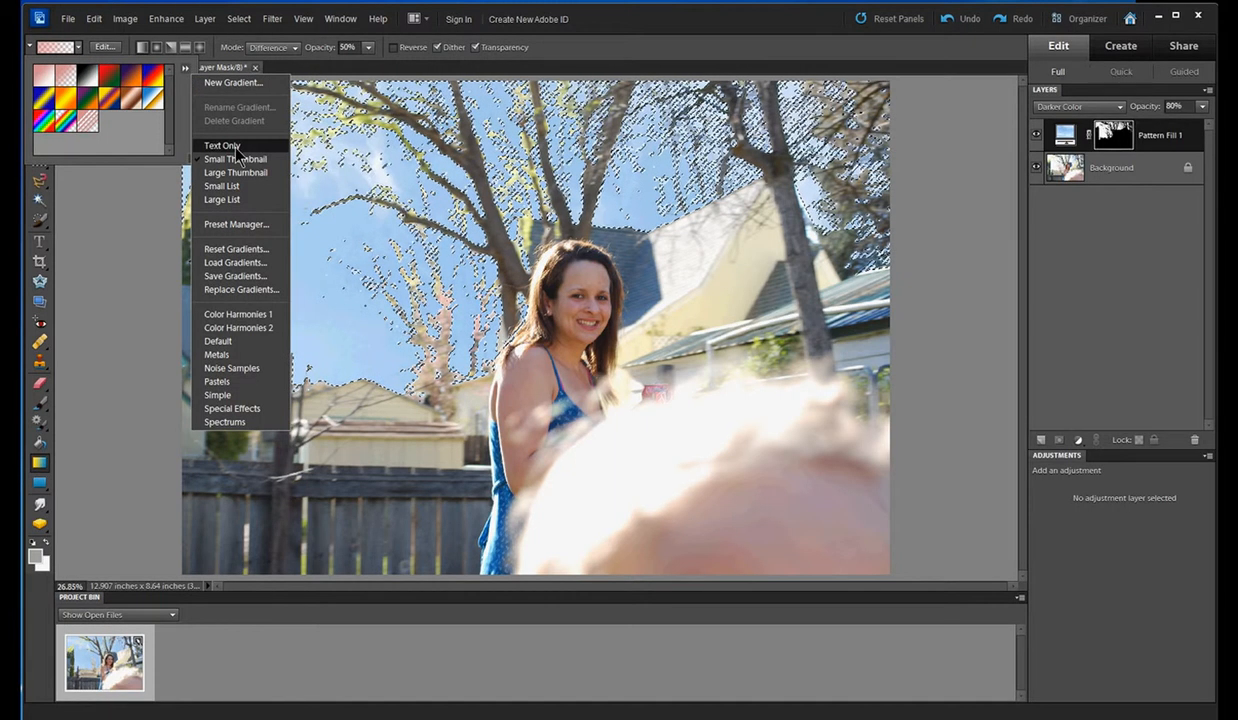
click(213, 344)
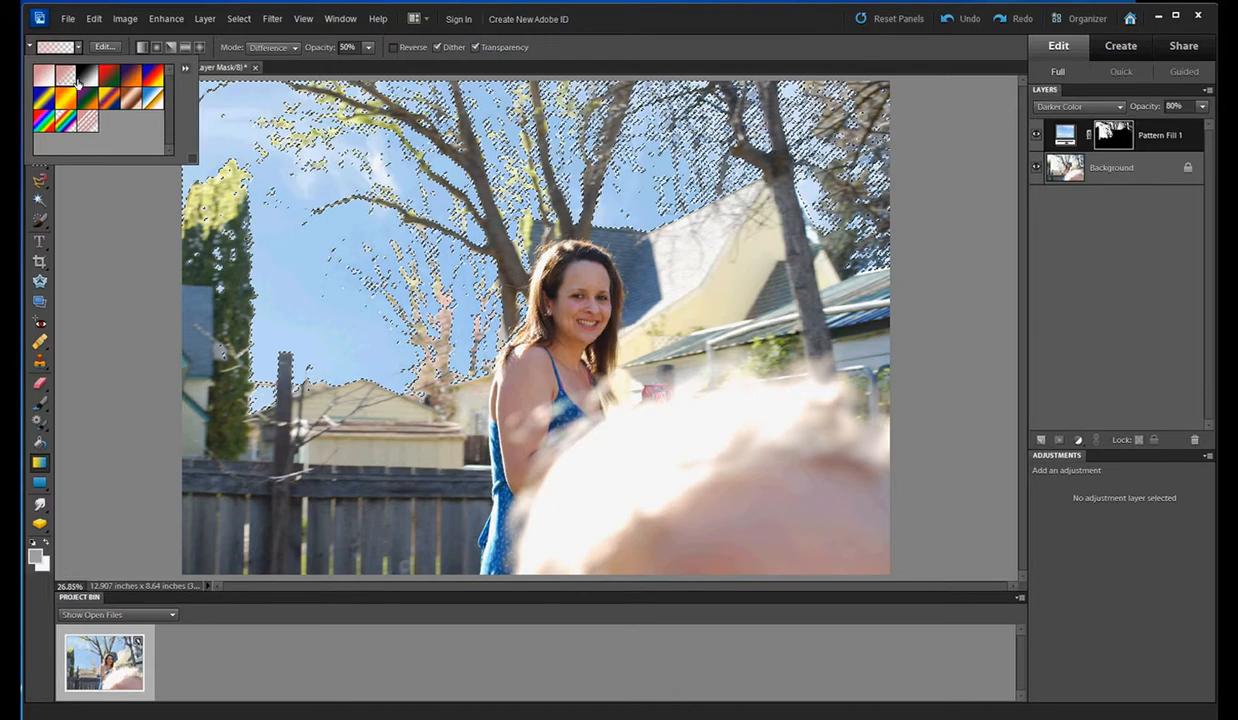
click(141, 50)
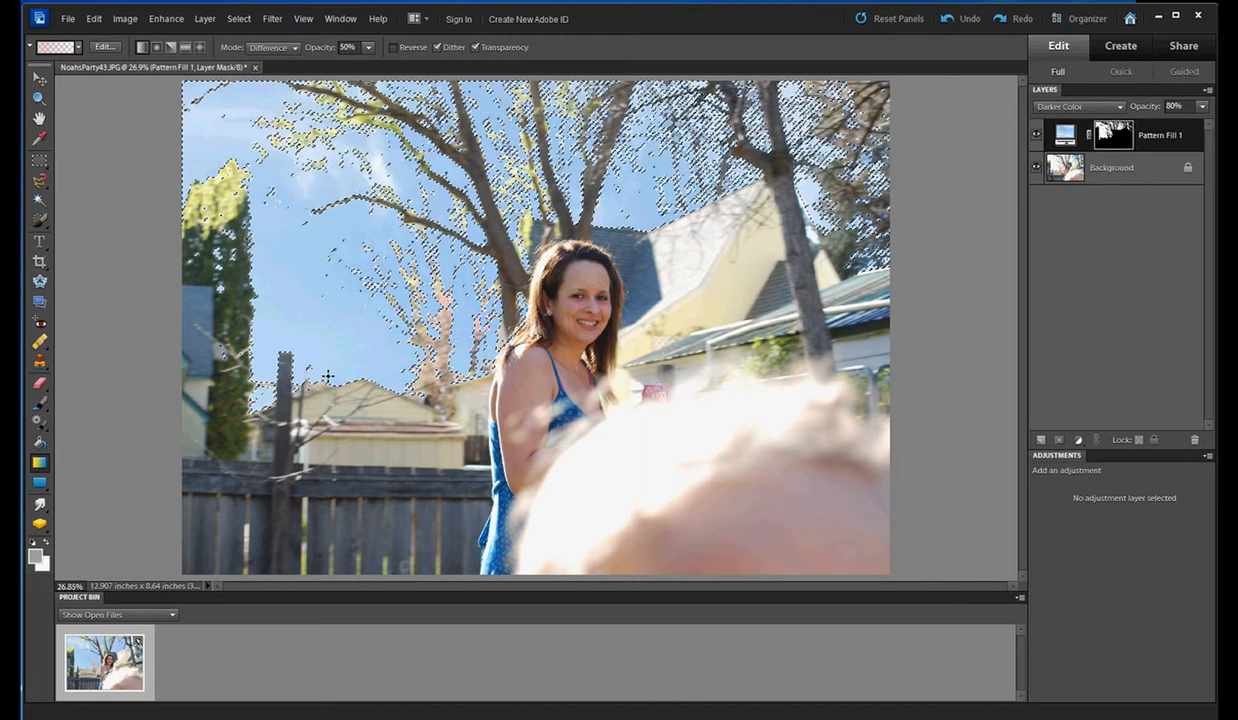
drag(319, 366, 322, 93)
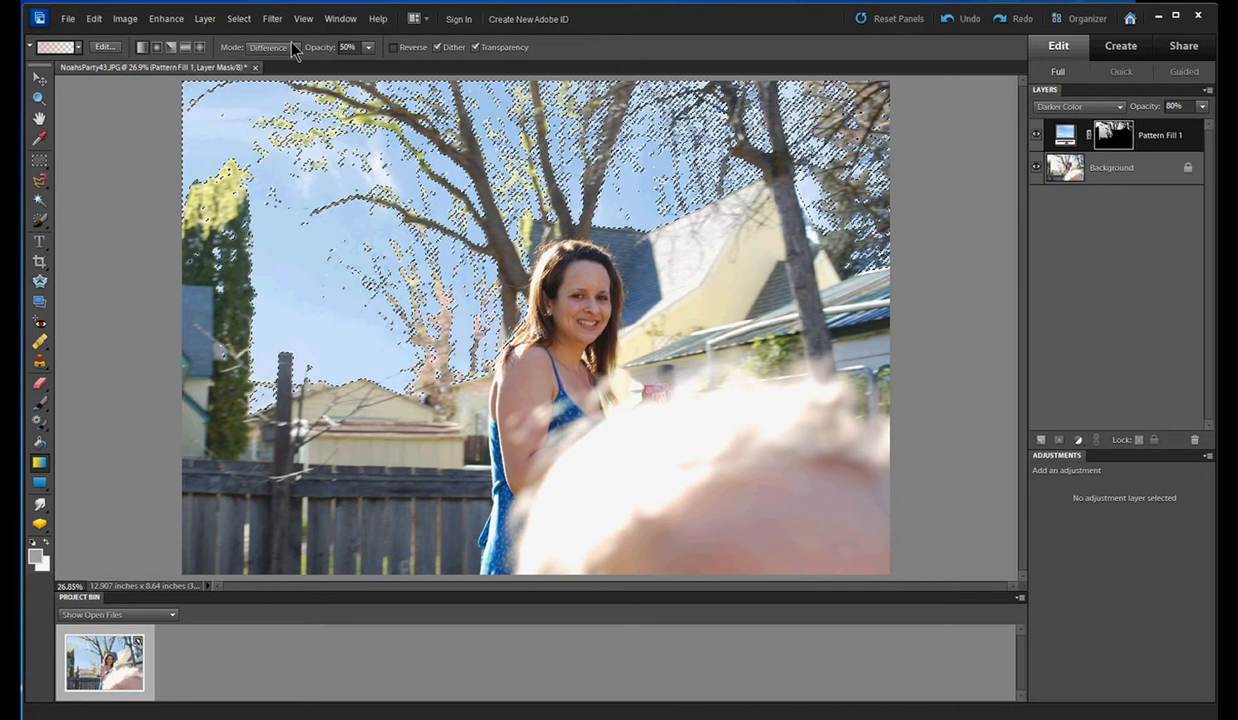
click(239, 18)
click(252, 47)
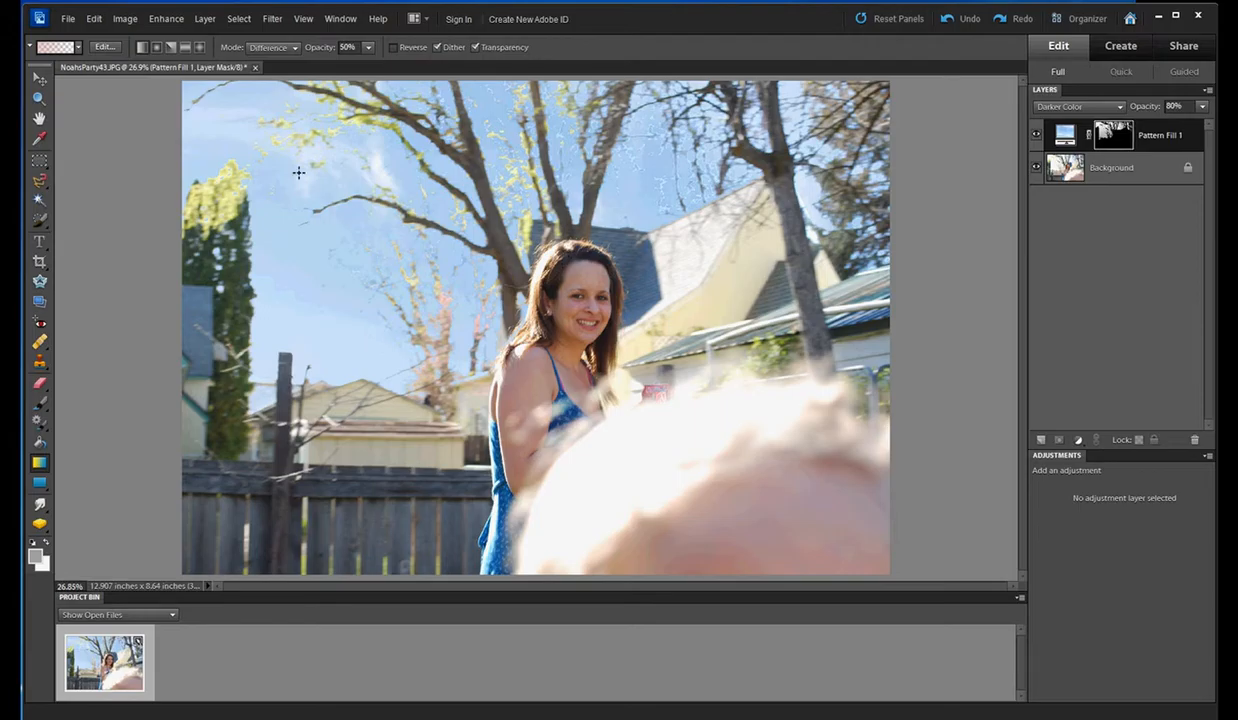
- Reselect the sky, set the Pattern Fill 1 layer's opacity to 90%, and clear the selection
click(235, 20)
click(243, 63)
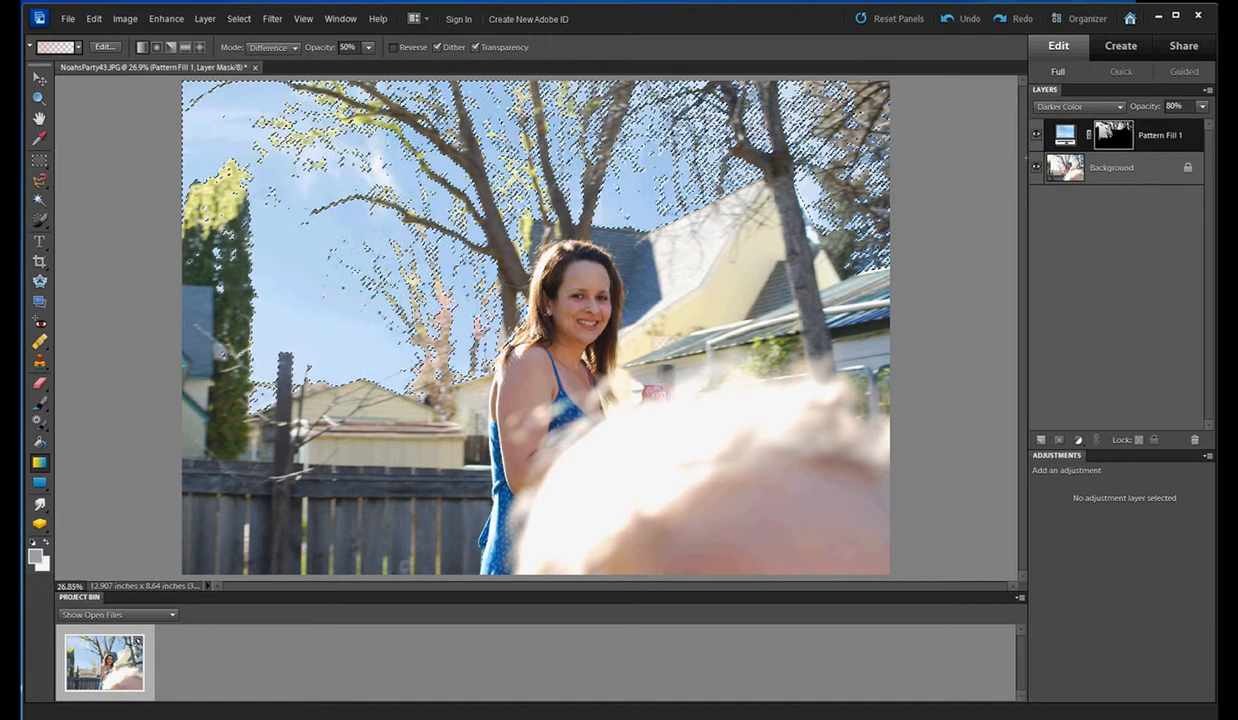
click(1202, 107)
drag(1194, 124, 1197, 124)
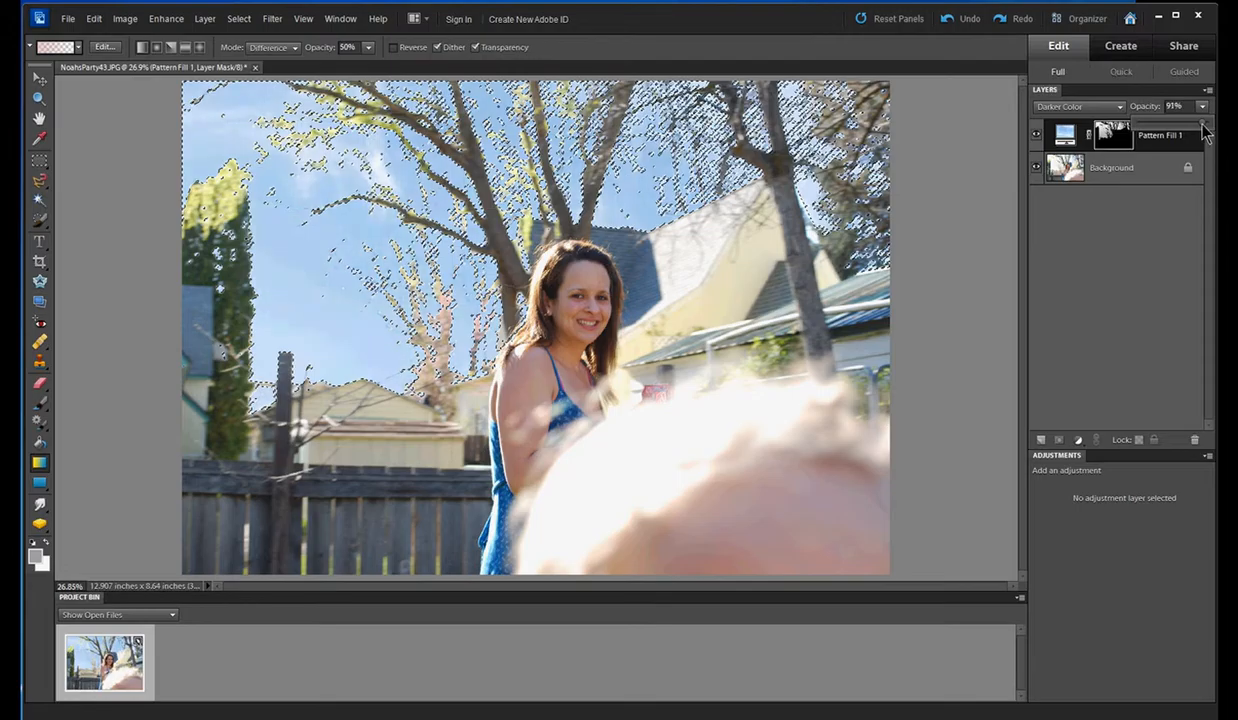
mouse_move(1199, 128)
mouse_down()
mouse_move(1212, 128)
mouse_move(1142, 135)
mouse_move(1203, 140)
mouse_up()
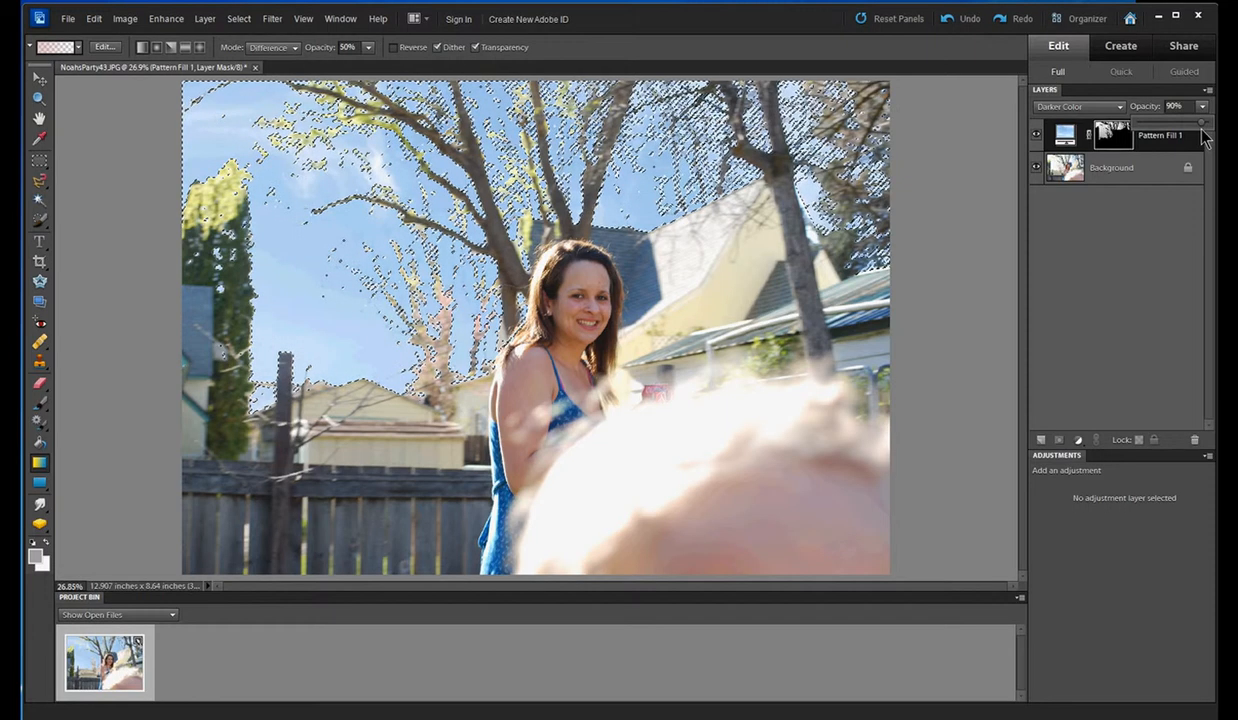
click(240, 19)
click(255, 48)
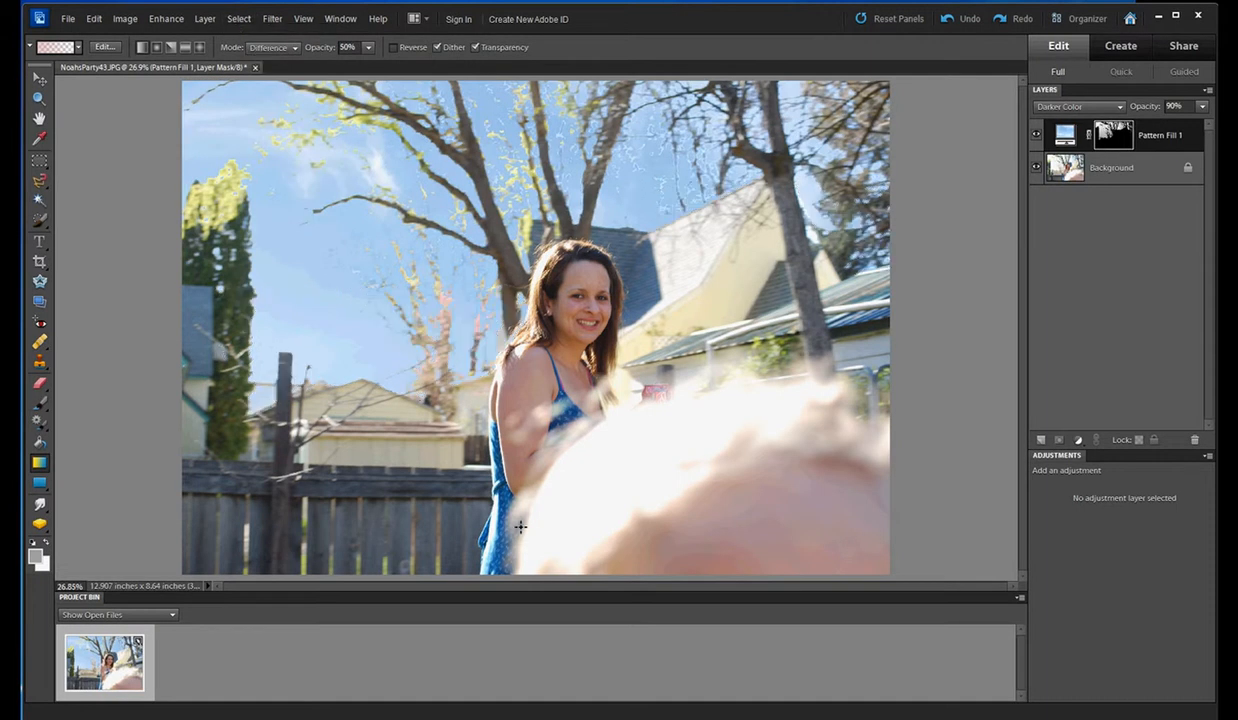